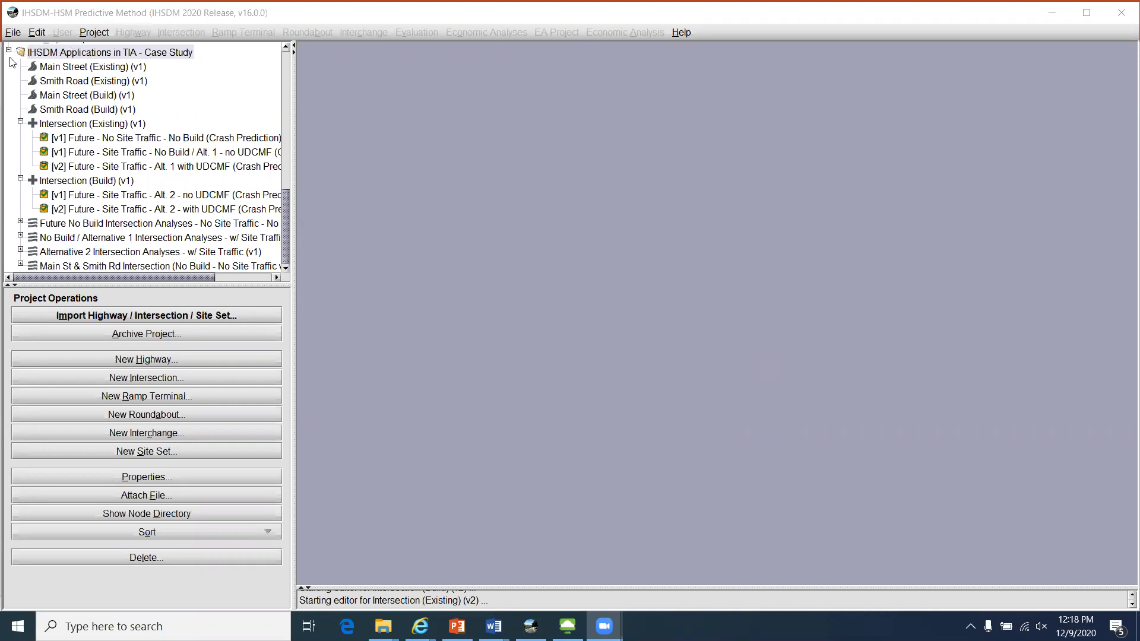
# Step: Look over the existing and build highways and the existing intersection in the IHSDM Applications in TIA - Case Study project
pyautogui.click(52, 53)
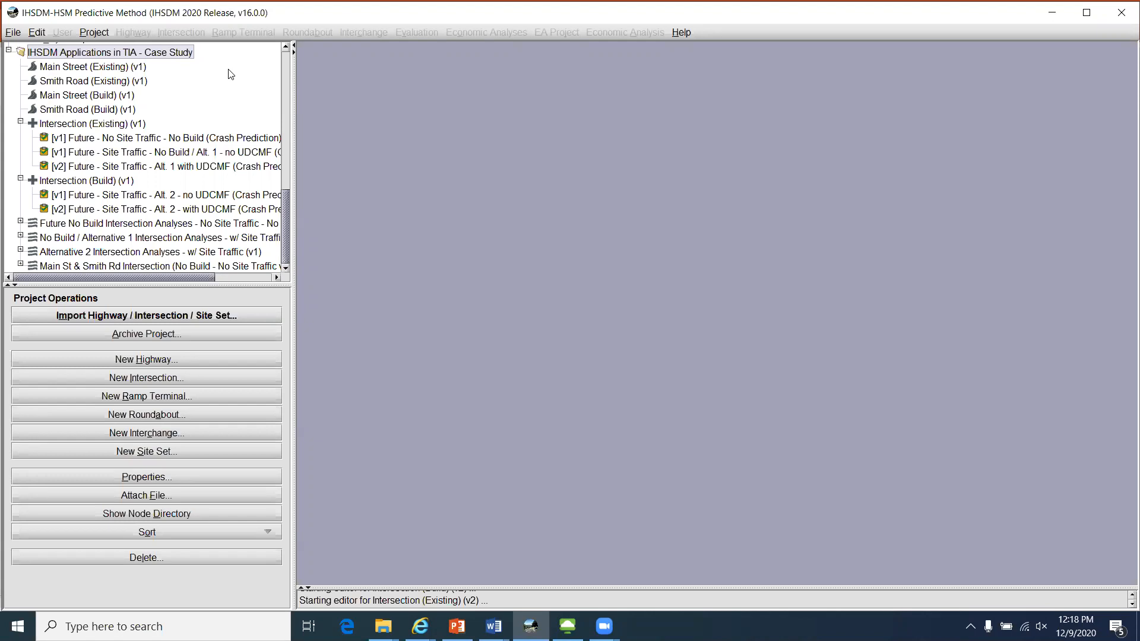
pyautogui.click(63, 69)
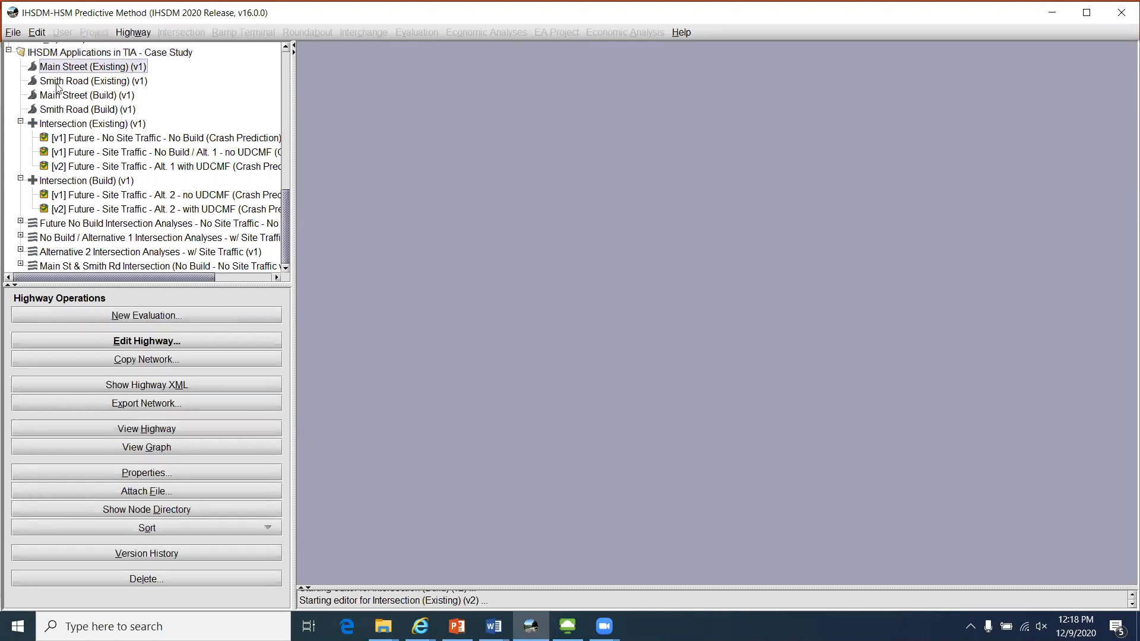
pyautogui.click(64, 83)
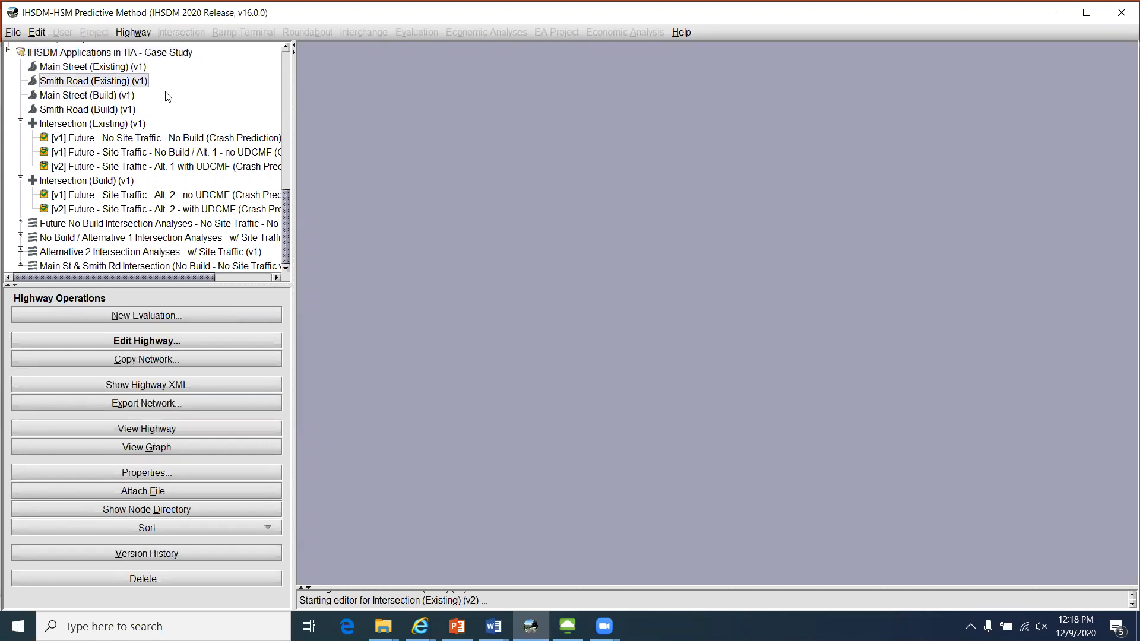
pyautogui.click(101, 98)
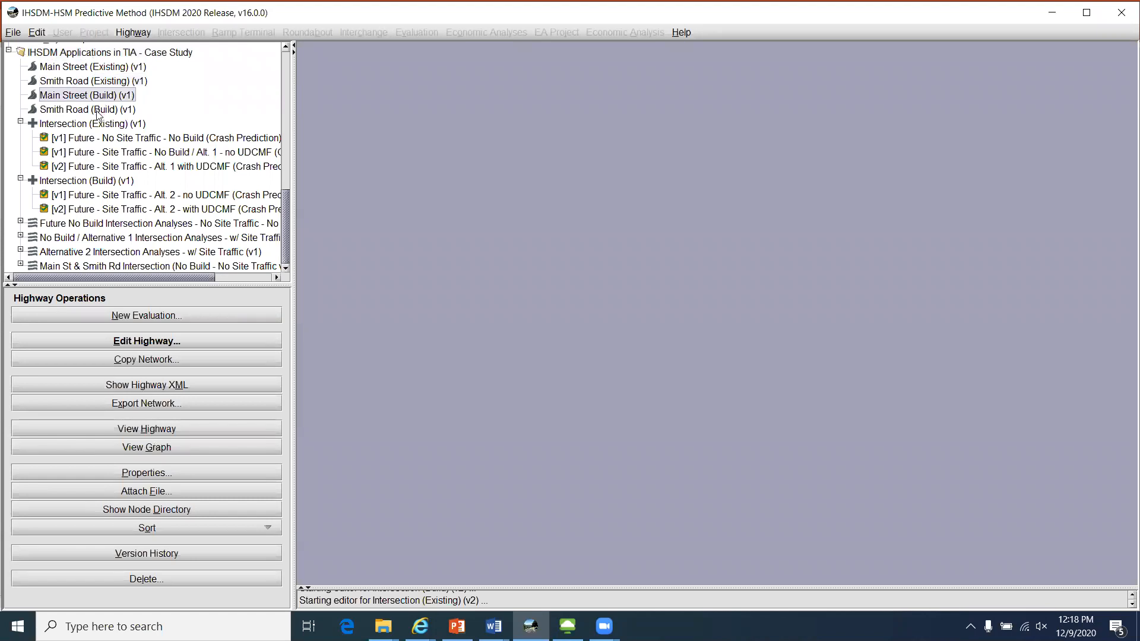
pyautogui.click(98, 110)
pyautogui.click(110, 68)
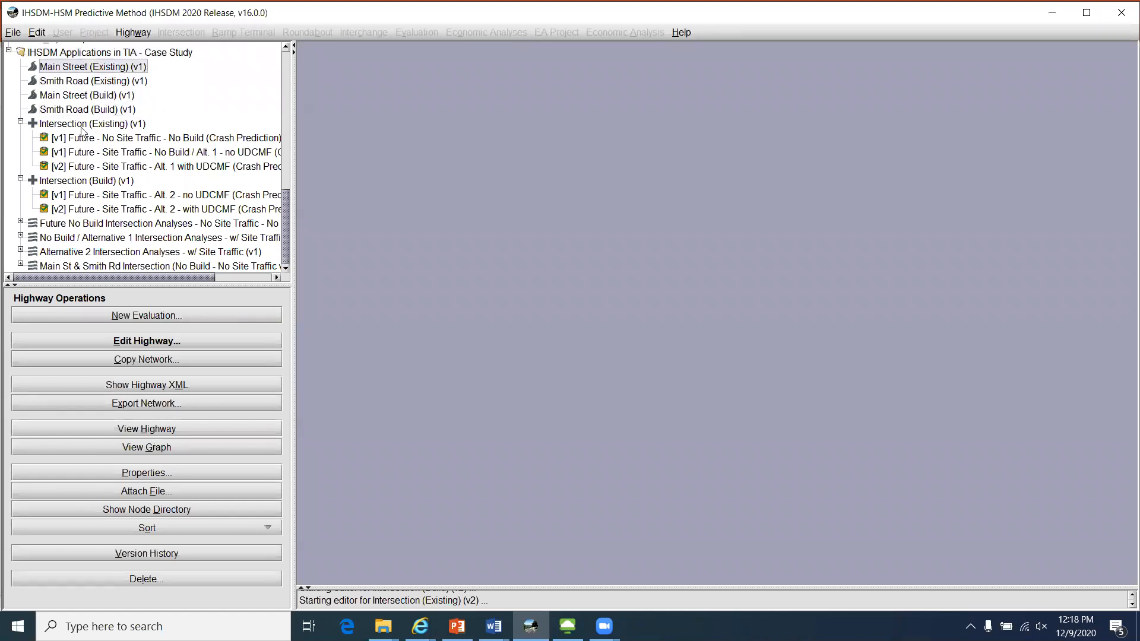
pyautogui.click(61, 126)
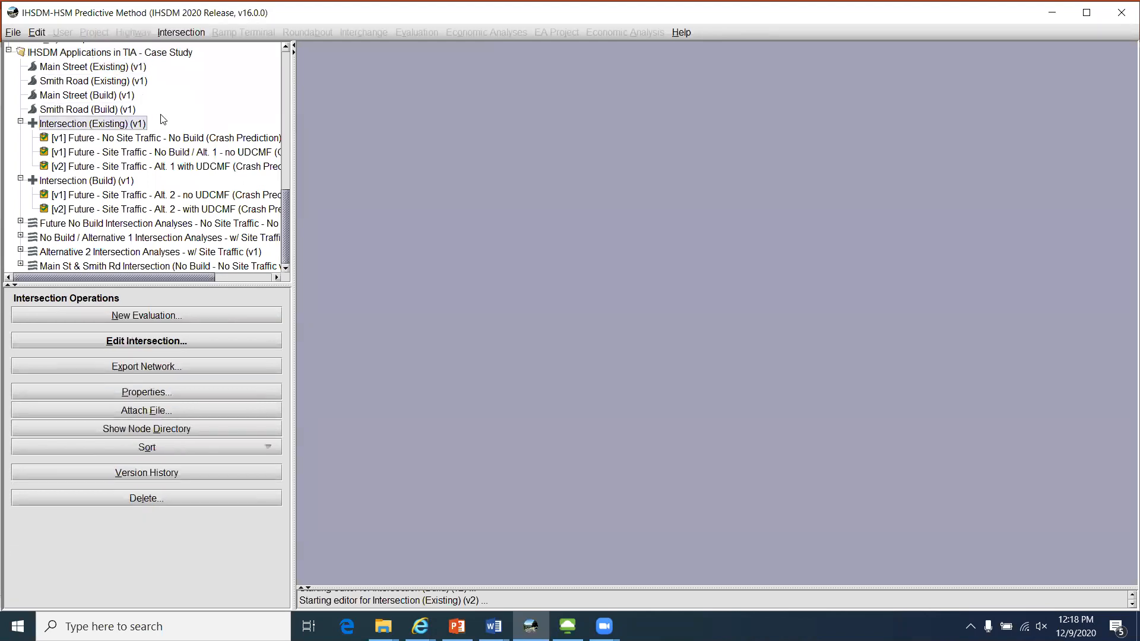
pyautogui.click(64, 69)
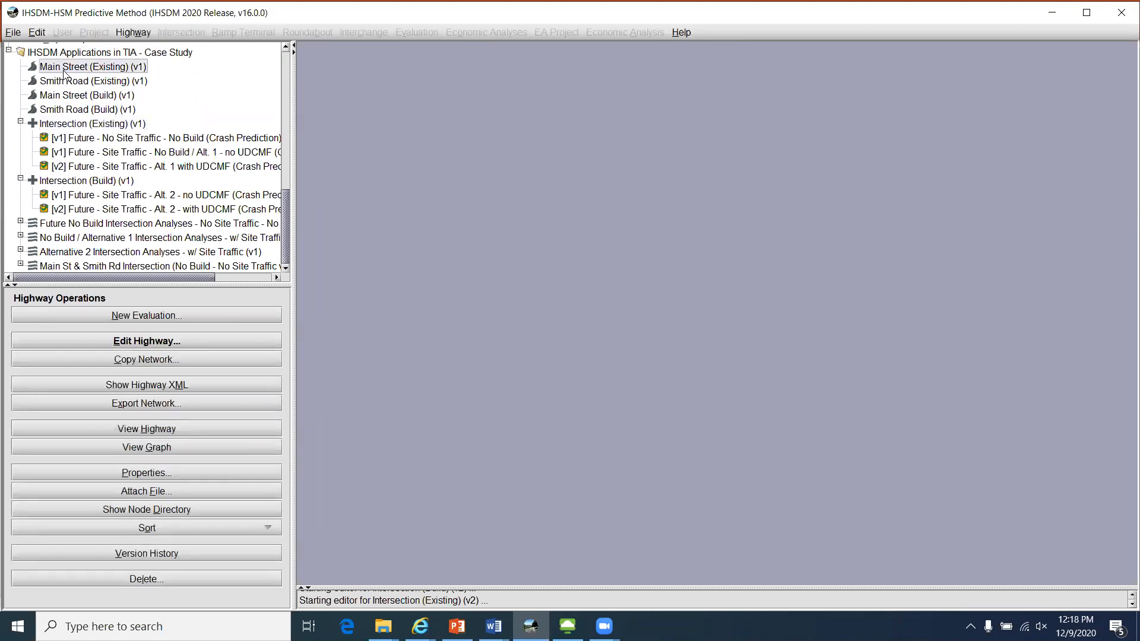
pyautogui.click(63, 83)
pyautogui.click(42, 127)
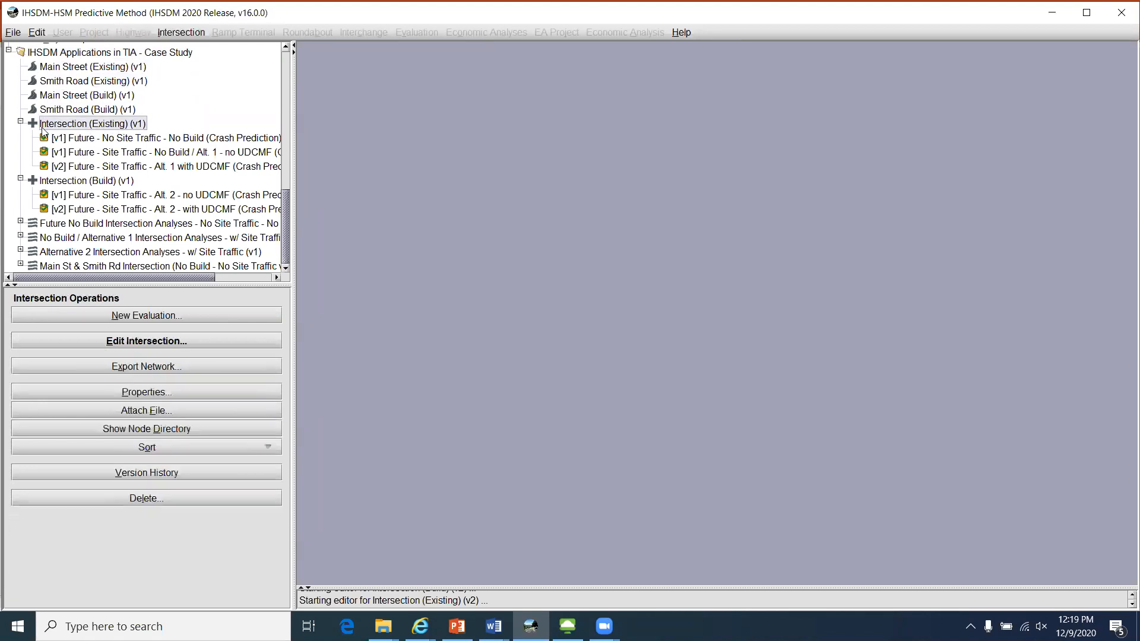
# Step: Review the existing intersection's v1 Future - No Site Traffic - No Build crash prediction evaluation within the case study project
pyautogui.click(81, 141)
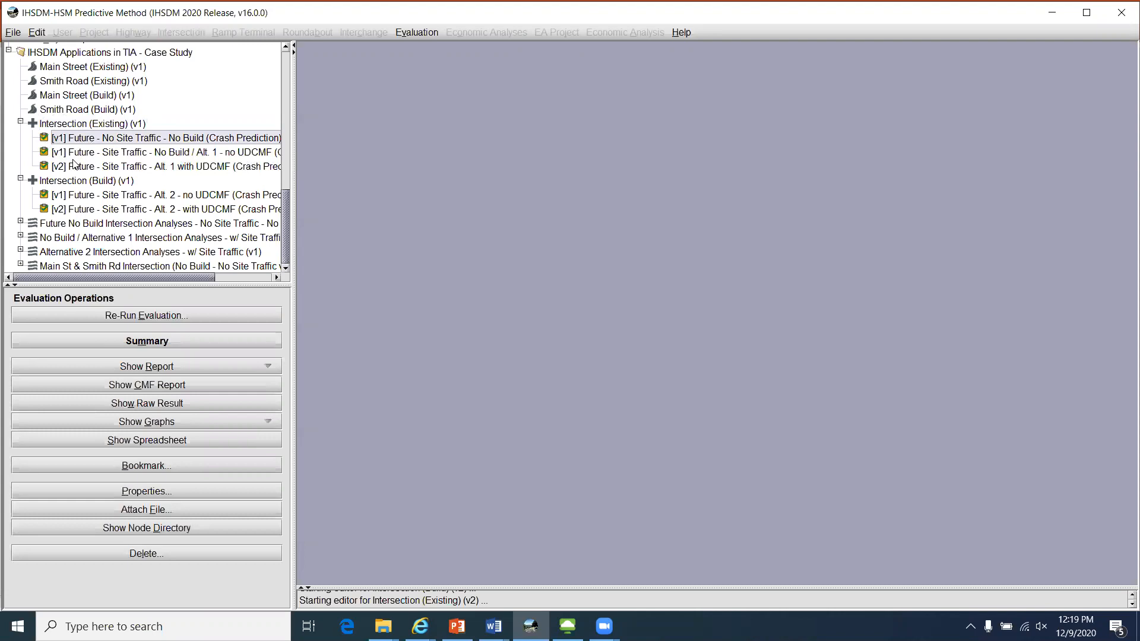
pyautogui.click(67, 55)
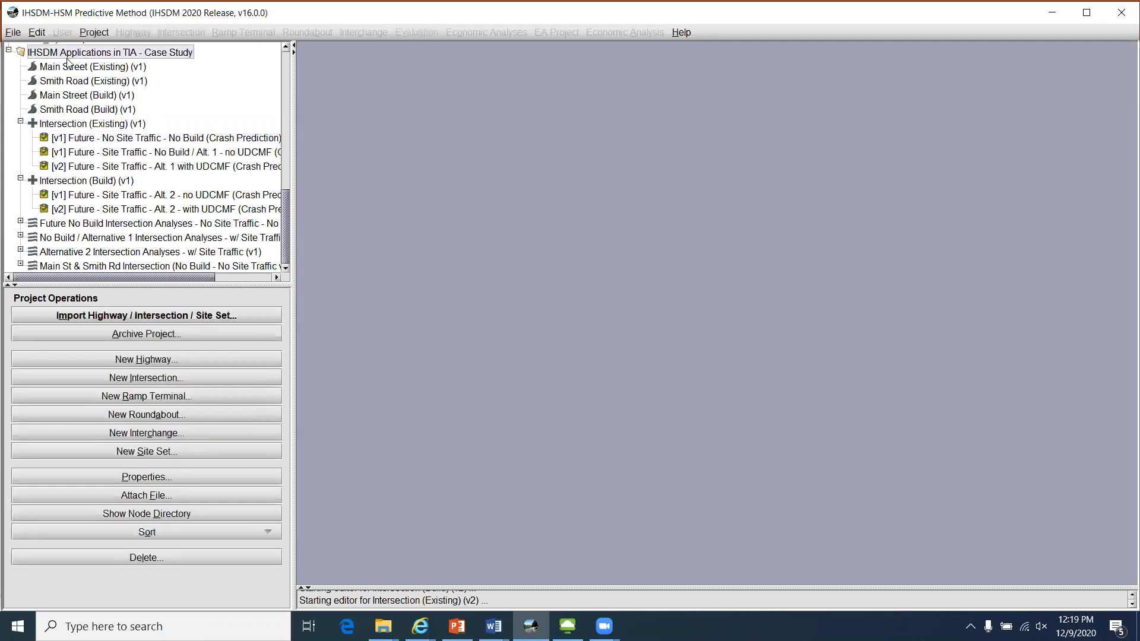
pyautogui.click(63, 68)
pyautogui.click(50, 125)
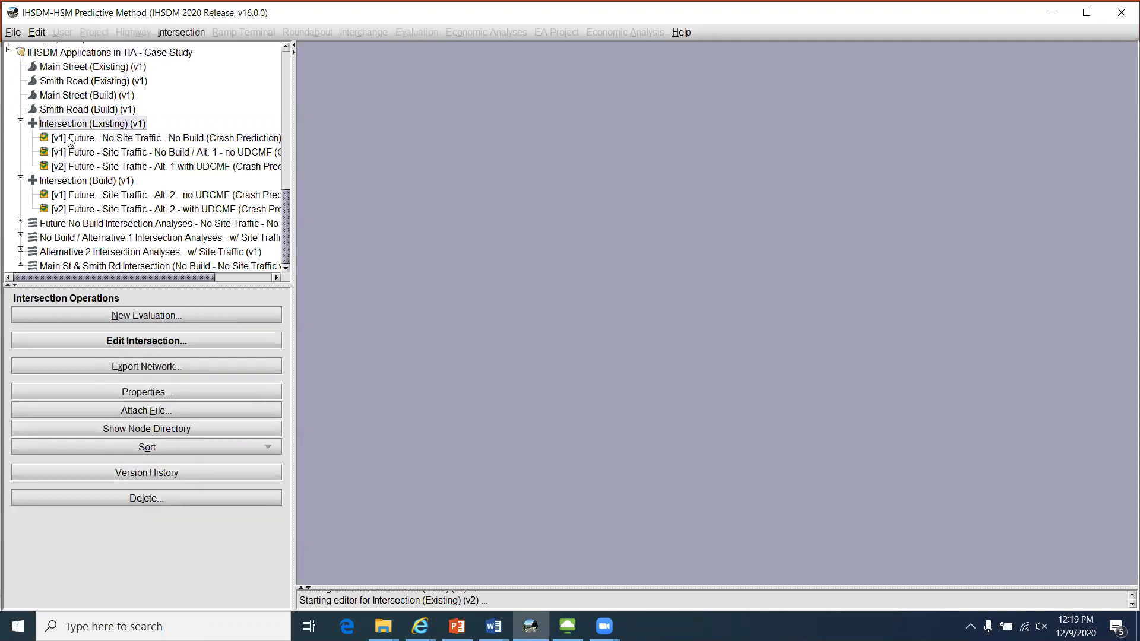
pyautogui.click(70, 141)
pyautogui.click(93, 56)
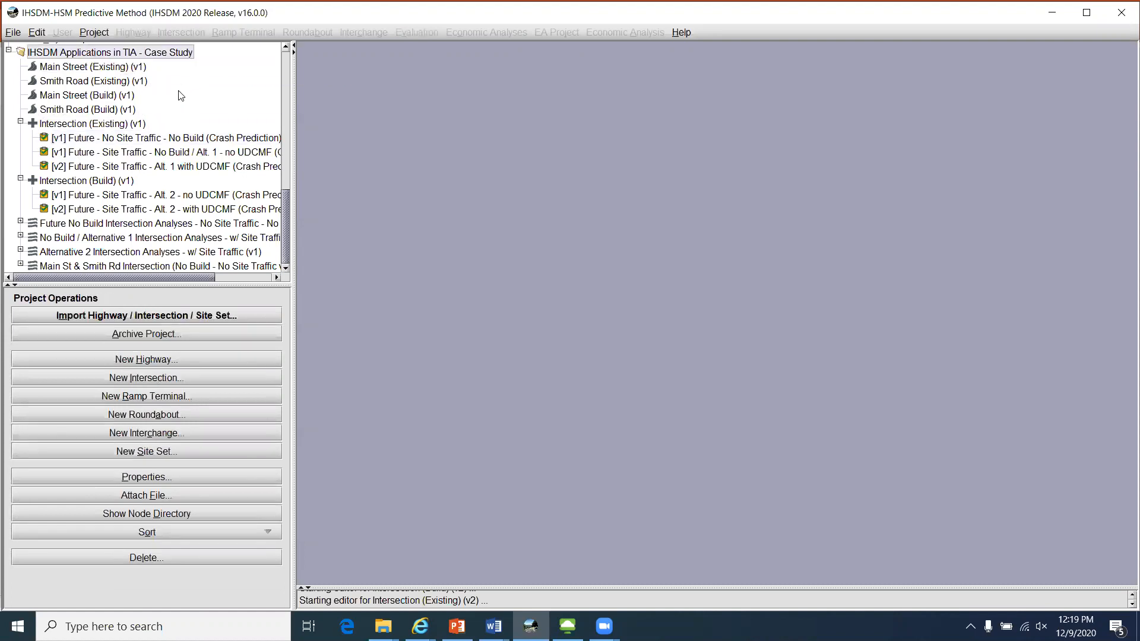
# Step: Open the enlarged plan view of Main Street (Existing) and move both road name labels clear of the intersection
pyautogui.click(81, 70)
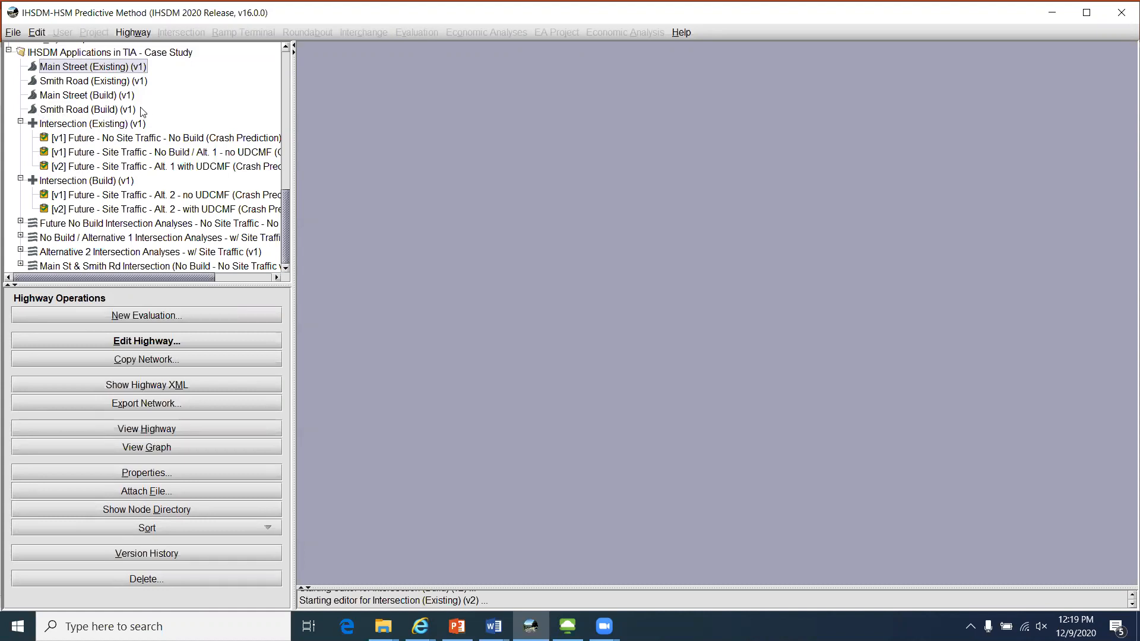
pyautogui.click(189, 429)
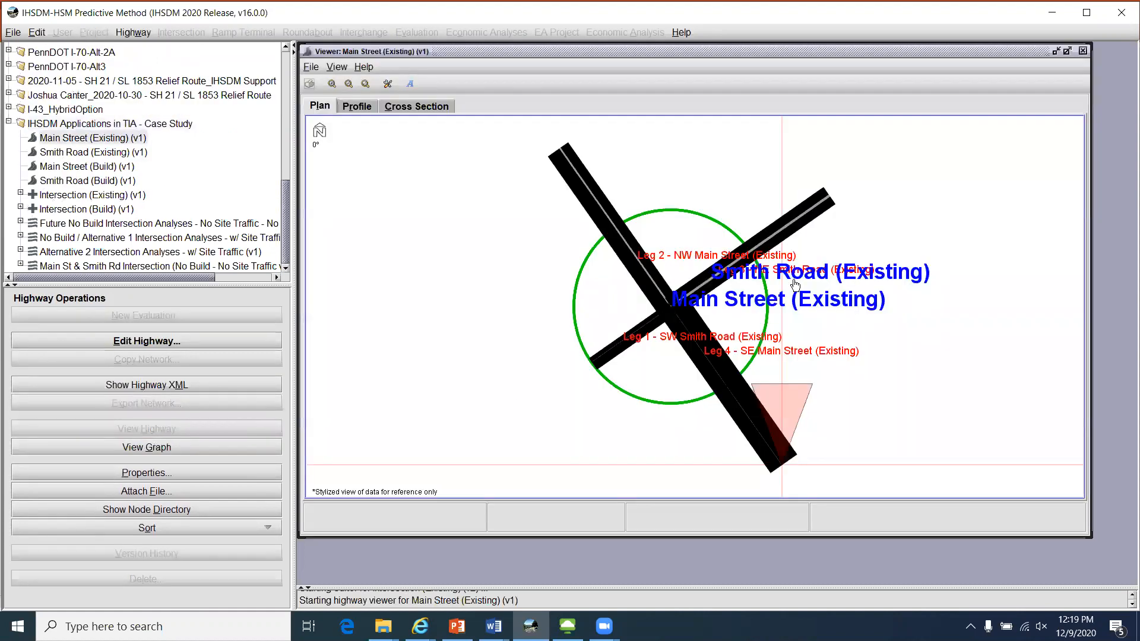
pyautogui.click(1065, 51)
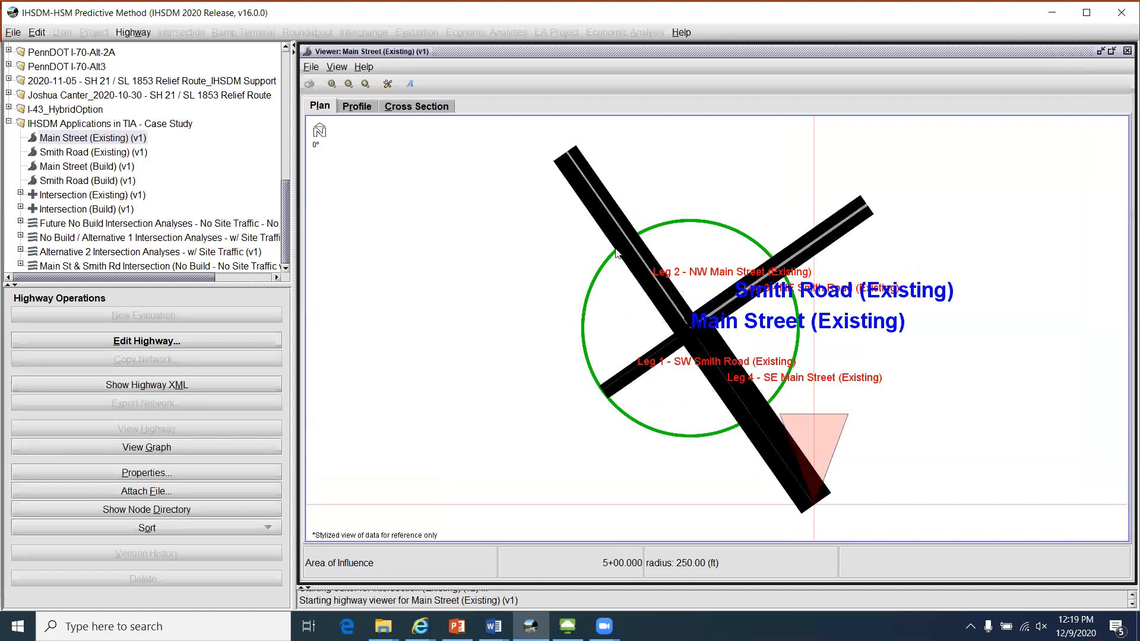
pyautogui.moveTo(771, 324); pyautogui.dragTo(410, 257)
pyautogui.moveTo(855, 295); pyautogui.dragTo(757, 321)
# Step: Examine the lane layout at the centre of the intersection in the Main Street (Existing) plan view
pyautogui.moveTo(618, 296); pyautogui.dragTo(762, 386)
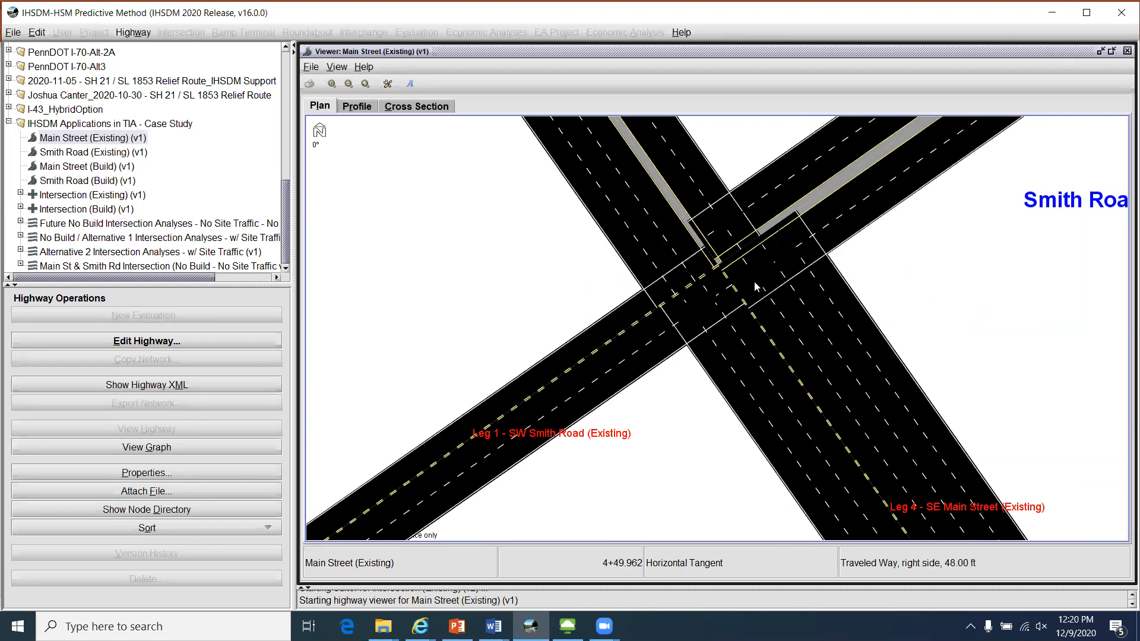
pyautogui.rightClick(573, 265)
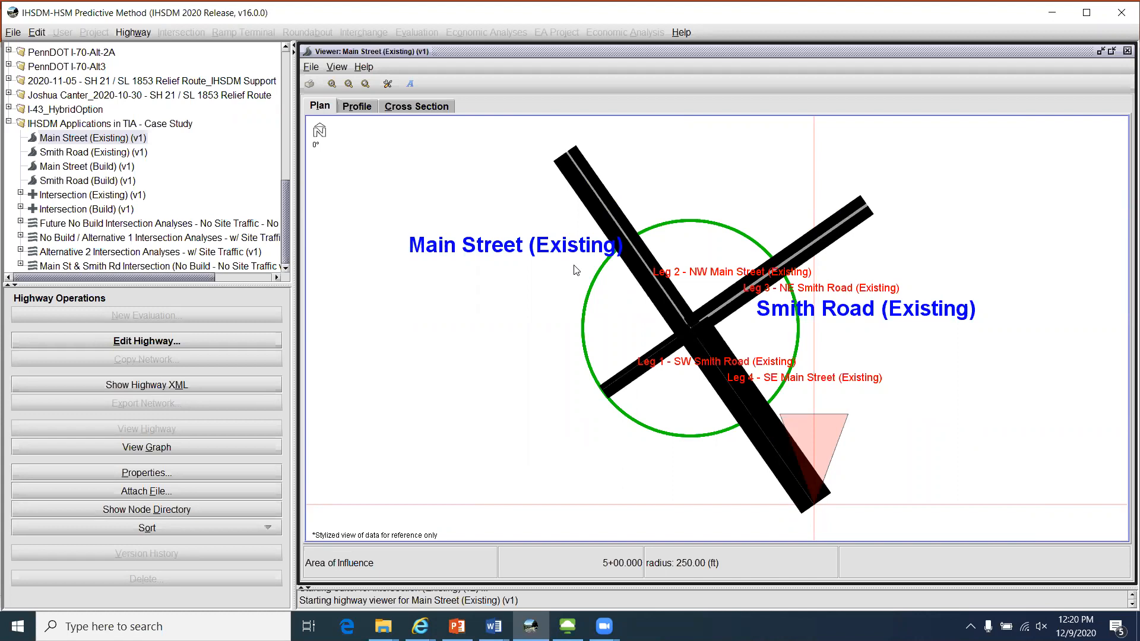
pyautogui.moveTo(624, 299); pyautogui.dragTo(755, 367)
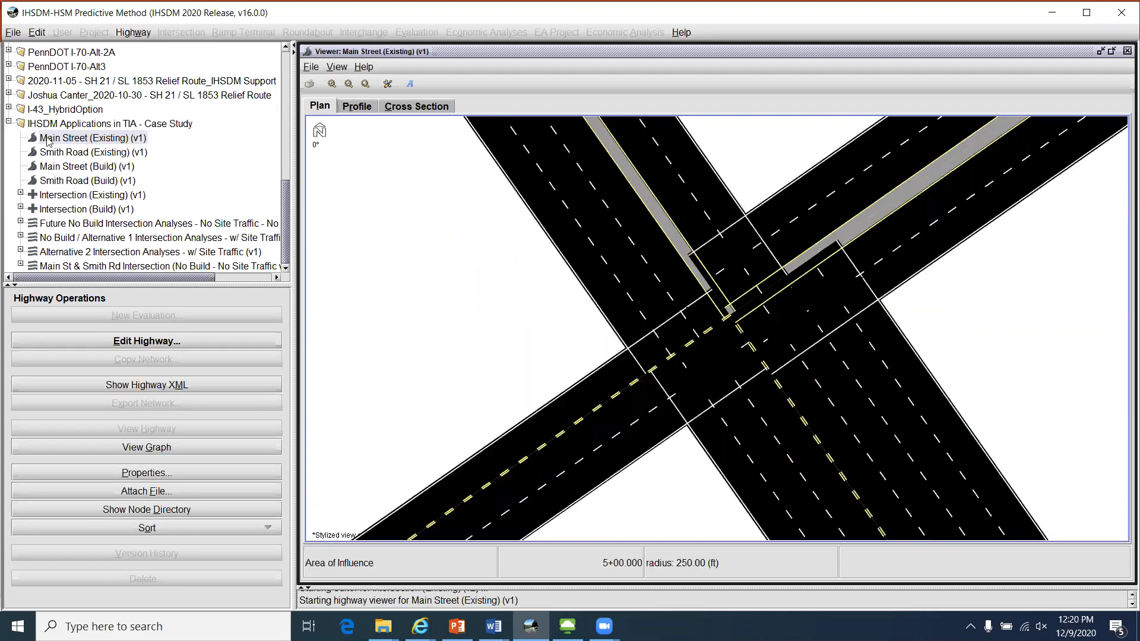
# Step: Examine the intersection's lane layout in the Main Street (Build) plan view, and close both highway viewers
pyautogui.click(74, 172)
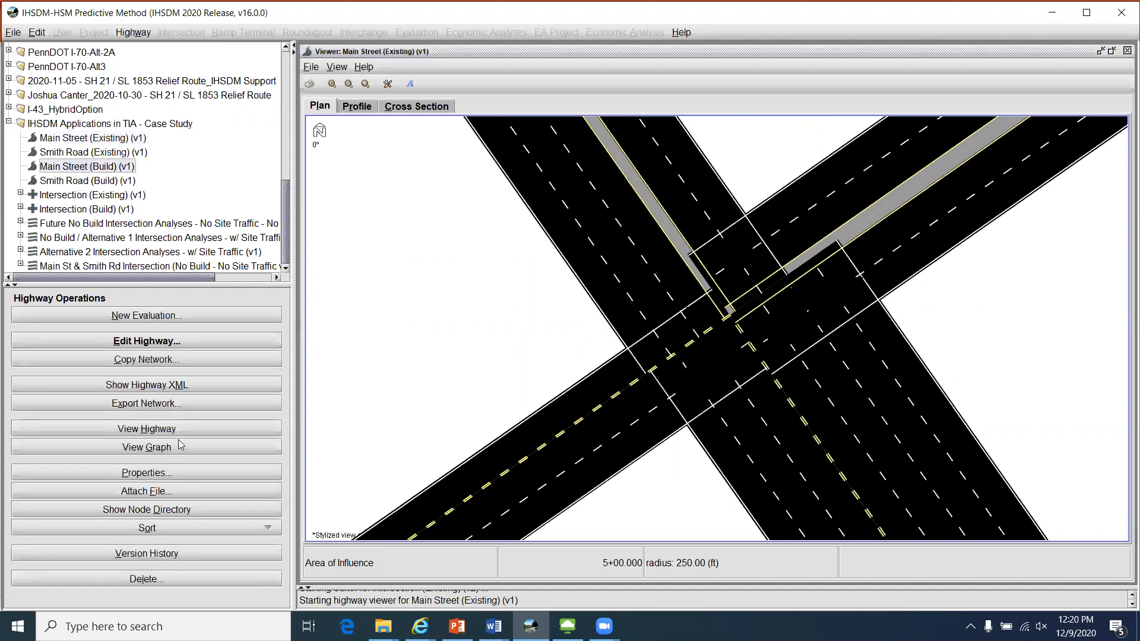
pyautogui.click(195, 430)
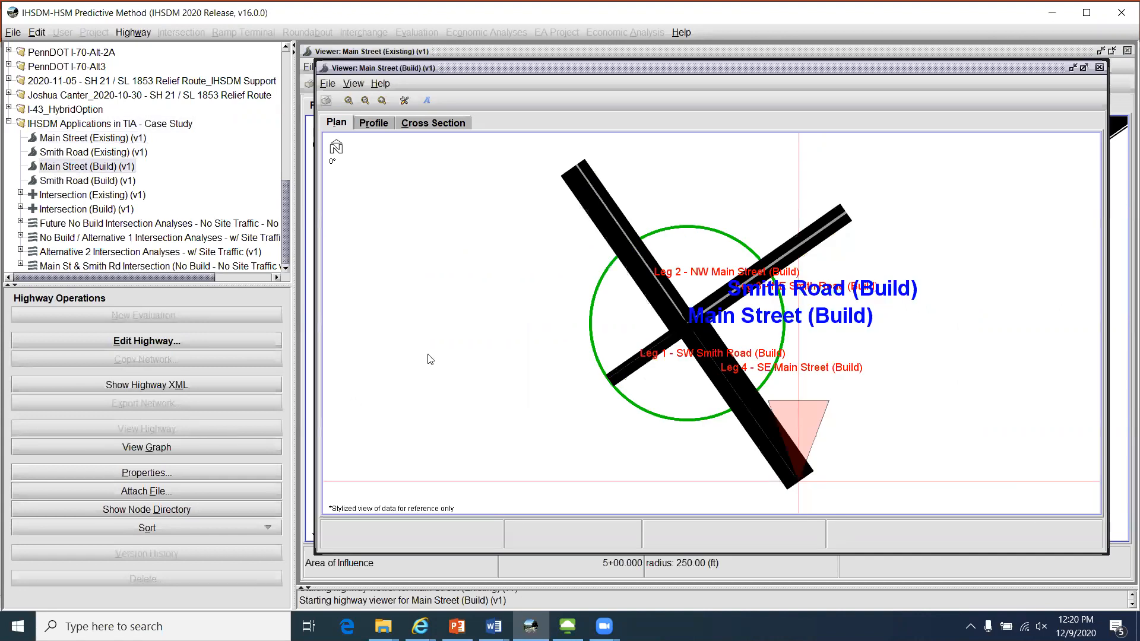
pyautogui.moveTo(617, 287); pyautogui.dragTo(774, 387)
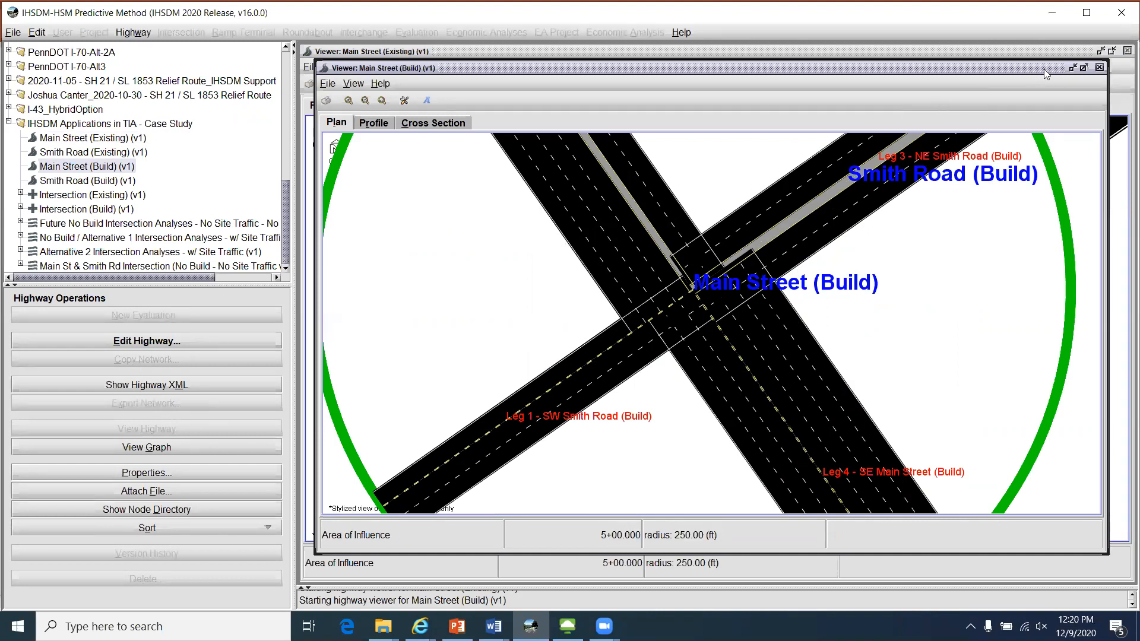
pyautogui.click(1099, 69)
pyautogui.click(1122, 56)
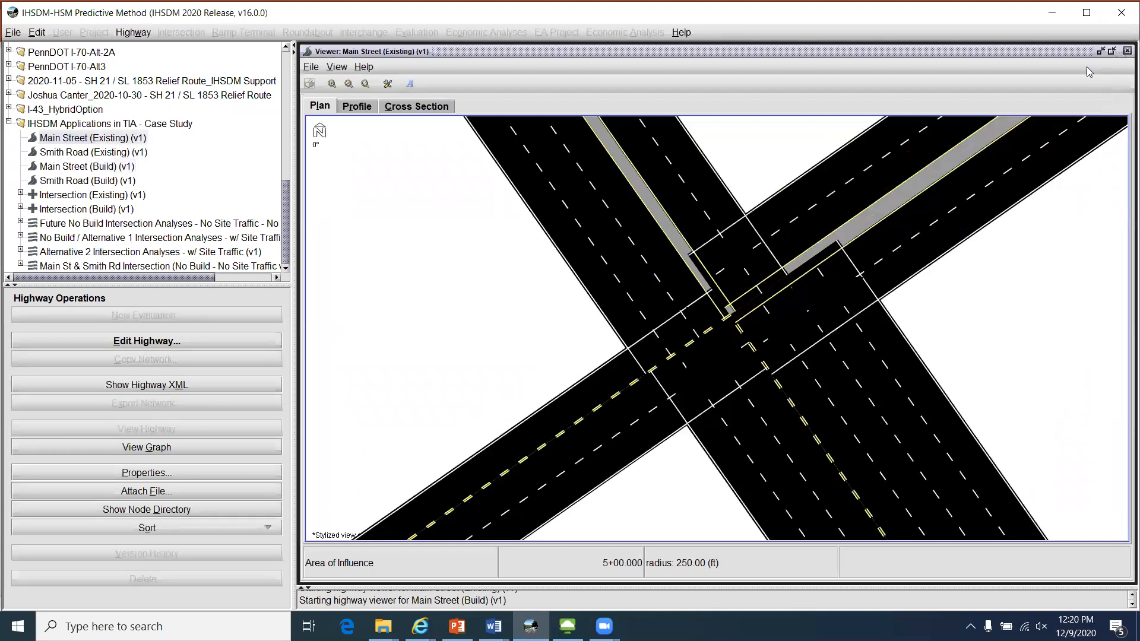
pyautogui.click(1126, 51)
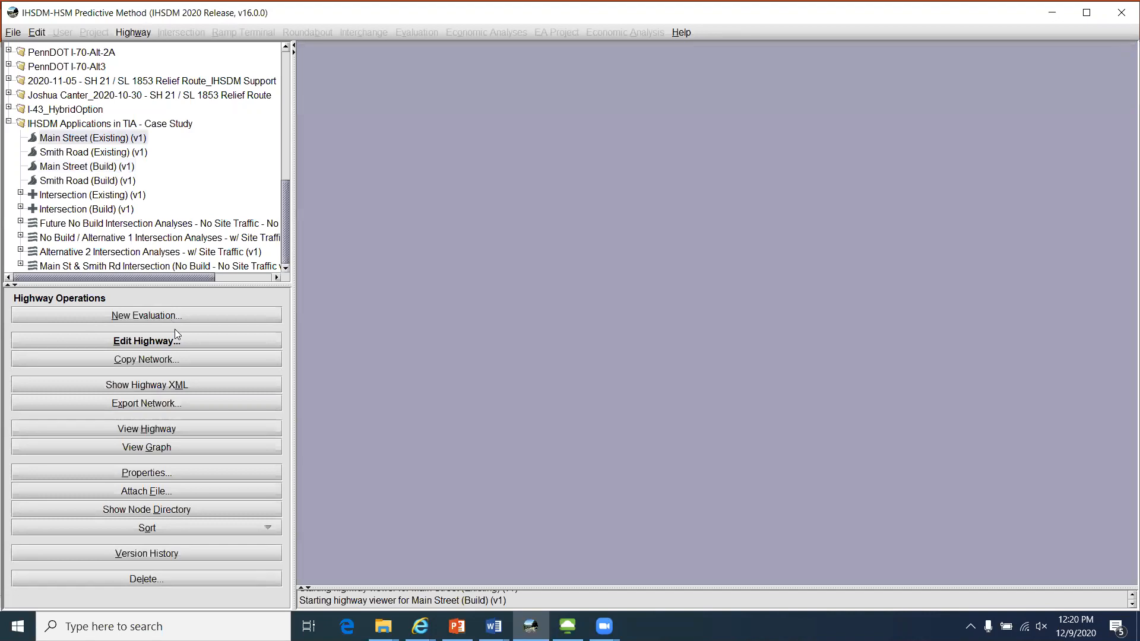
# Step: Open Main Street (Existing) in an enlarged highway editor and review the through lanes in its Lane data
pyautogui.click(188, 341)
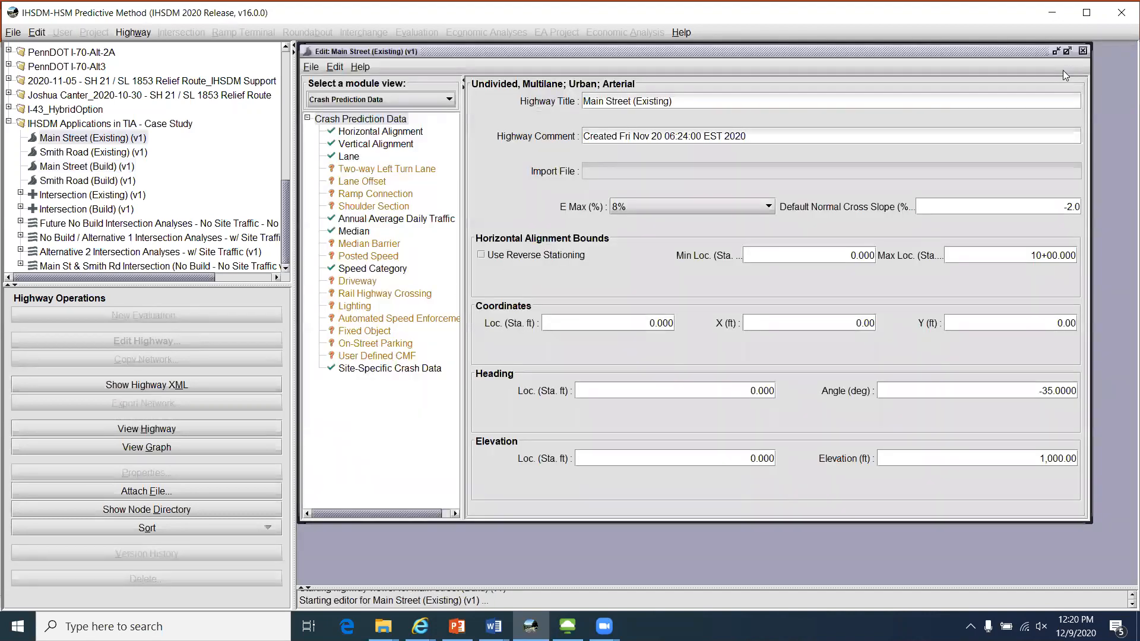
pyautogui.click(1066, 51)
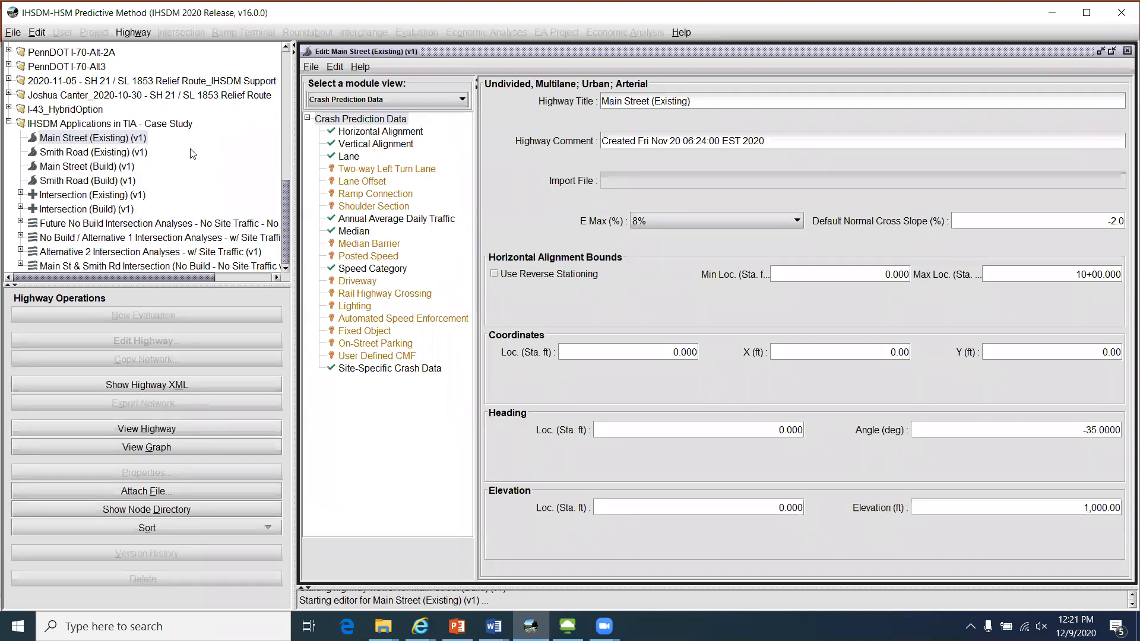
pyautogui.click(58, 211)
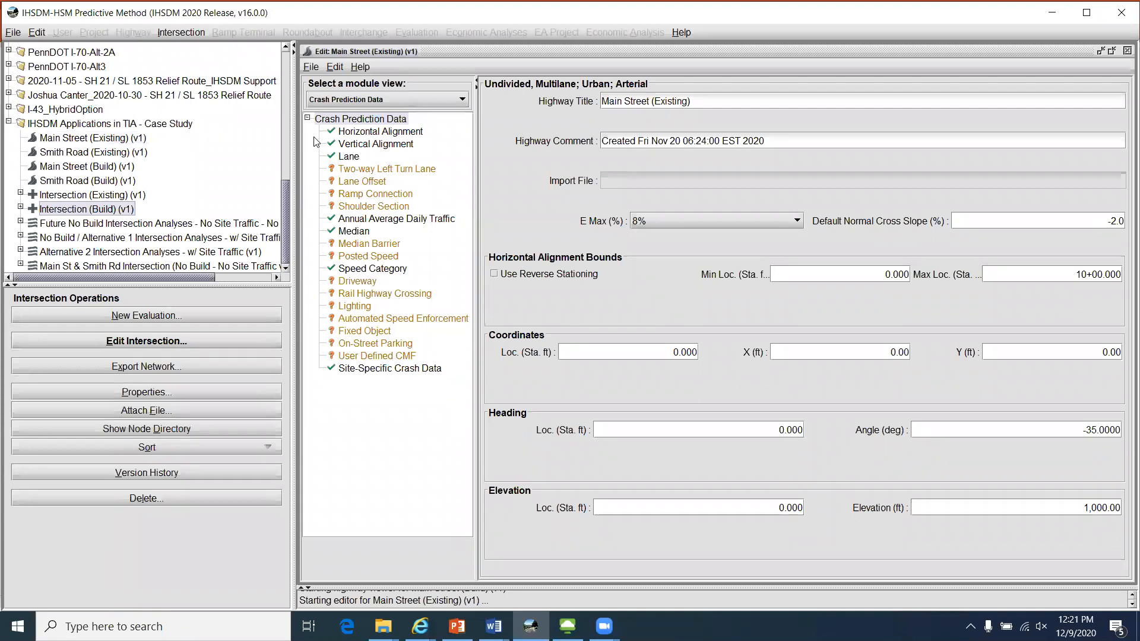
pyautogui.click(360, 158)
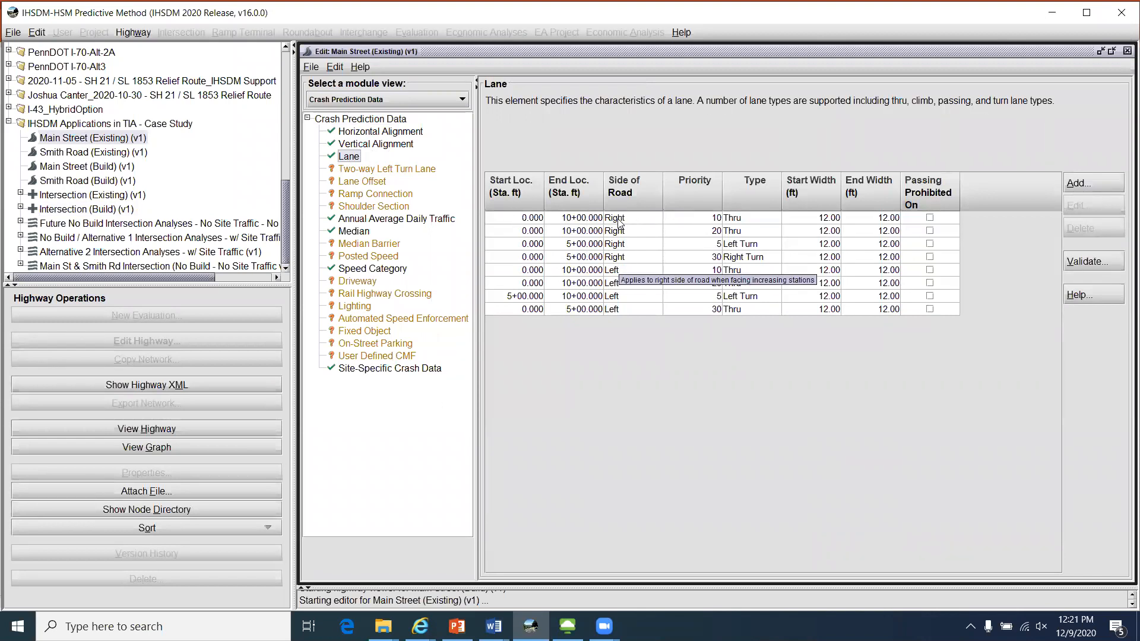
pyautogui.click(633, 221)
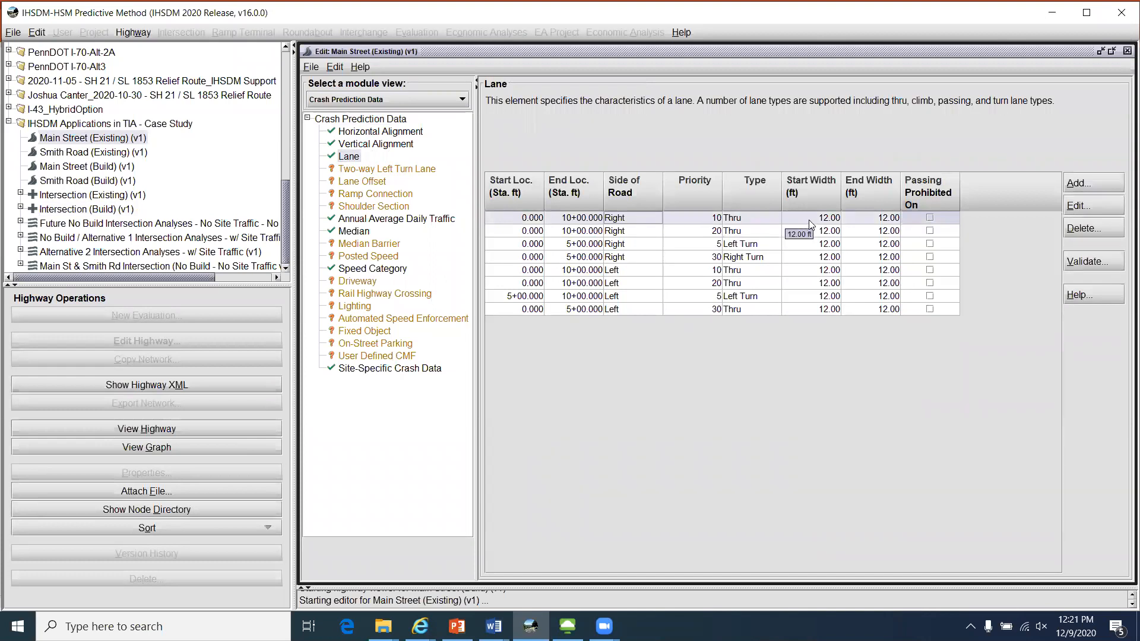
pyautogui.click(747, 232)
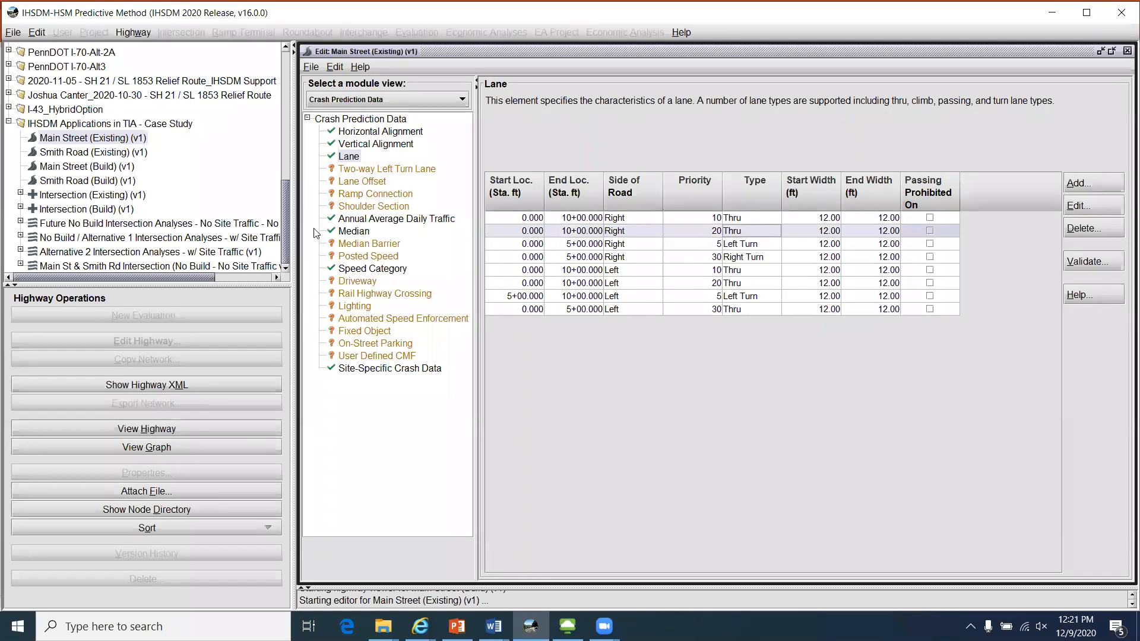
# Step: Look over the case study's site sets, including Main St & Smith Rd Intersection, and return to Main Street (Existing)
pyautogui.click(89, 225)
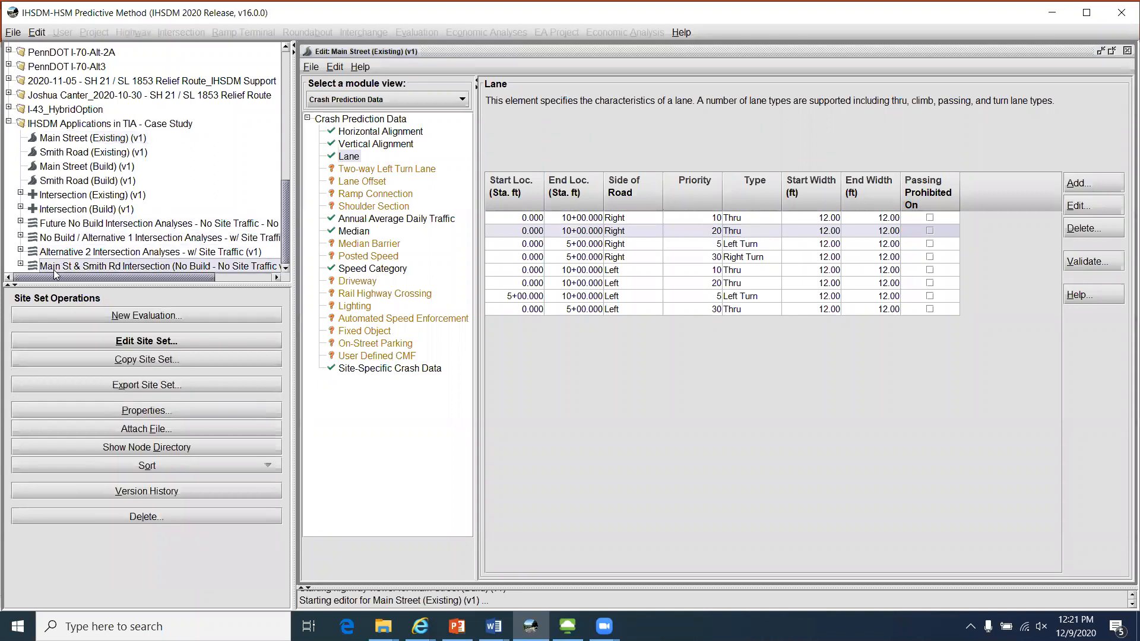
pyautogui.click(74, 234)
pyautogui.click(68, 266)
pyautogui.click(70, 138)
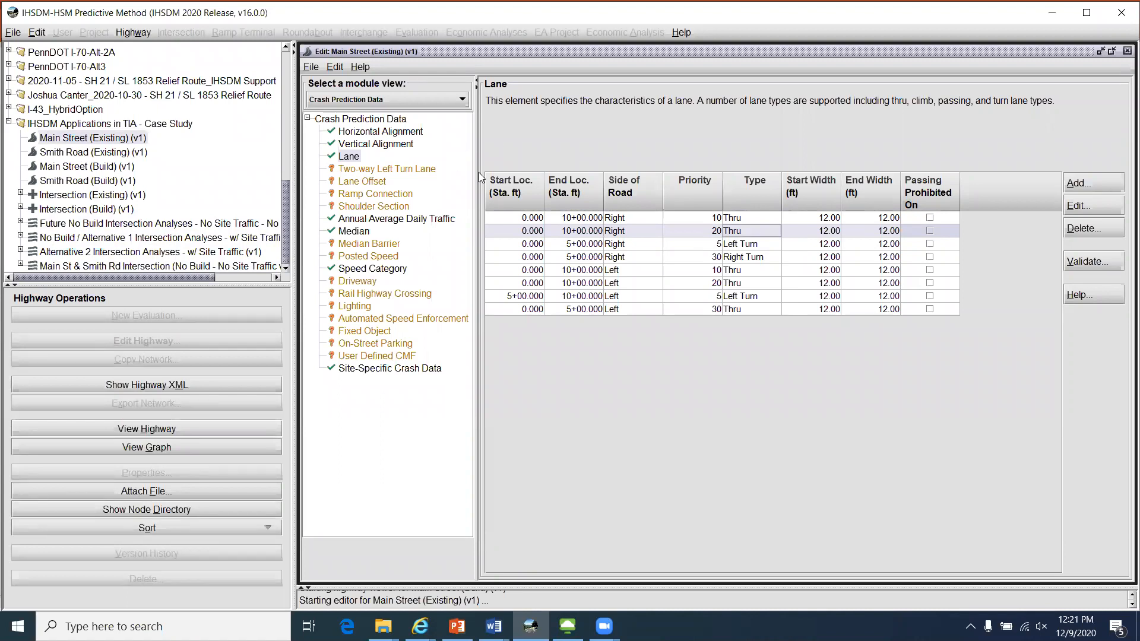
# Step: Sort the Main Street (Existing) lanes by type and review the through and turn lane entries
pyautogui.click(743, 203)
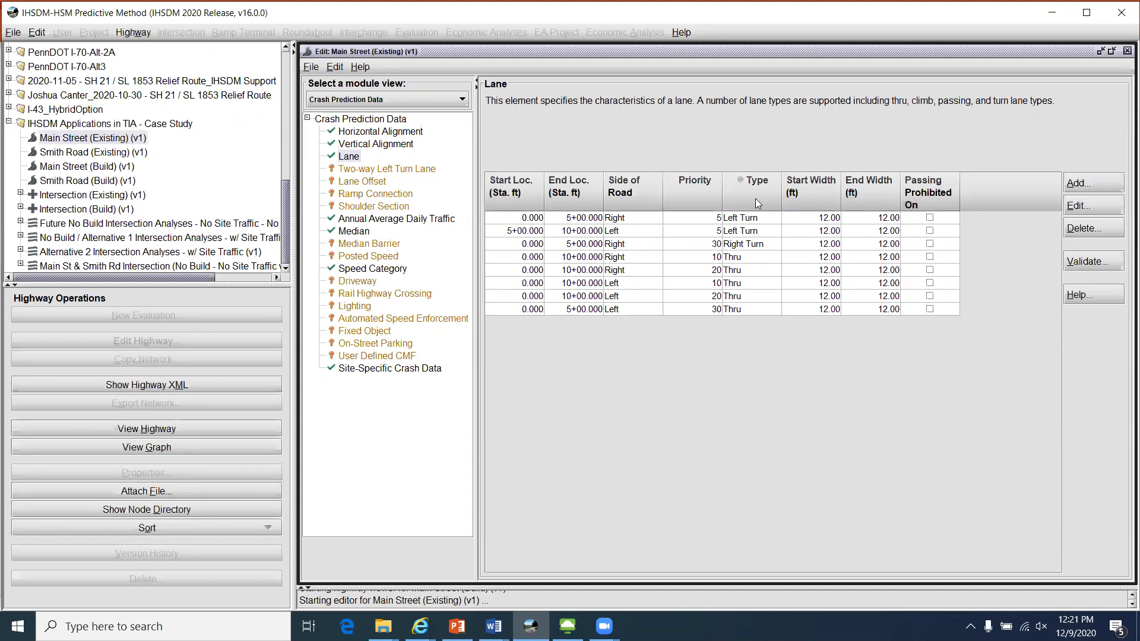
pyautogui.moveTo(747, 221); pyautogui.dragTo(750, 310)
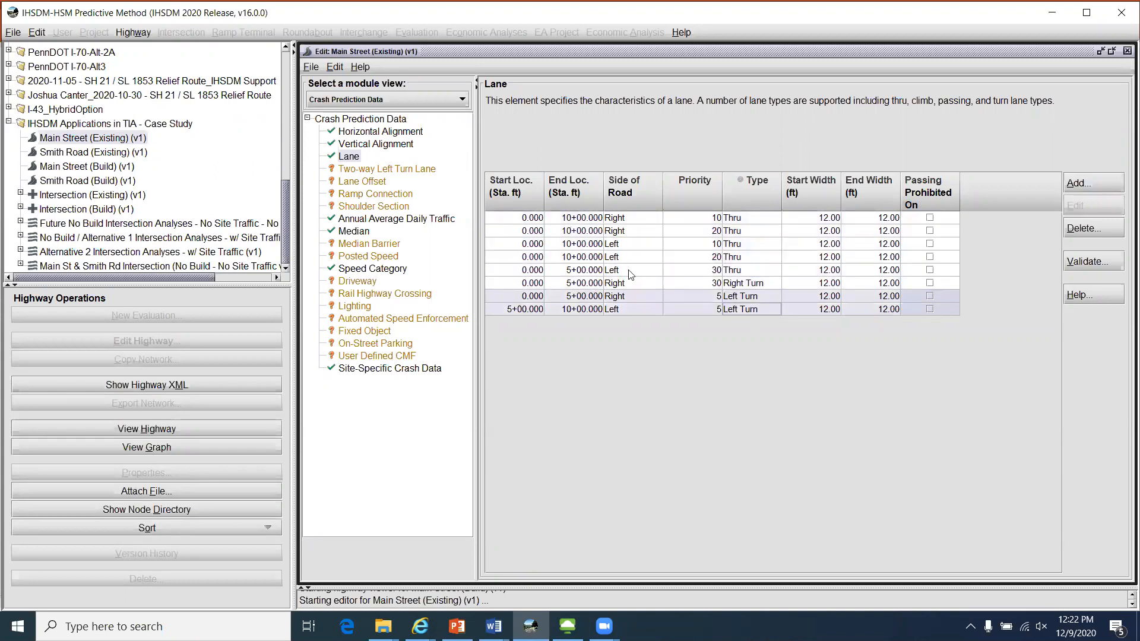
# Step: Review the Annual Average Daily Traffic entries for 2017 and 2020 and the Median data of Main Street (Existing)
pyautogui.click(414, 221)
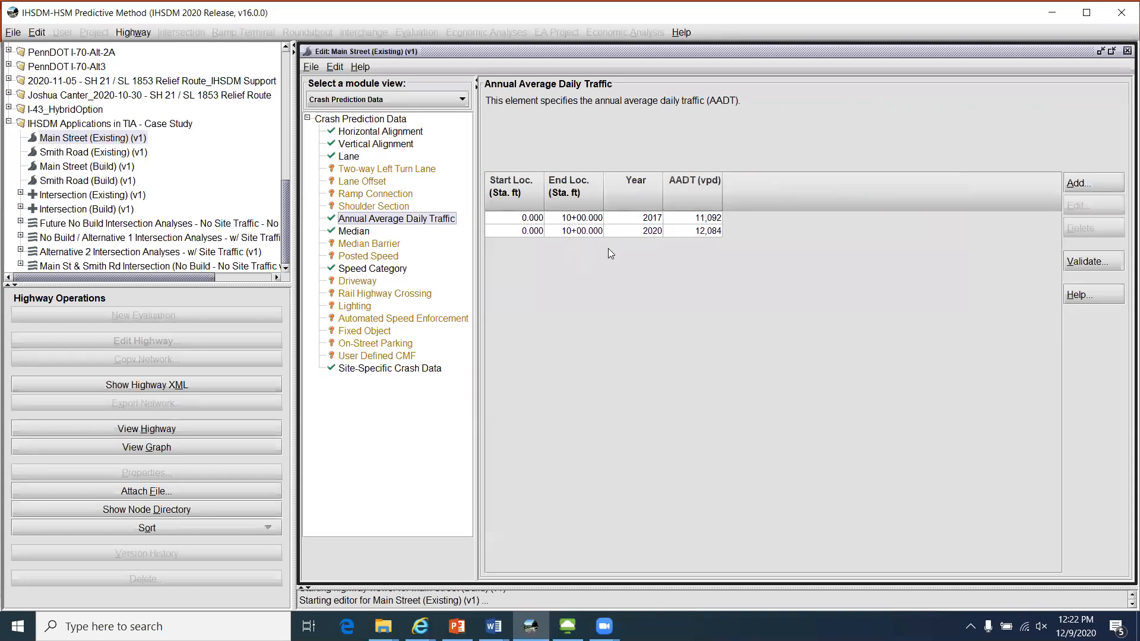
pyautogui.click(656, 218)
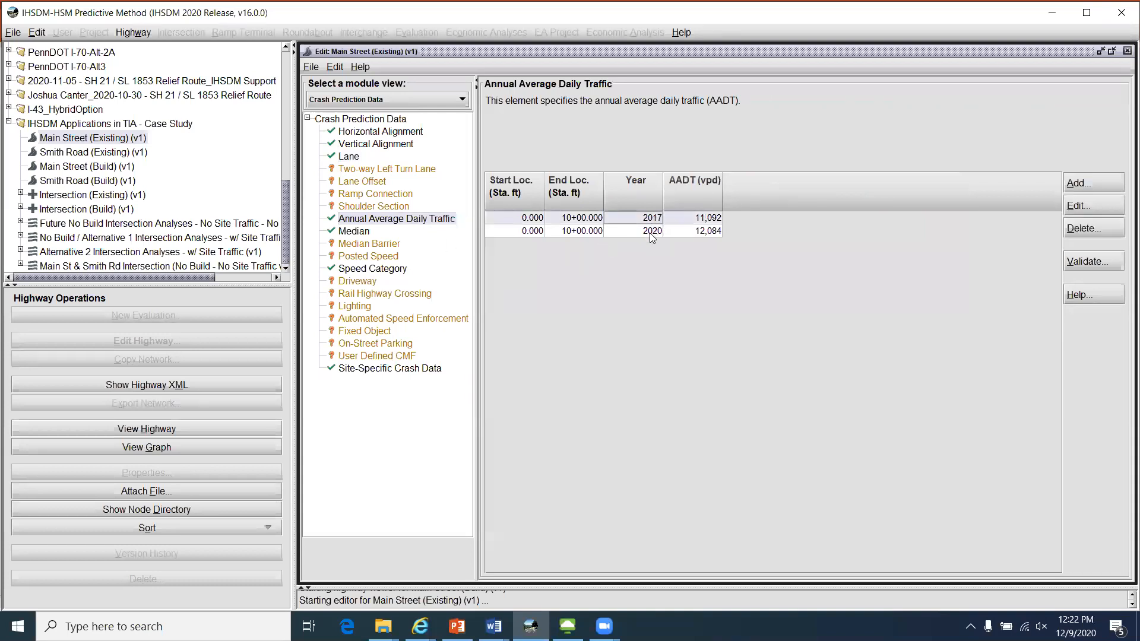
pyautogui.click(652, 233)
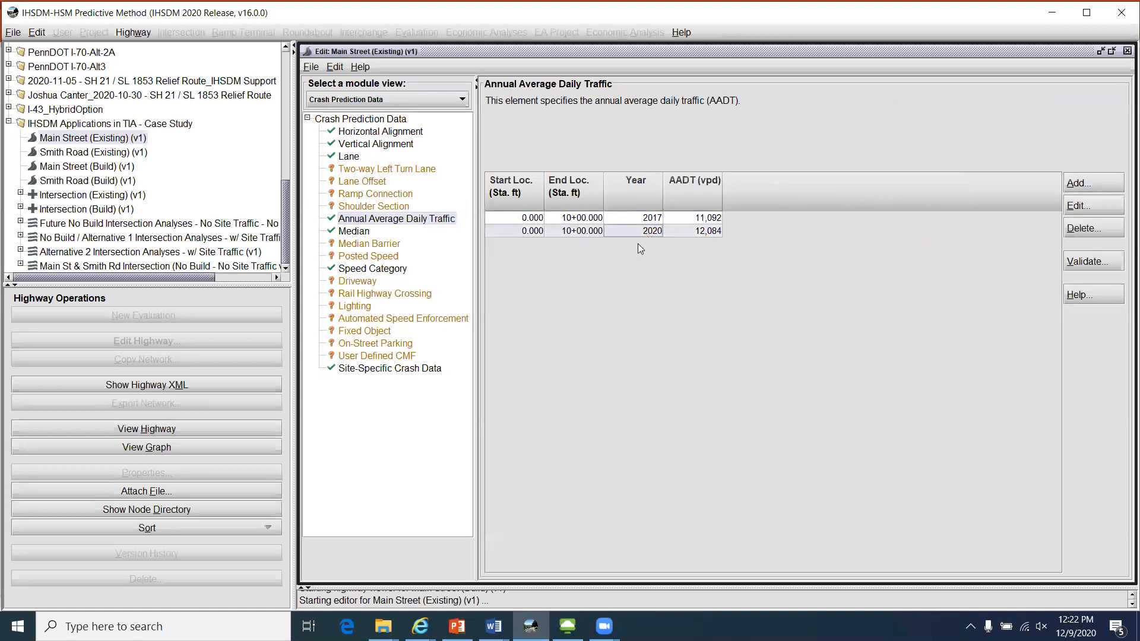
pyautogui.click(363, 231)
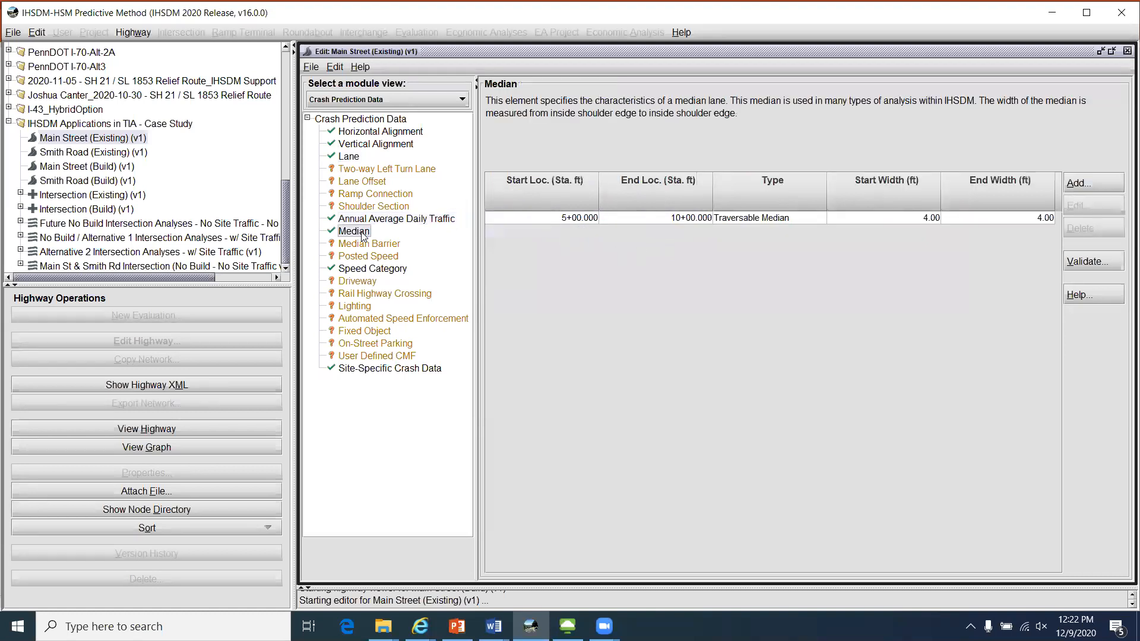
pyautogui.click(875, 219)
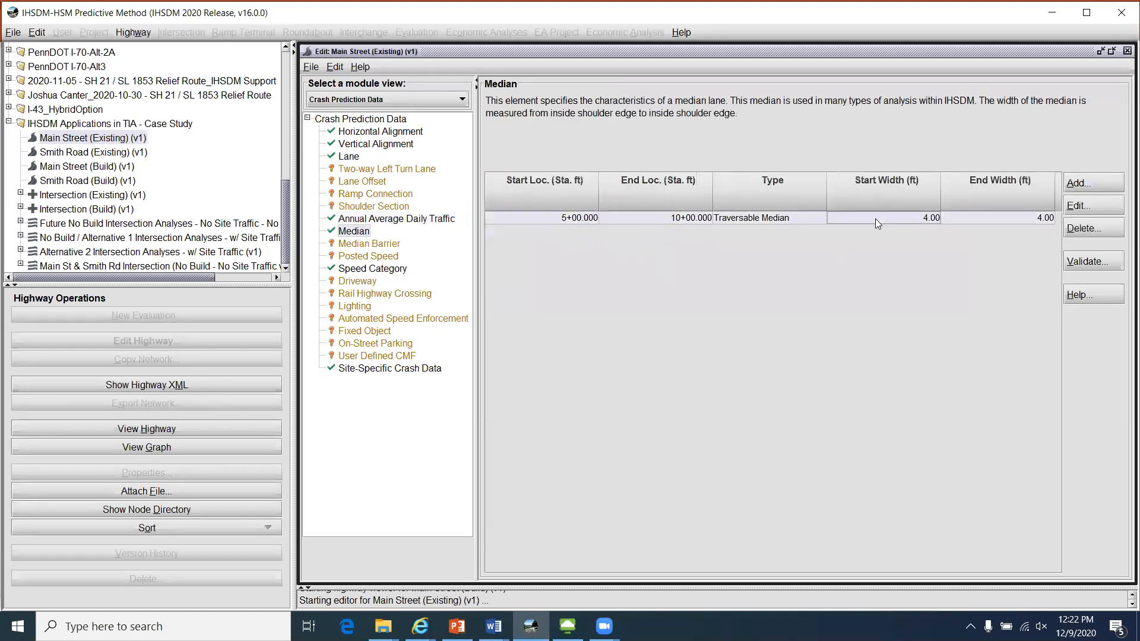
# Step: Examine the severity and type of the Site-Specific Crash Data records for Main Street (Existing), sorting them by type
pyautogui.click(392, 369)
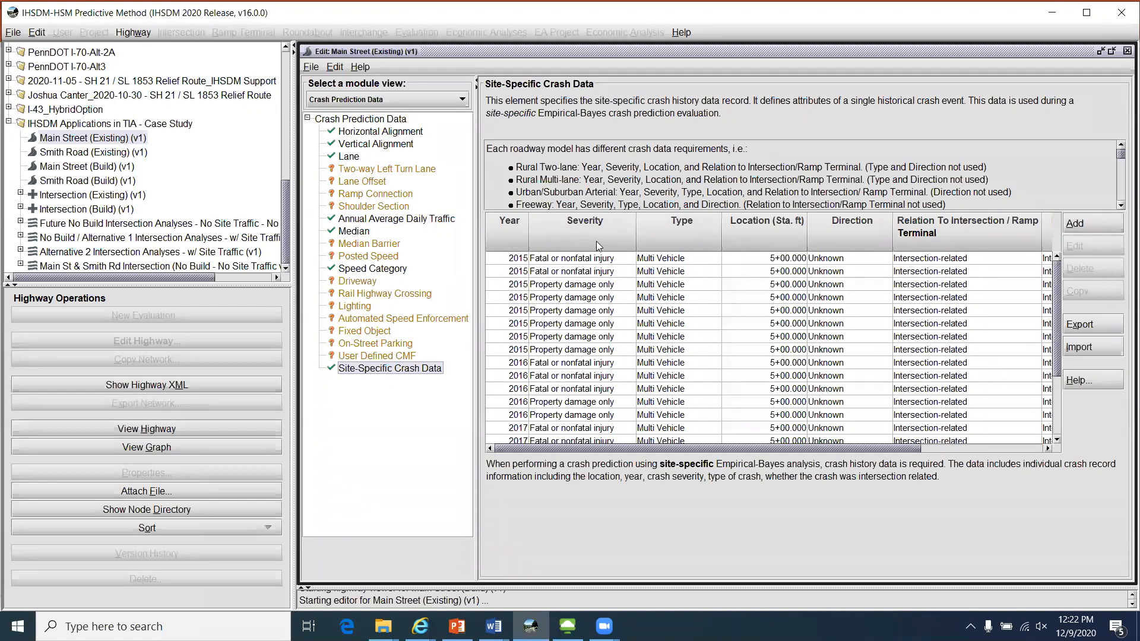
pyautogui.click(576, 259)
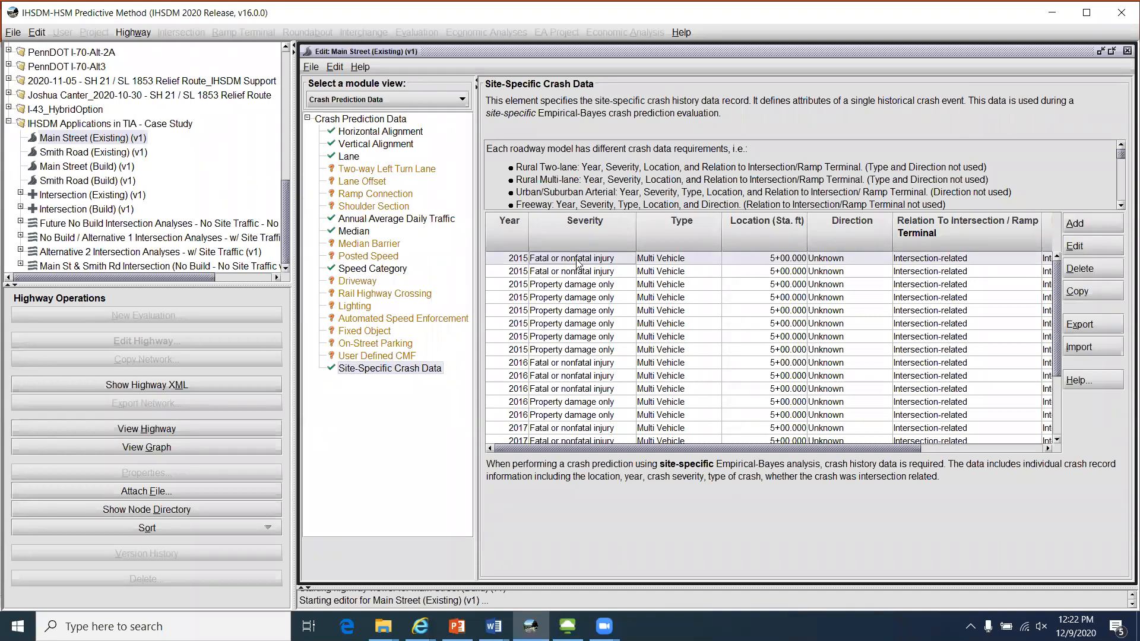
pyautogui.click(584, 285)
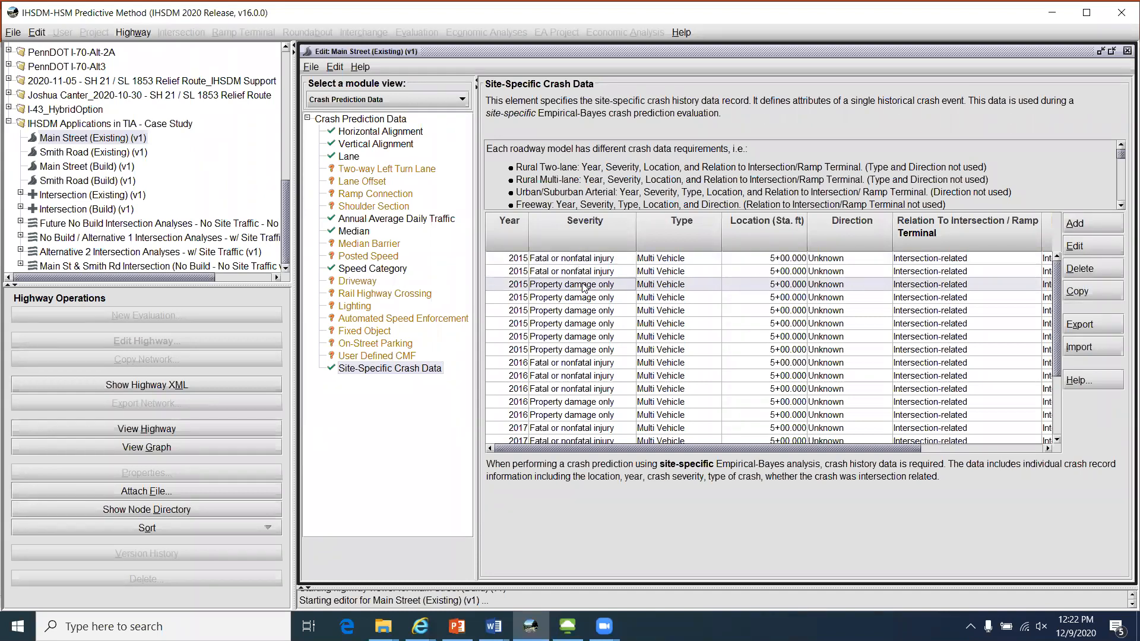
pyautogui.click(686, 232)
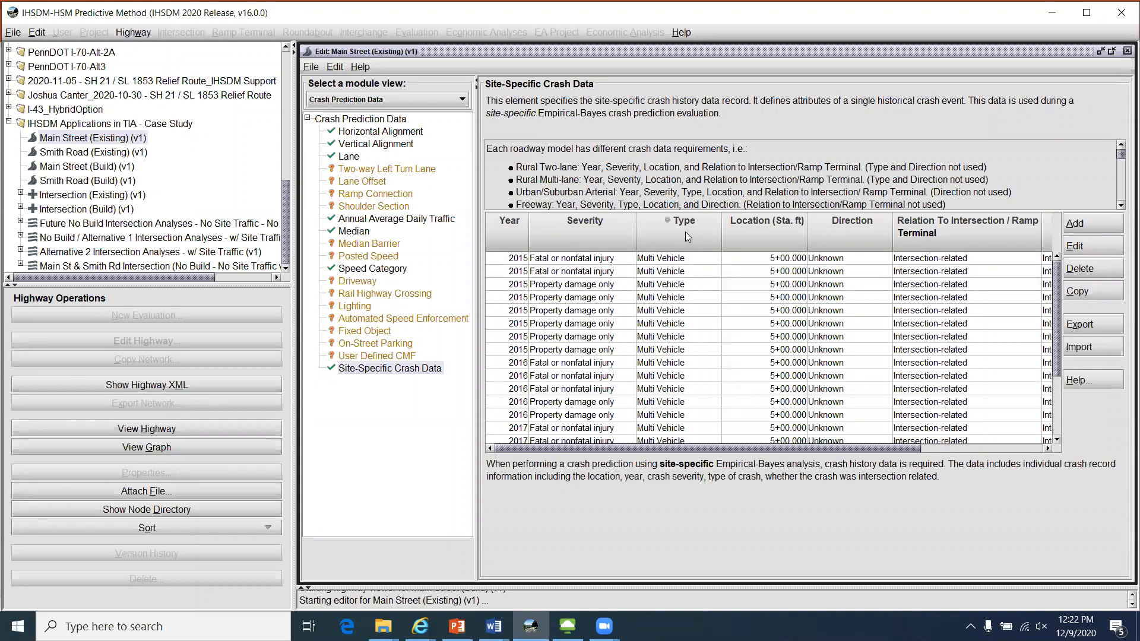
pyautogui.click(668, 260)
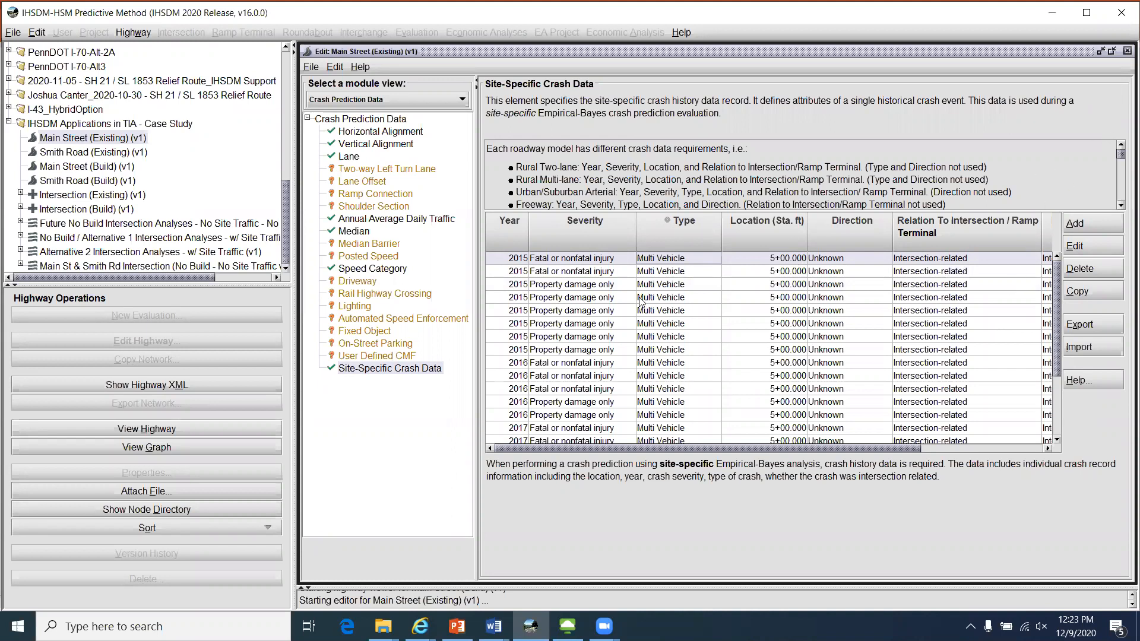
# Step: View the User Defined CMF data of Main Street (Existing), and close the highway editor, discarding changes
pyautogui.click(387, 357)
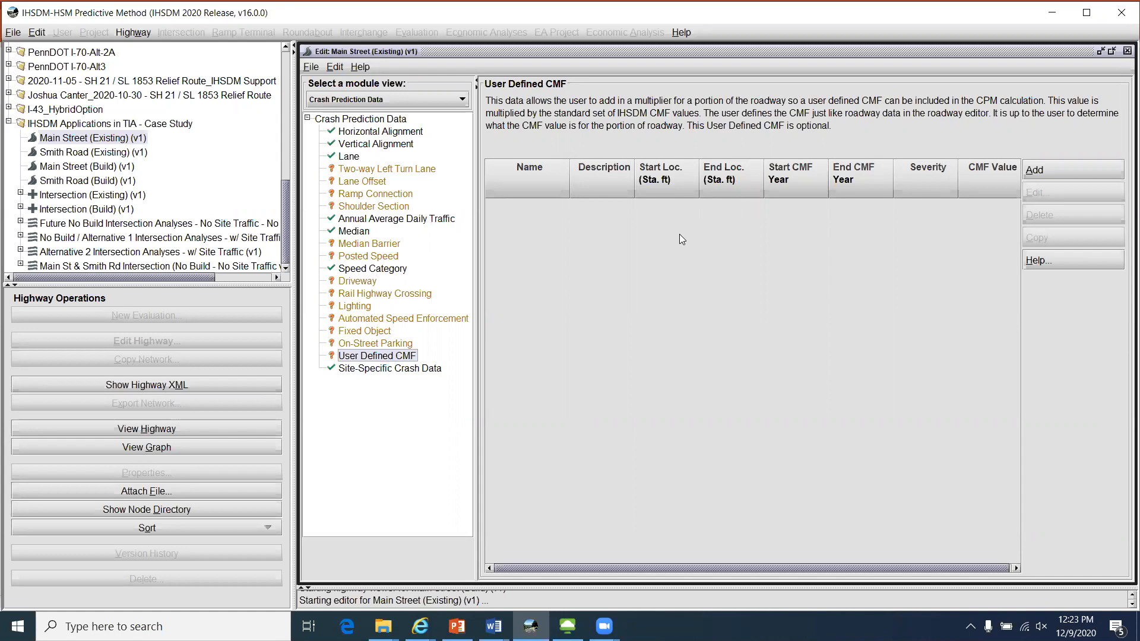
pyautogui.click(1126, 51)
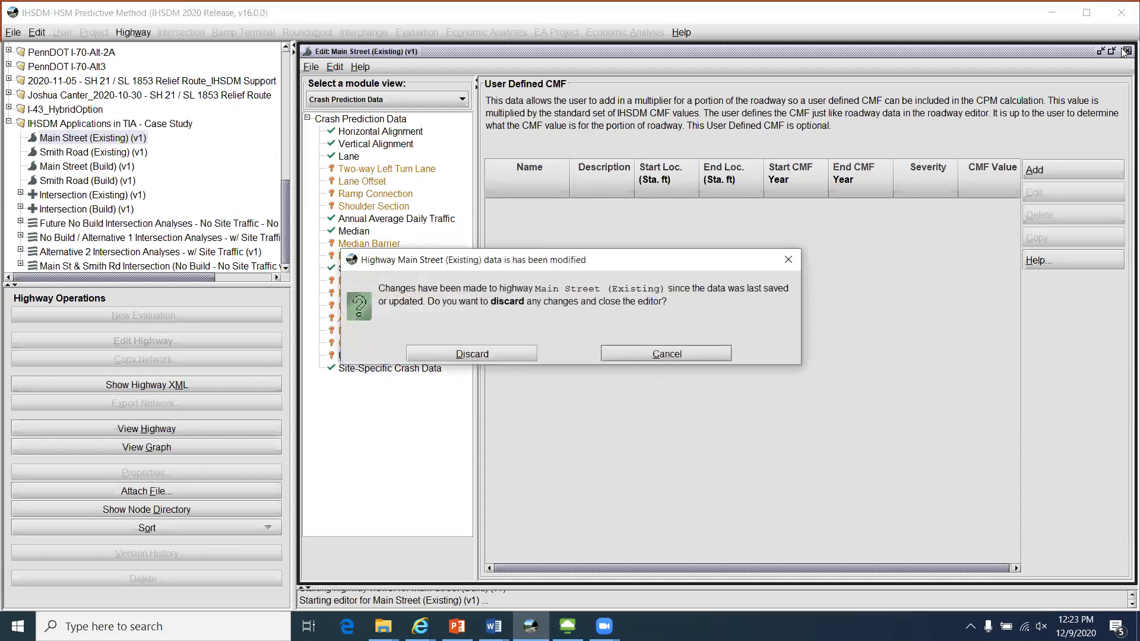
pyautogui.click(485, 353)
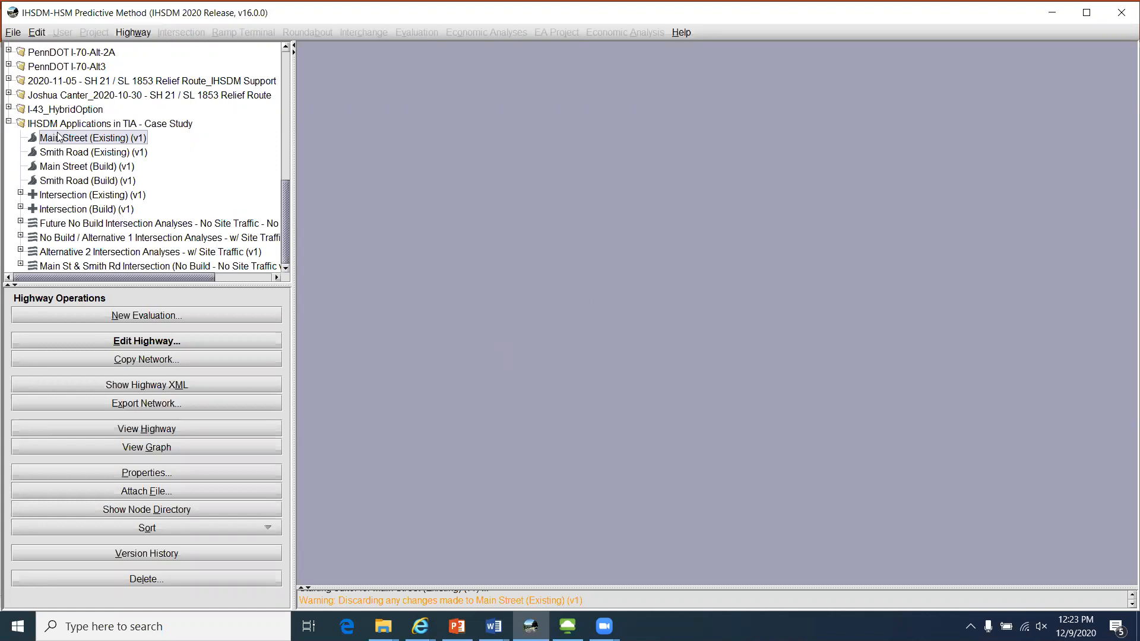
# Step: Open Intersection (Existing) for editing with an enlarged plan view, and review its CPM attributes, including the traffic control options
pyautogui.doubleClick(73, 198)
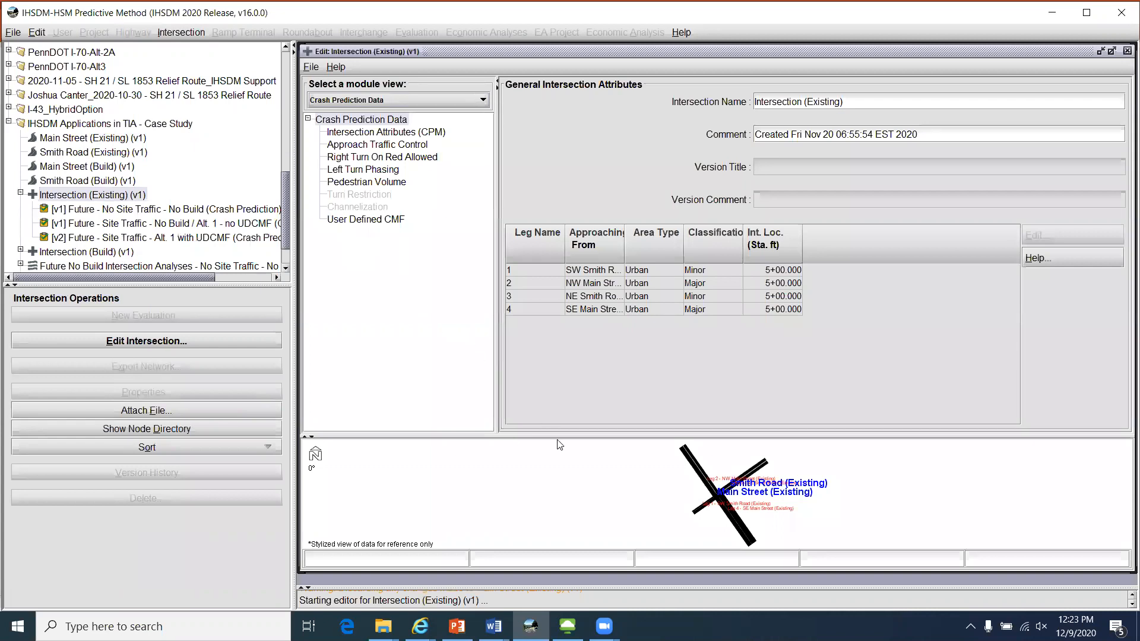
pyautogui.moveTo(562, 438); pyautogui.dragTo(589, 350)
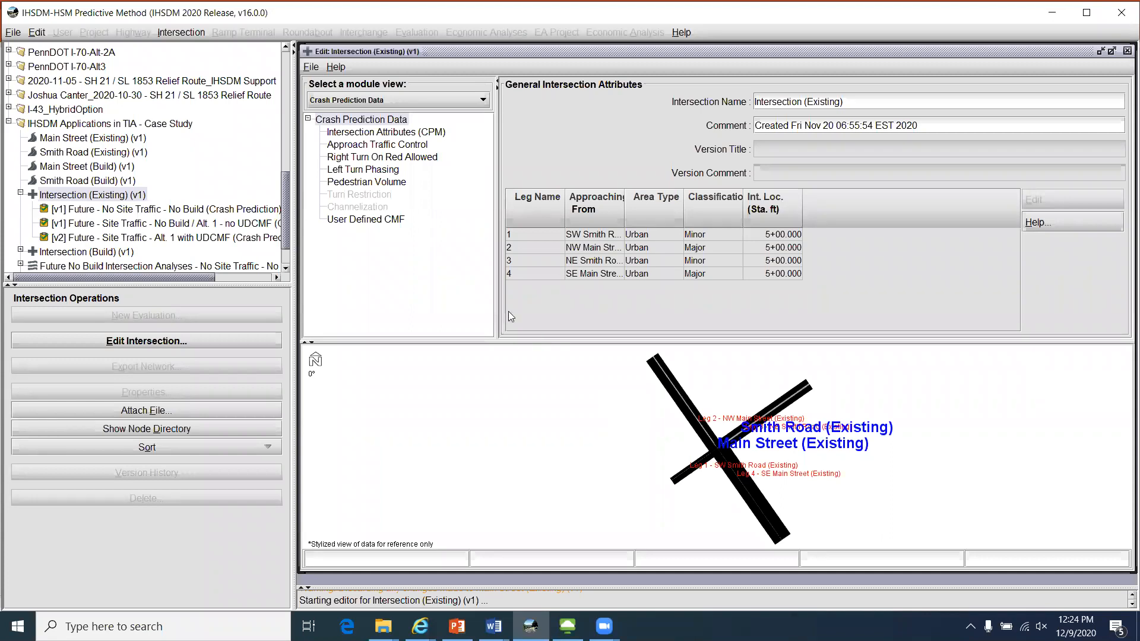
pyautogui.click(424, 136)
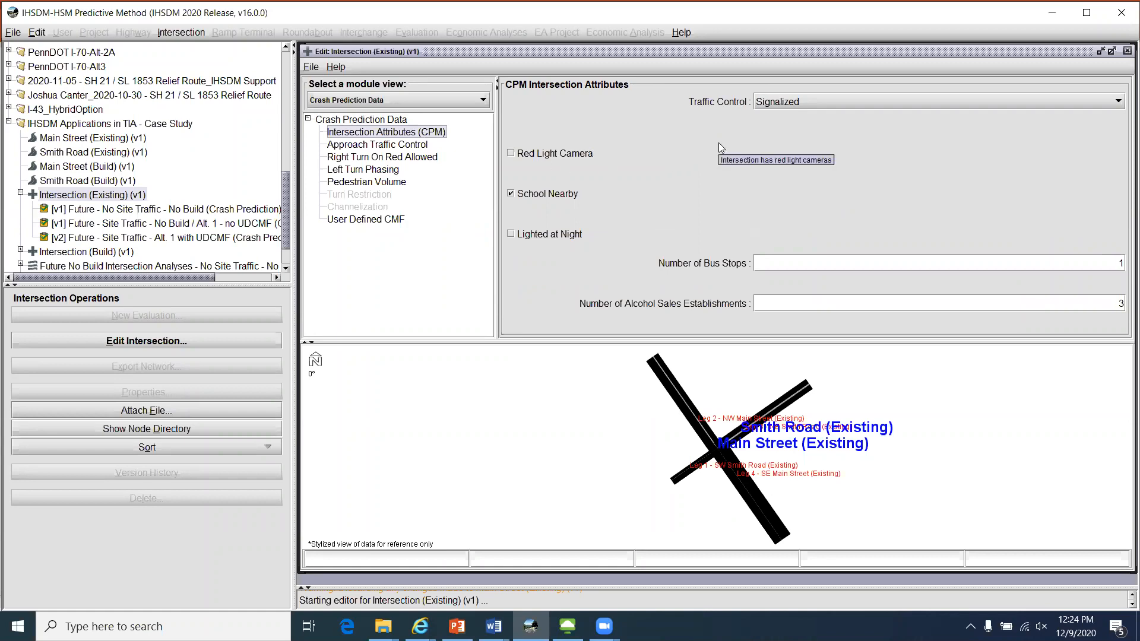
pyautogui.click(838, 104)
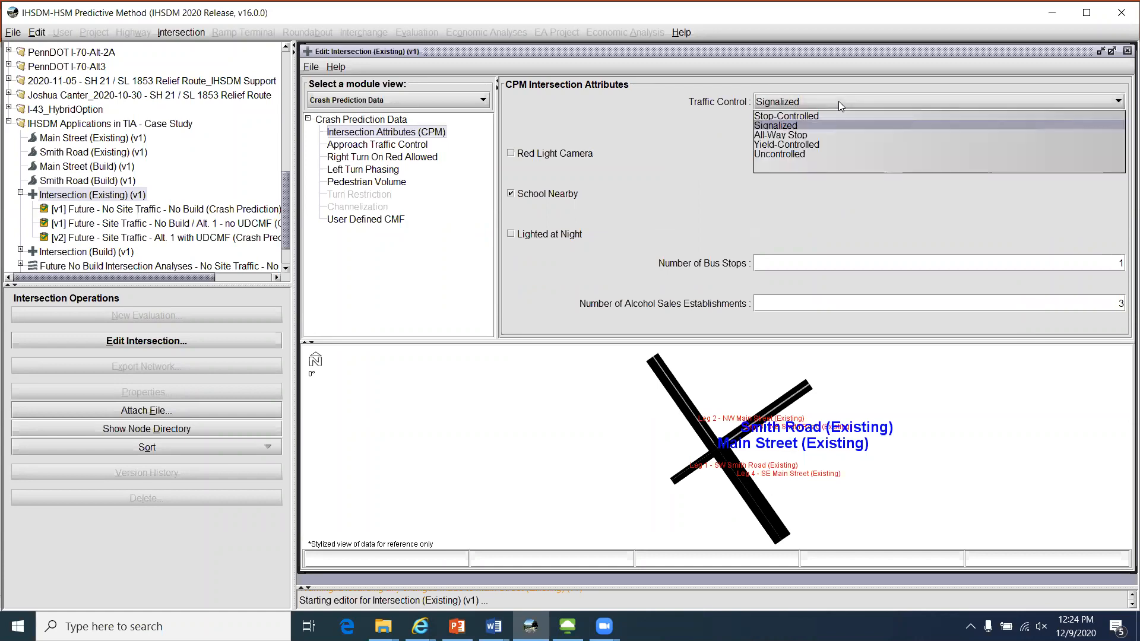
pyautogui.click(802, 101)
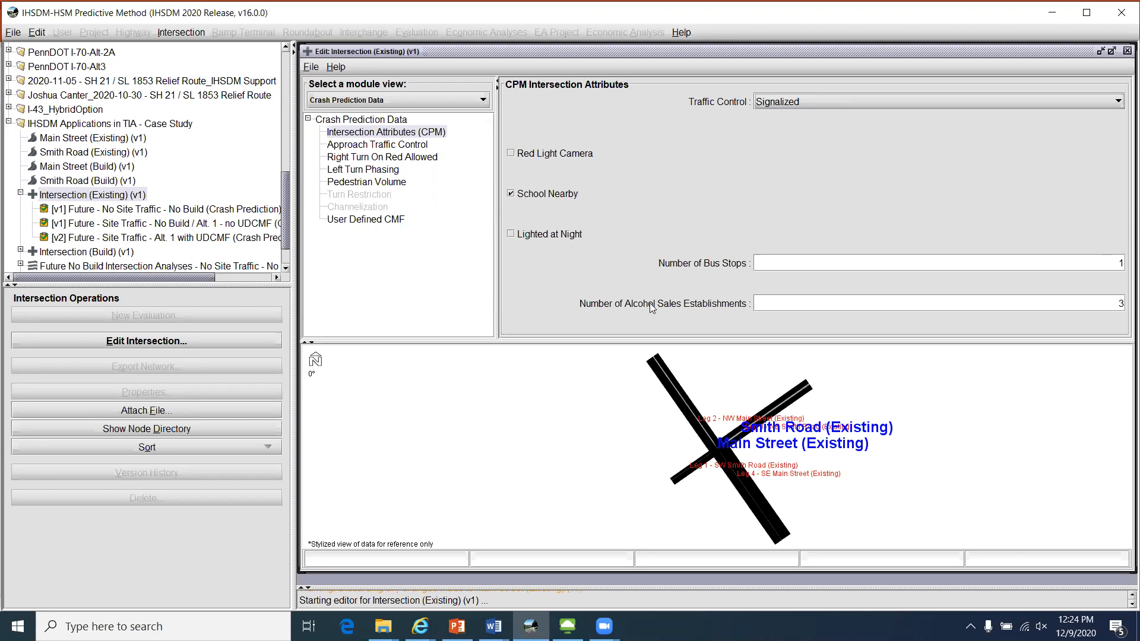
pyautogui.moveTo(646, 309)
# Step: Review the intersection's Approach Traffic Control and Left Turn Phasing, fitting the phasing table's columns to show full approach names
pyautogui.click(401, 146)
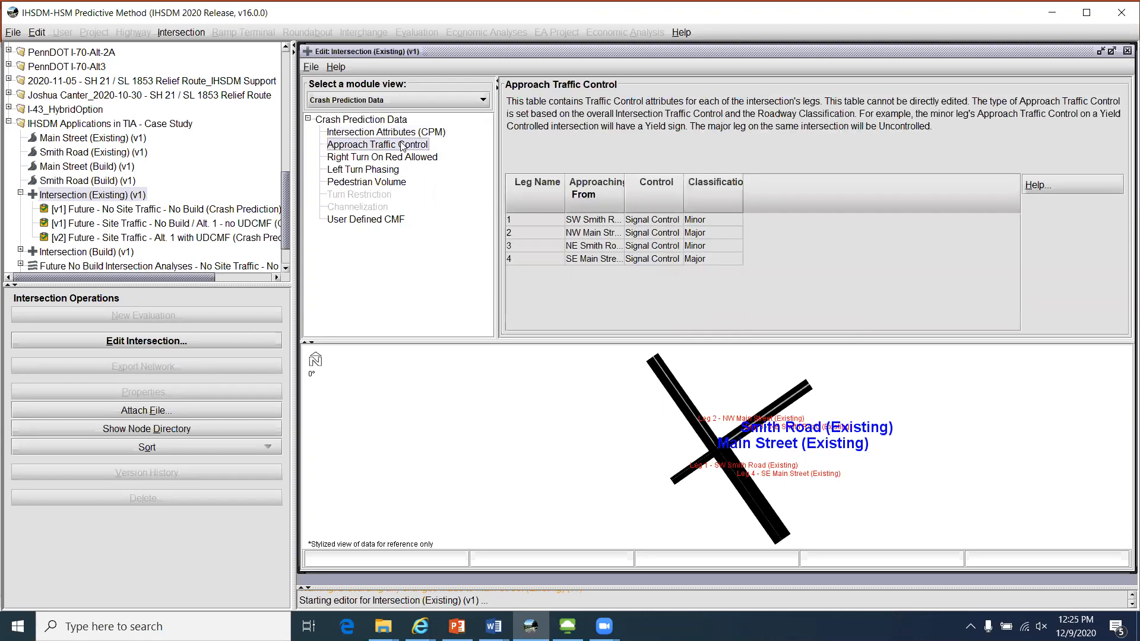
pyautogui.click(361, 170)
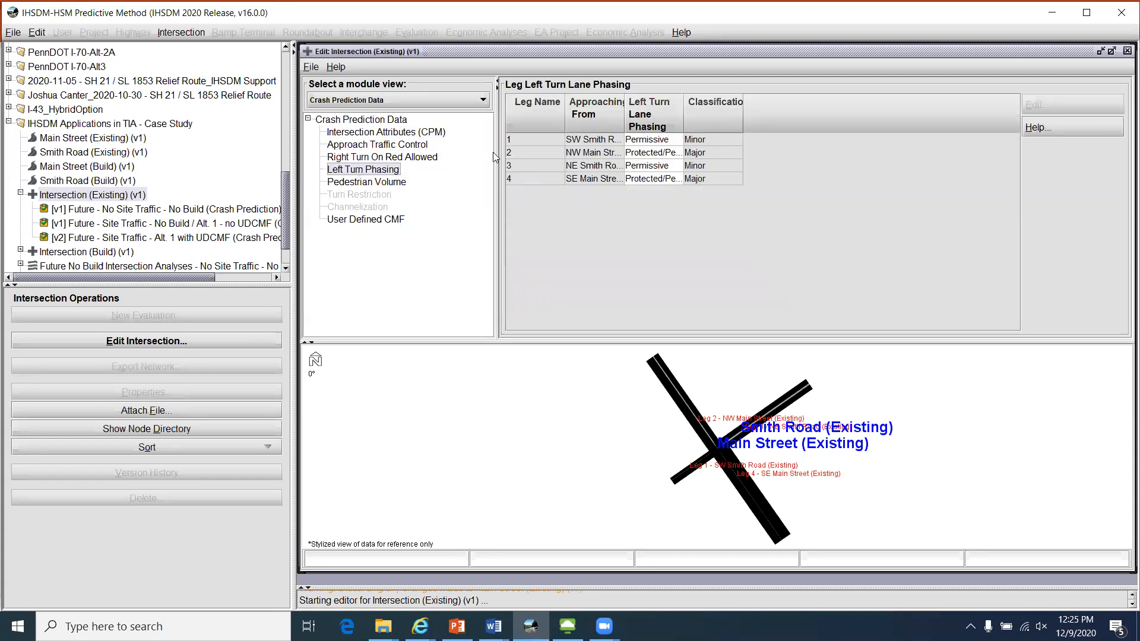
pyautogui.rightClick(612, 119)
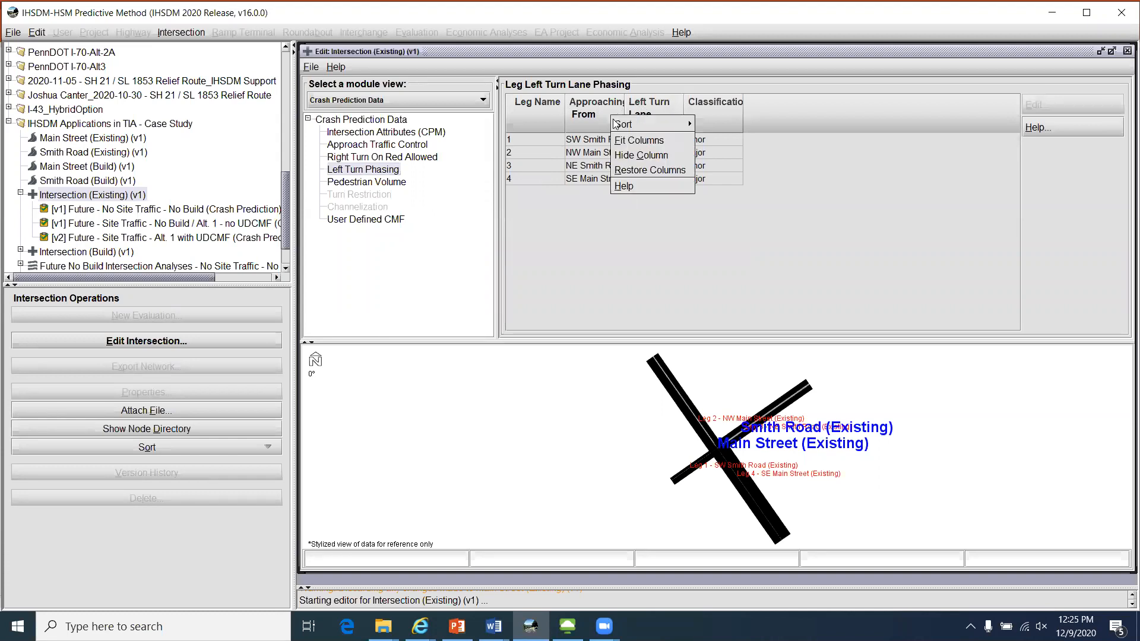
pyautogui.click(629, 135)
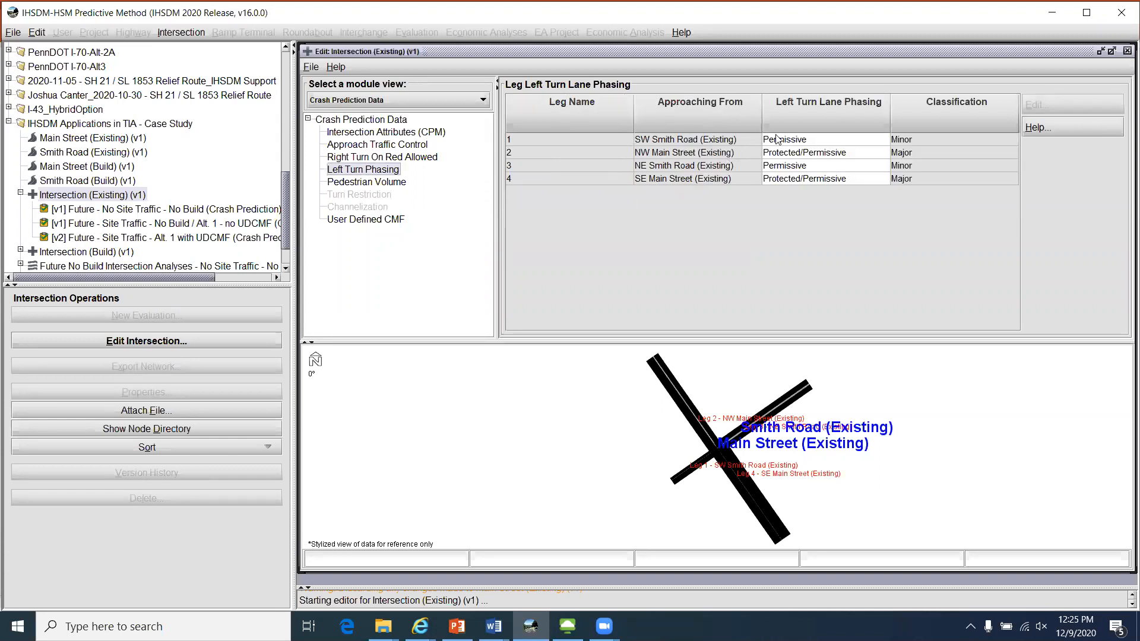
pyautogui.click(793, 140)
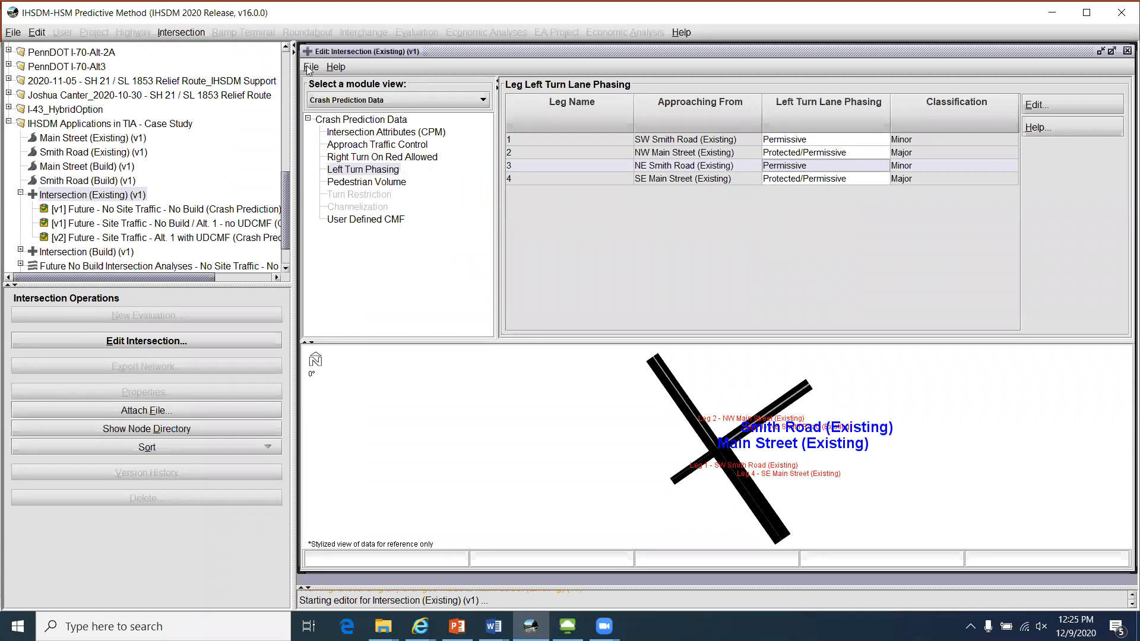
# Step: Review the pedestrian volume and maximum crossing lanes for each leg, and close the intersection editor
pyautogui.click(366, 183)
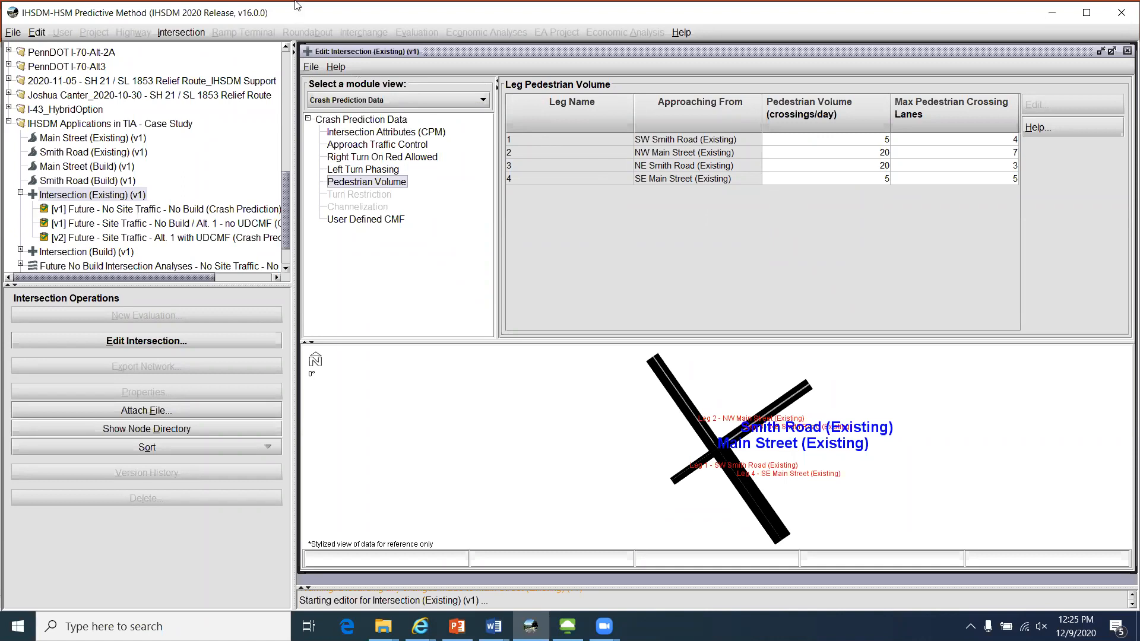
pyautogui.click(310, 67)
pyautogui.click(320, 85)
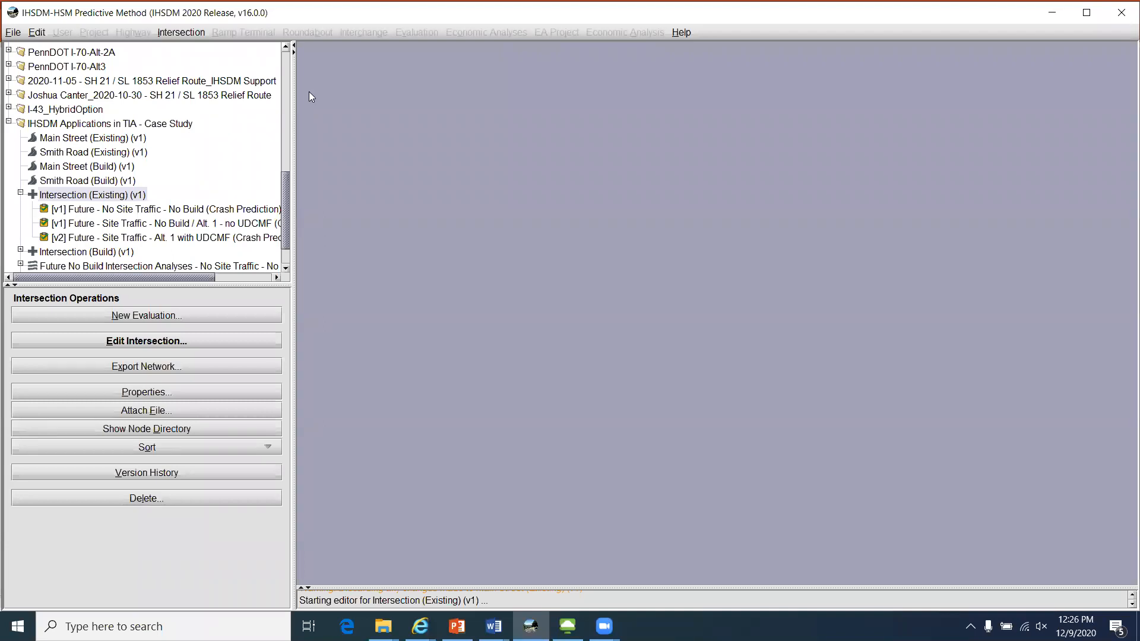
# Step: Look over the existing evaluations of Intersection (Existing), start a new crash prediction evaluation for it, and acknowledge the disclaimer
pyautogui.click(77, 198)
pyautogui.click(120, 211)
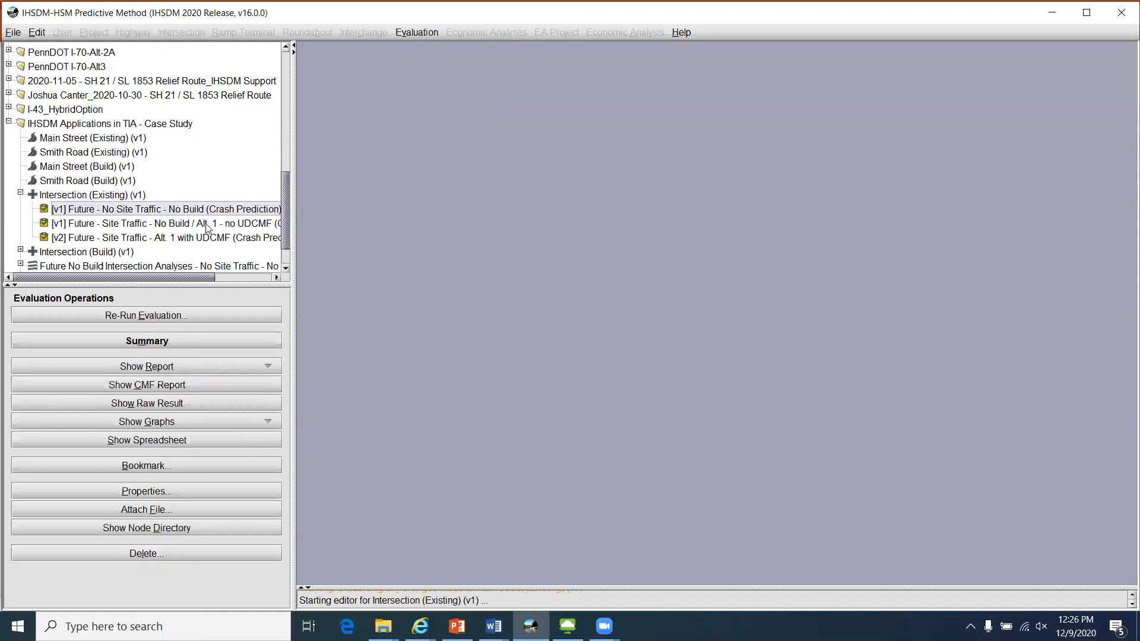
pyautogui.moveTo(289, 208); pyautogui.dragTo(289, 219)
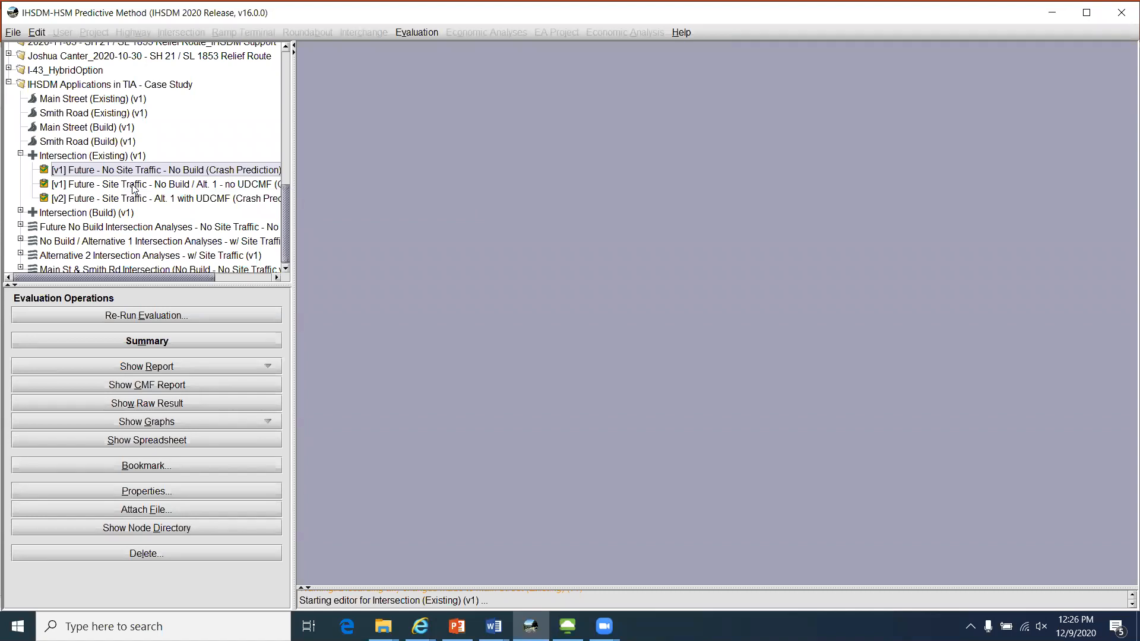
pyautogui.click(180, 315)
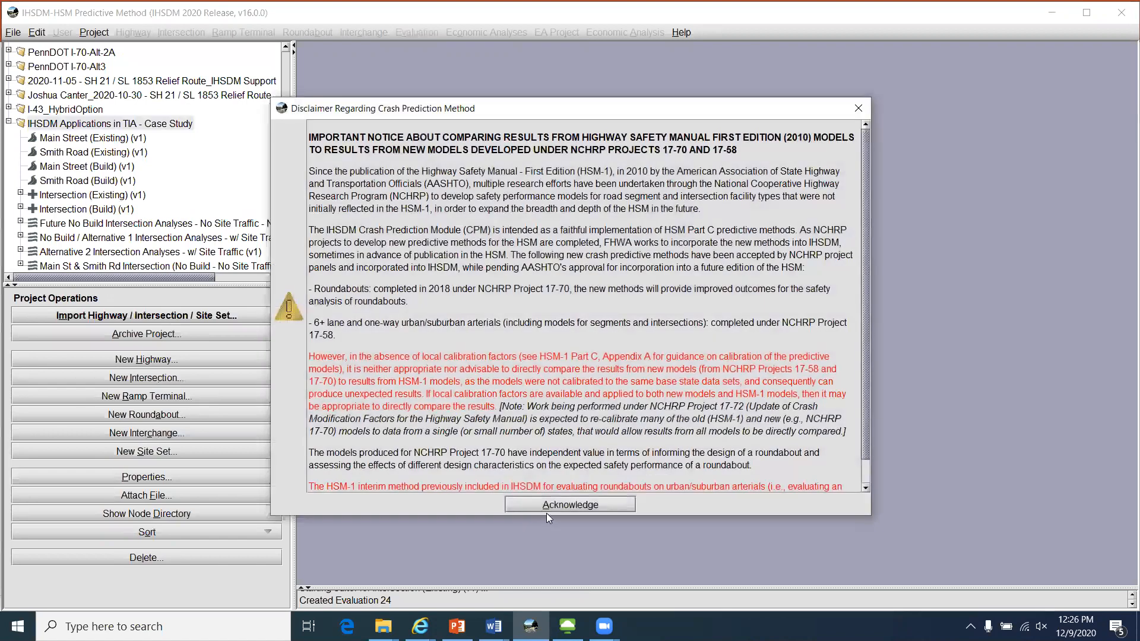
pyautogui.click(547, 505)
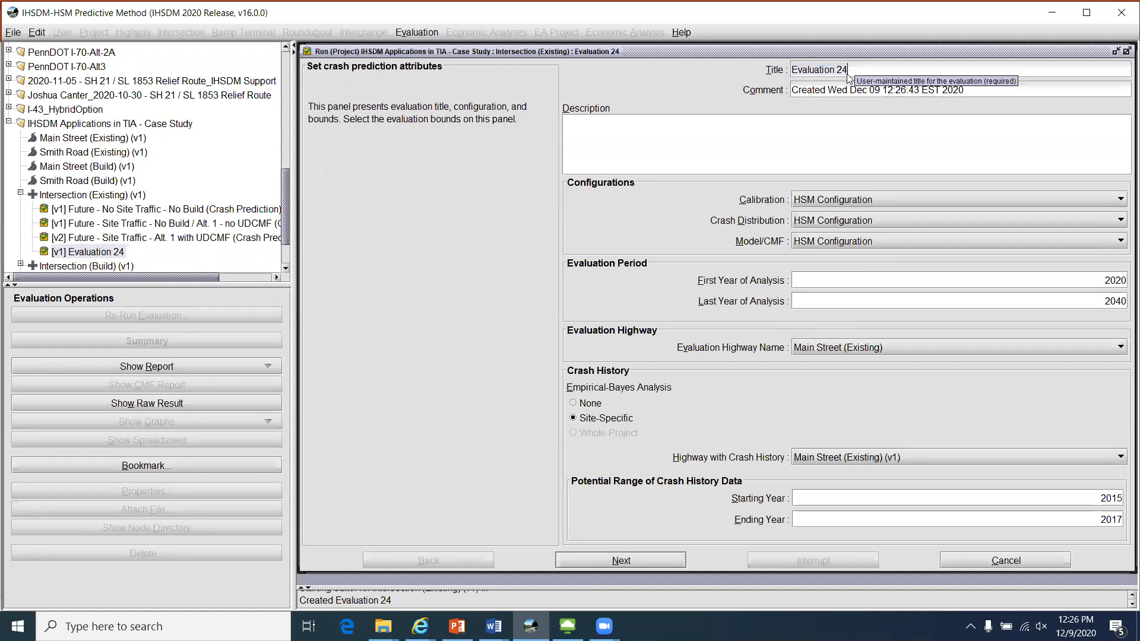
# Step: Check the evaluation's description field and the available Calibration configurations, keeping HSM Configuration
pyautogui.click(652, 152)
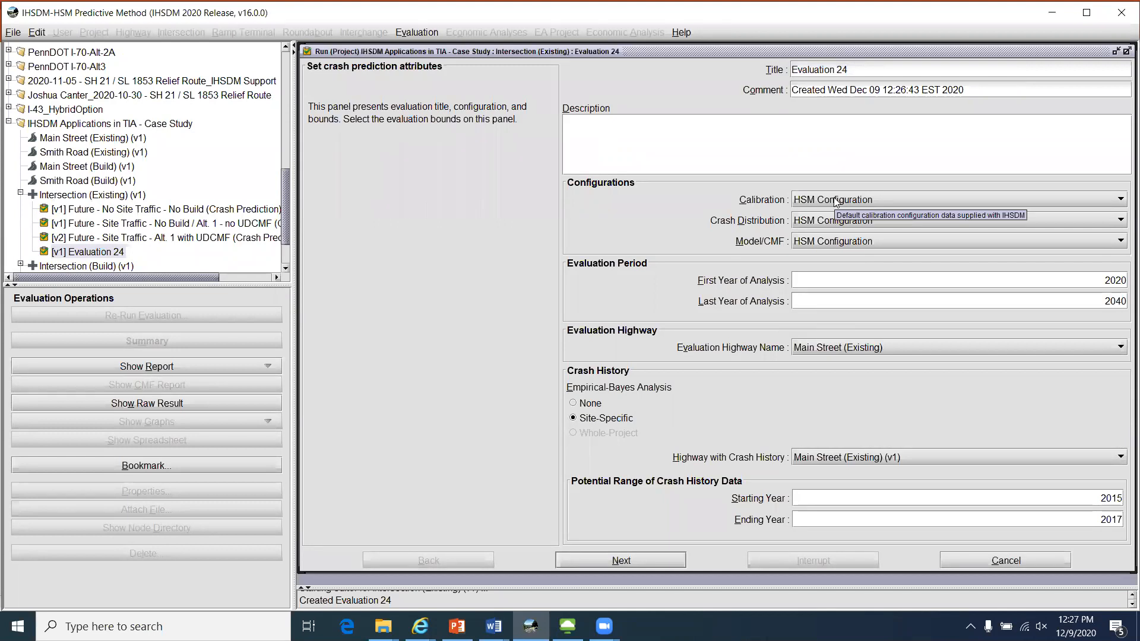
pyautogui.click(889, 197)
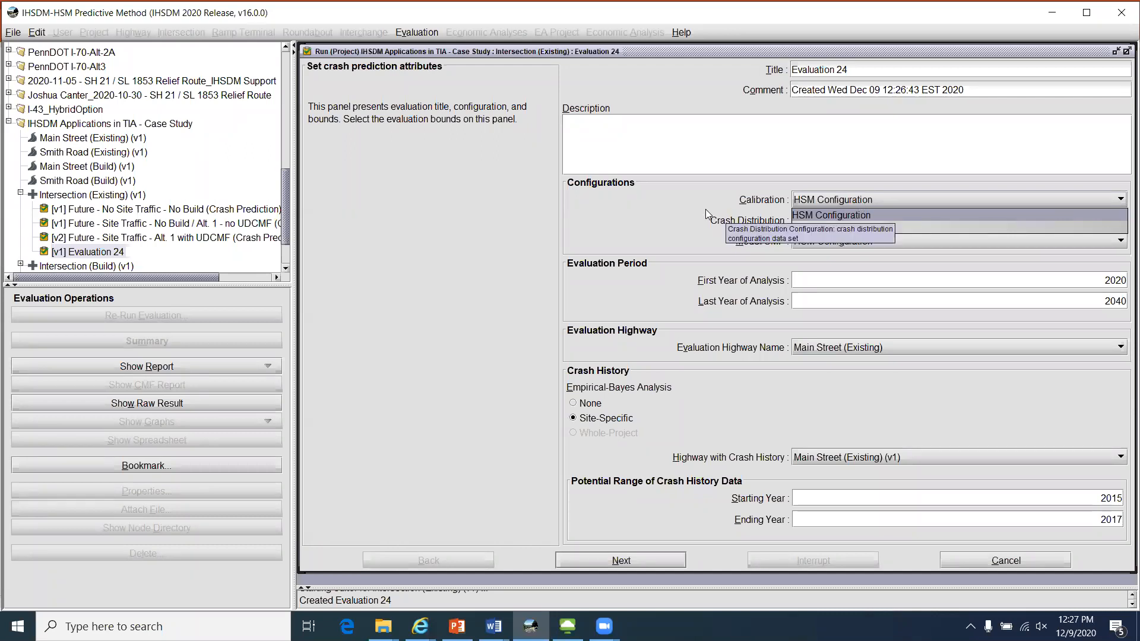
pyautogui.click(678, 203)
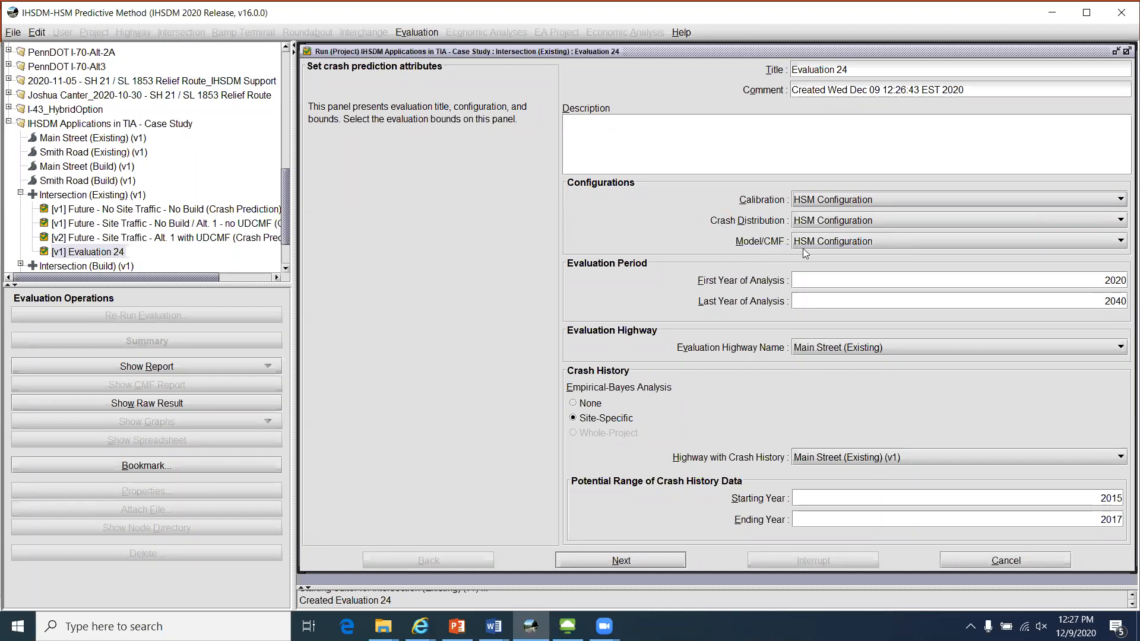
# Step: Check the first and last years of analysis, and compare Empirical-Bayes options None and Site-Specific, ending on Site-Specific
pyautogui.click(943, 279)
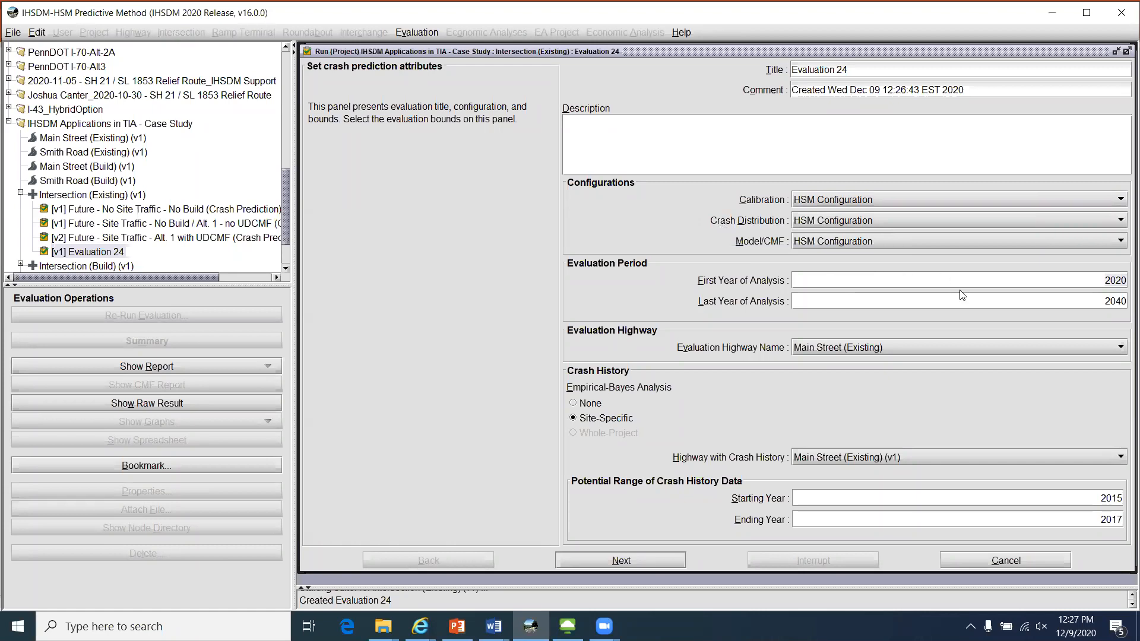
pyautogui.click(970, 304)
pyautogui.click(999, 279)
pyautogui.click(573, 403)
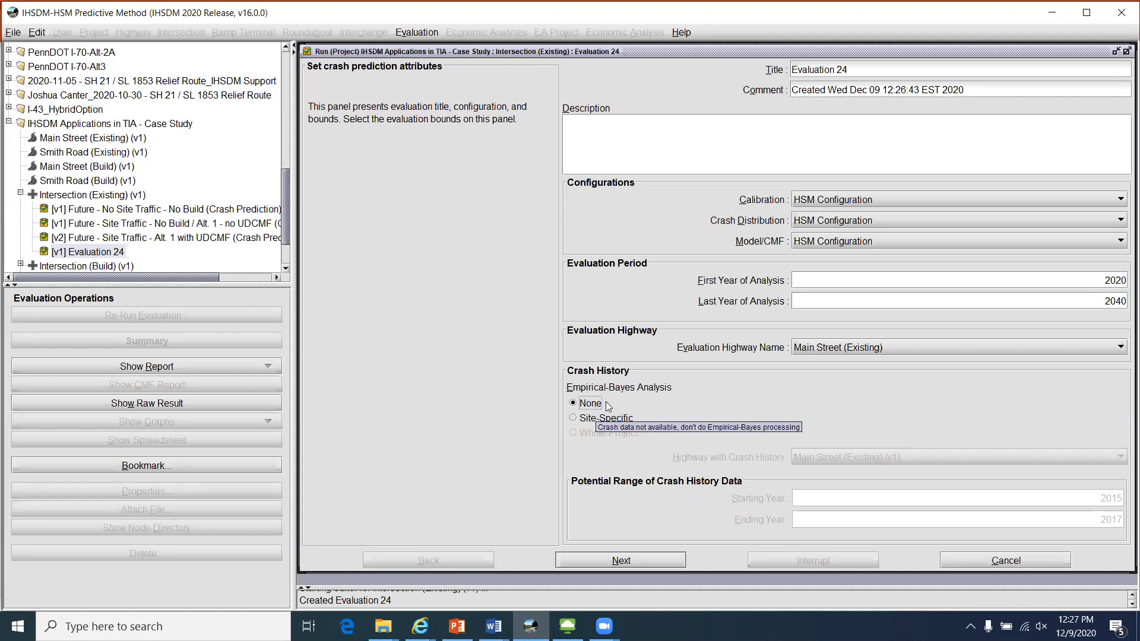
pyautogui.click(589, 419)
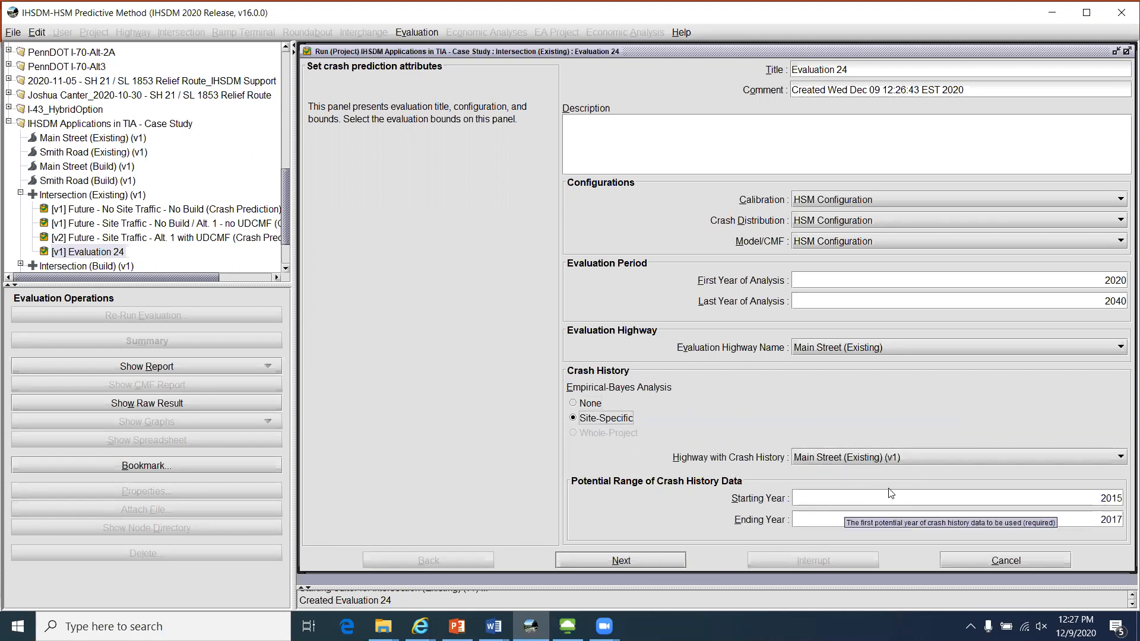
# Step: Accept the 2015 to 2017 crash history and its crash records, keep all years selected, and run the evaluation with its report shown
pyautogui.click(967, 518)
pyautogui.click(978, 522)
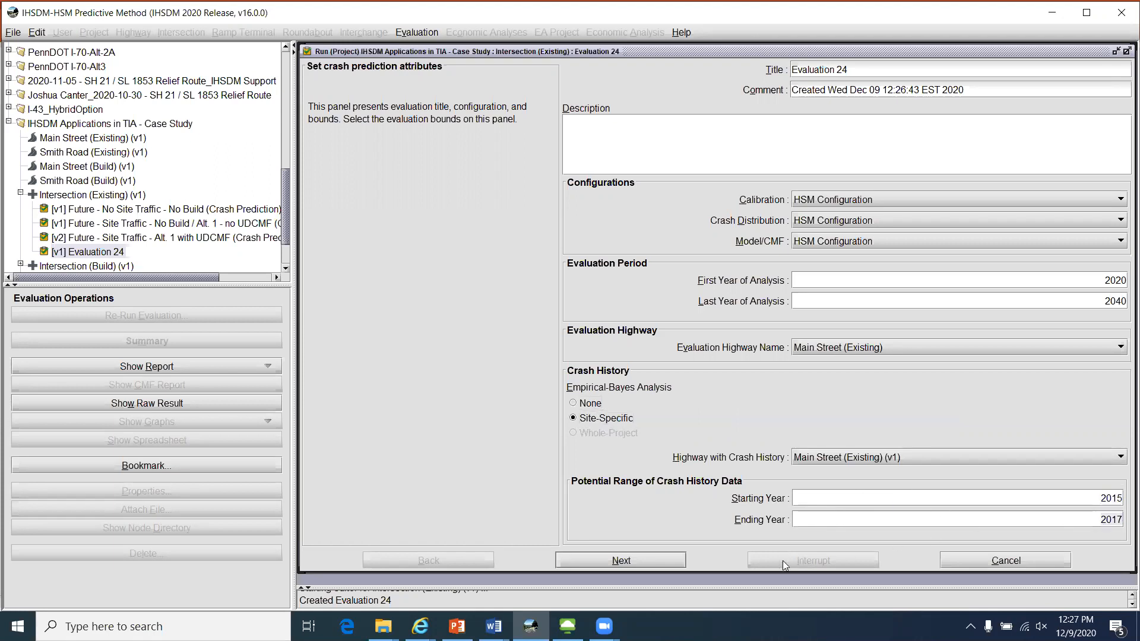
pyautogui.click(655, 561)
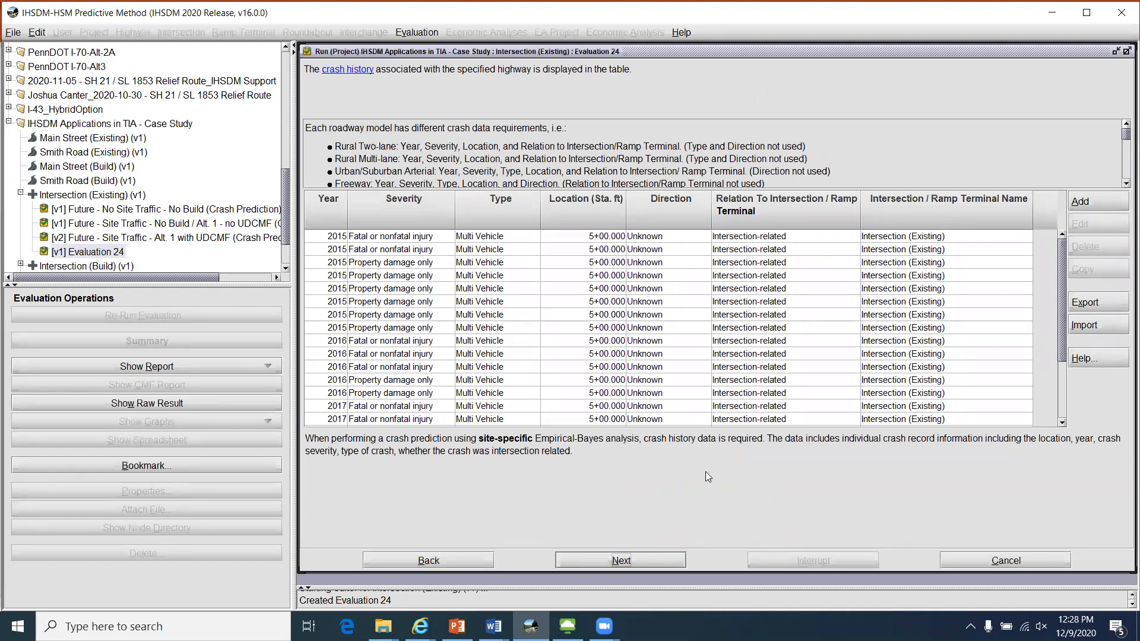
pyautogui.click(639, 561)
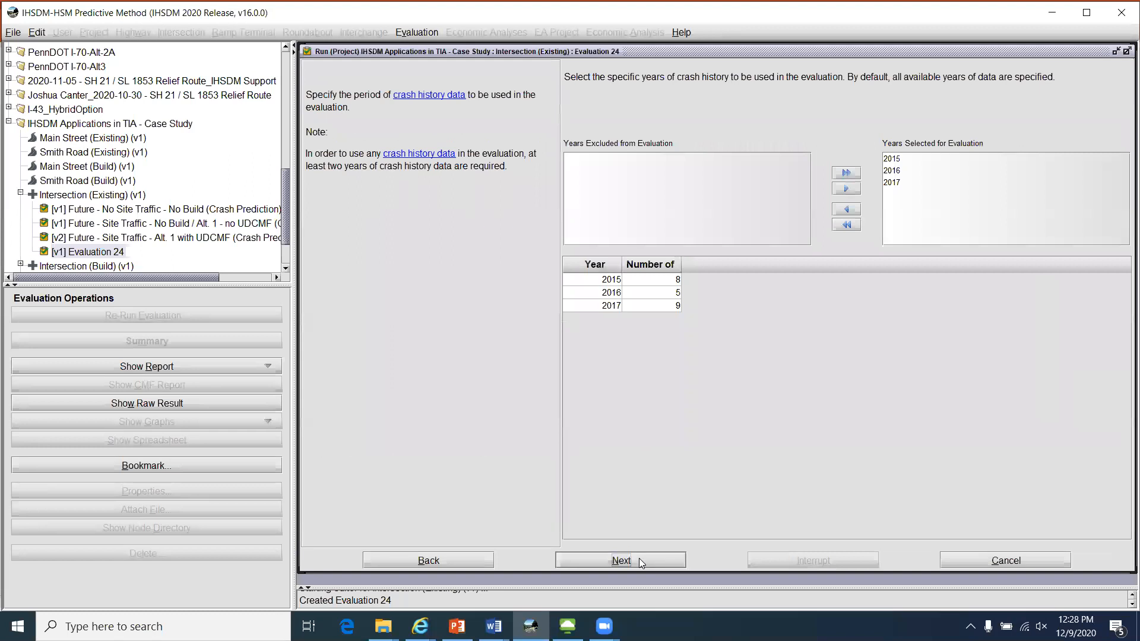
pyautogui.click(639, 560)
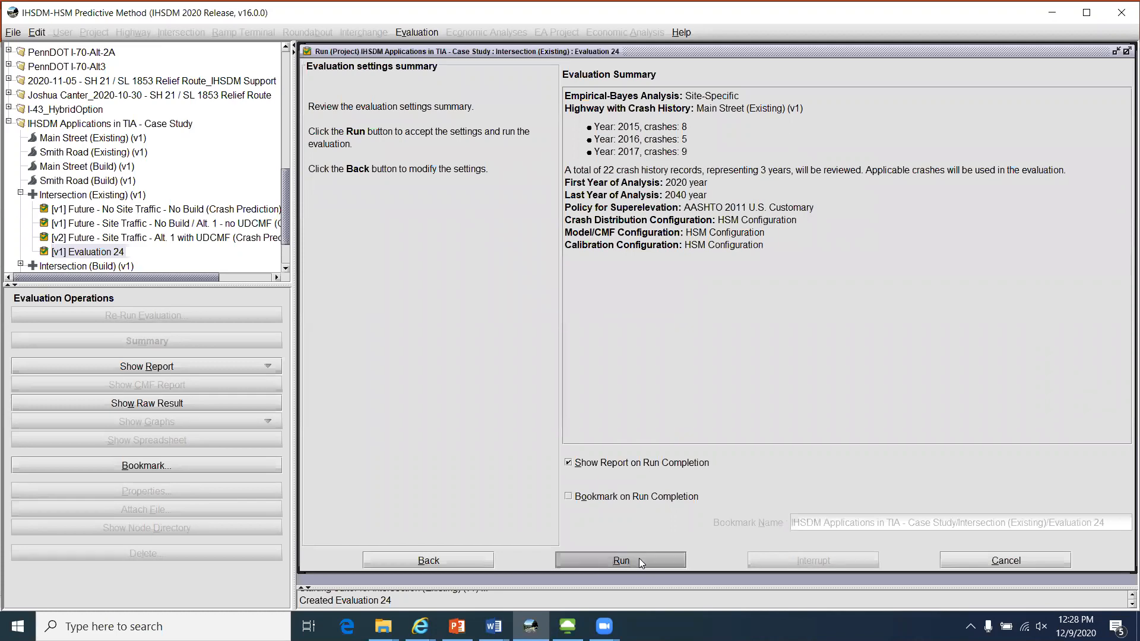
pyautogui.click(638, 559)
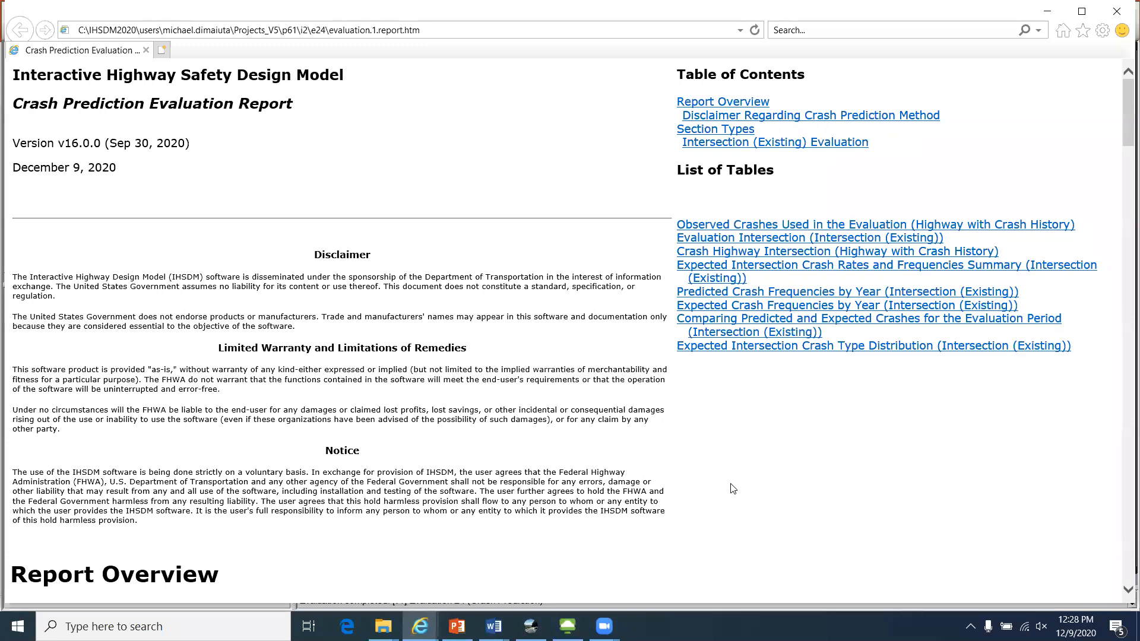
# Step: Examine the report's table of observed crashes by year, comparing all observed crashes with the total crashes used
pyautogui.moveTo(1124, 111); pyautogui.dragTo(1123, 256)
pyautogui.scroll(-3, 1124, 257)
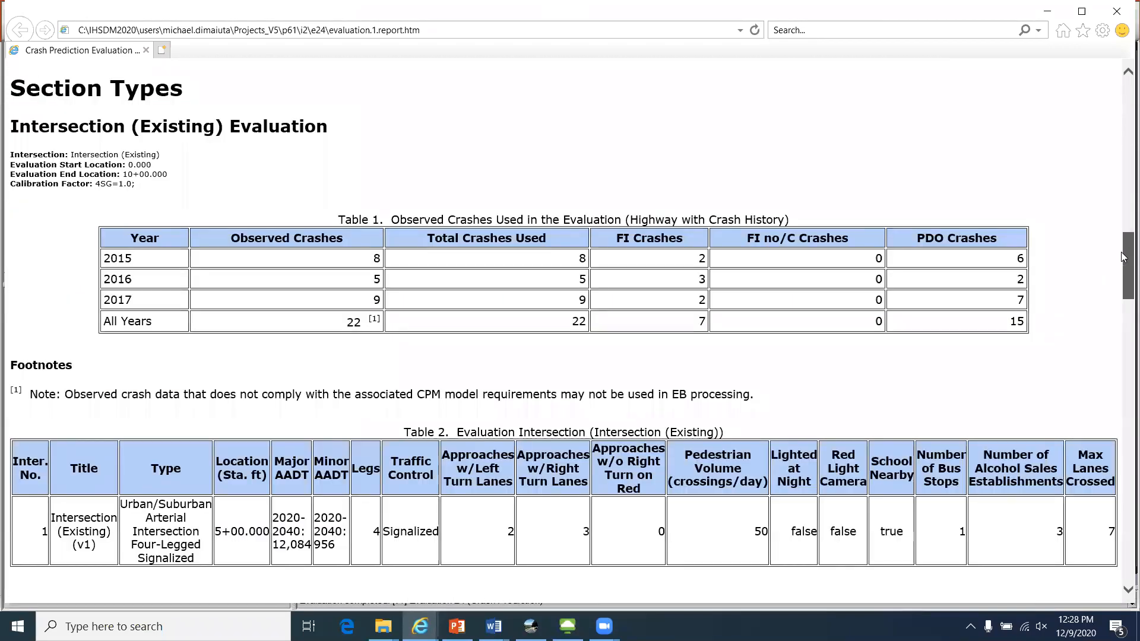
pyautogui.doubleClick(349, 325)
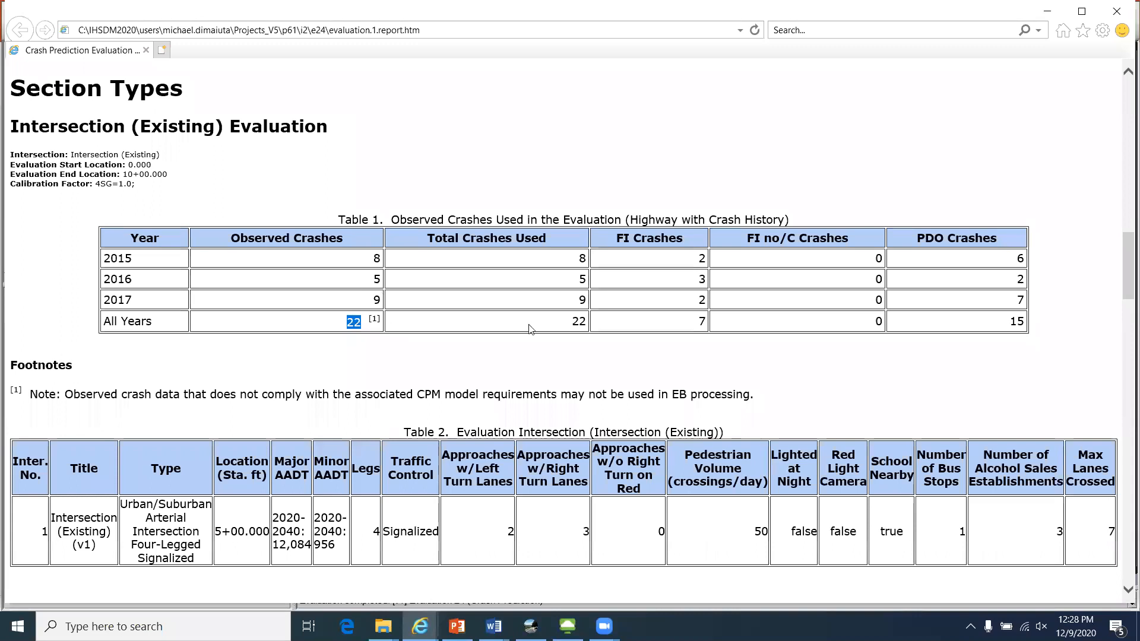
pyautogui.moveTo(569, 321); pyautogui.dragTo(594, 321)
# Step: Check the evaluation intersection table for the intersection type, major and minor AADT, and approaches with left and right turn lanes
pyautogui.moveTo(1123, 267); pyautogui.dragTo(1124, 311)
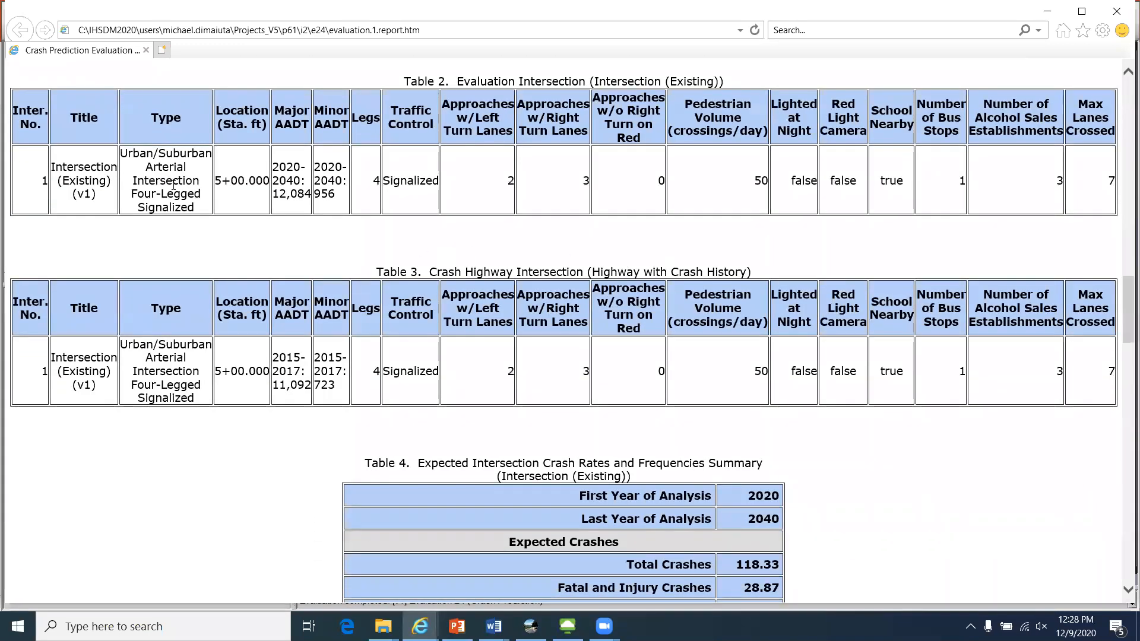
pyautogui.moveTo(122, 152); pyautogui.dragTo(189, 245)
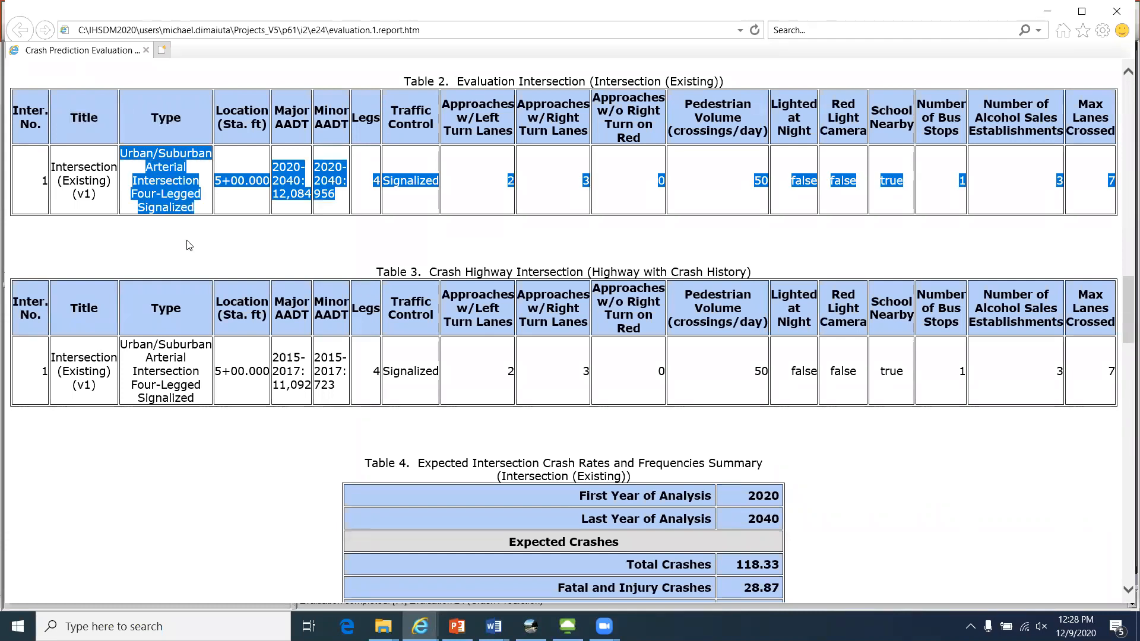
pyautogui.click(173, 202)
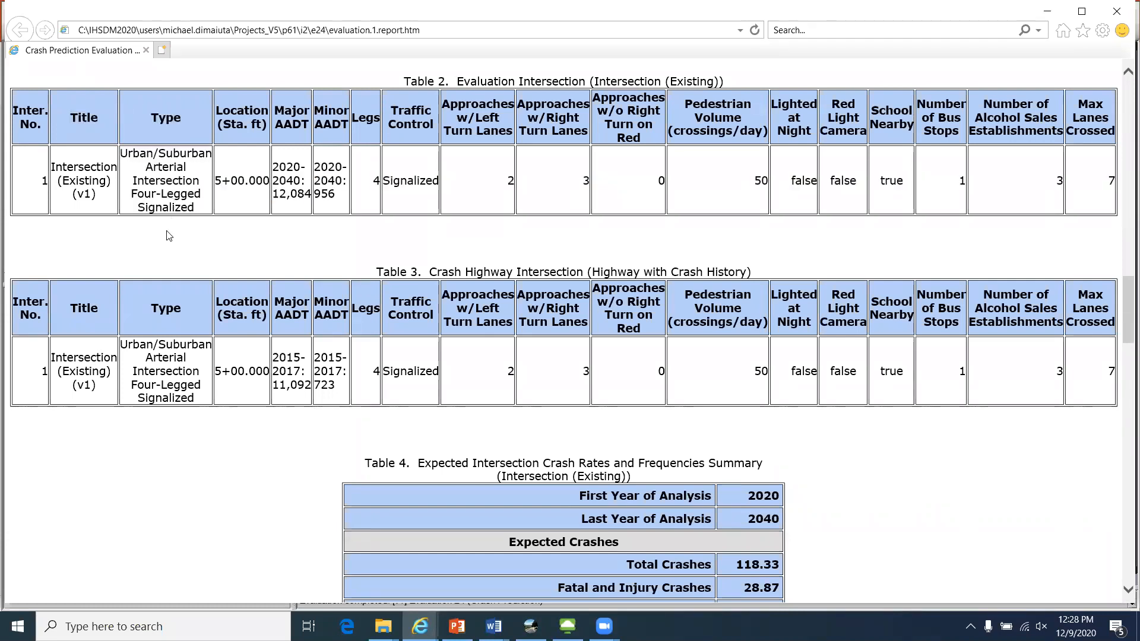
pyautogui.moveTo(279, 162); pyautogui.dragTo(341, 208)
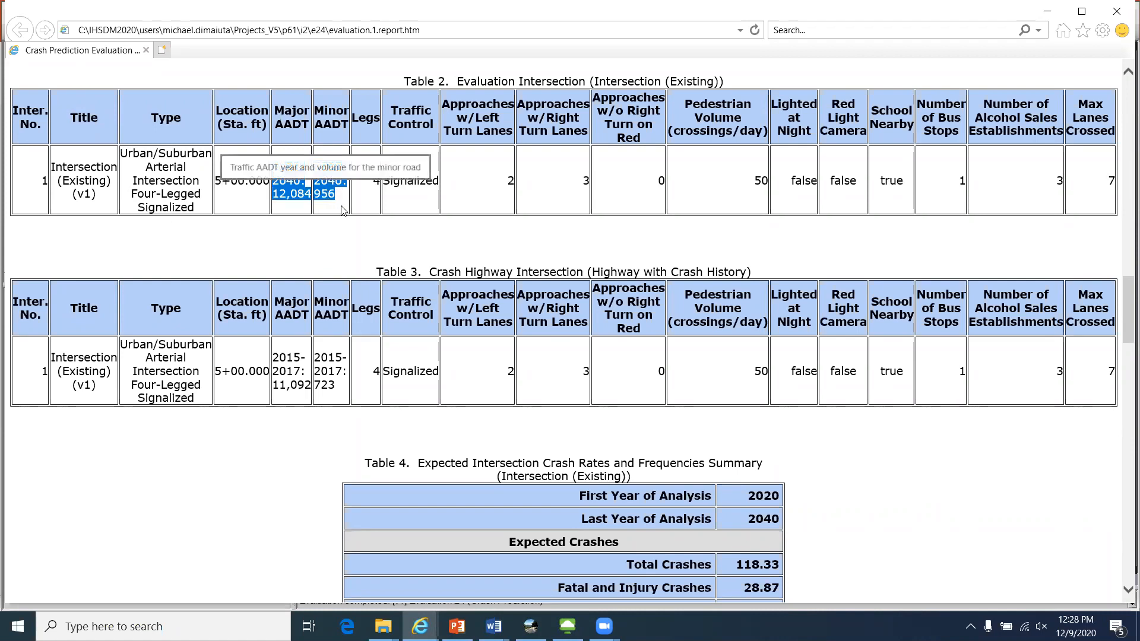
pyautogui.doubleClick(511, 181)
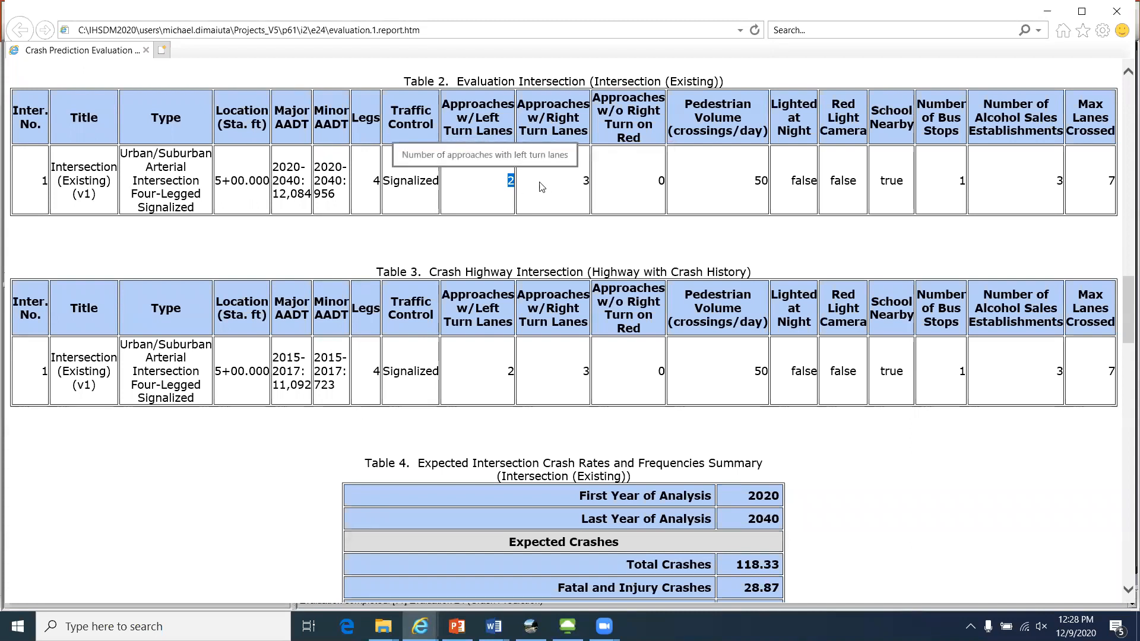
pyautogui.doubleClick(583, 182)
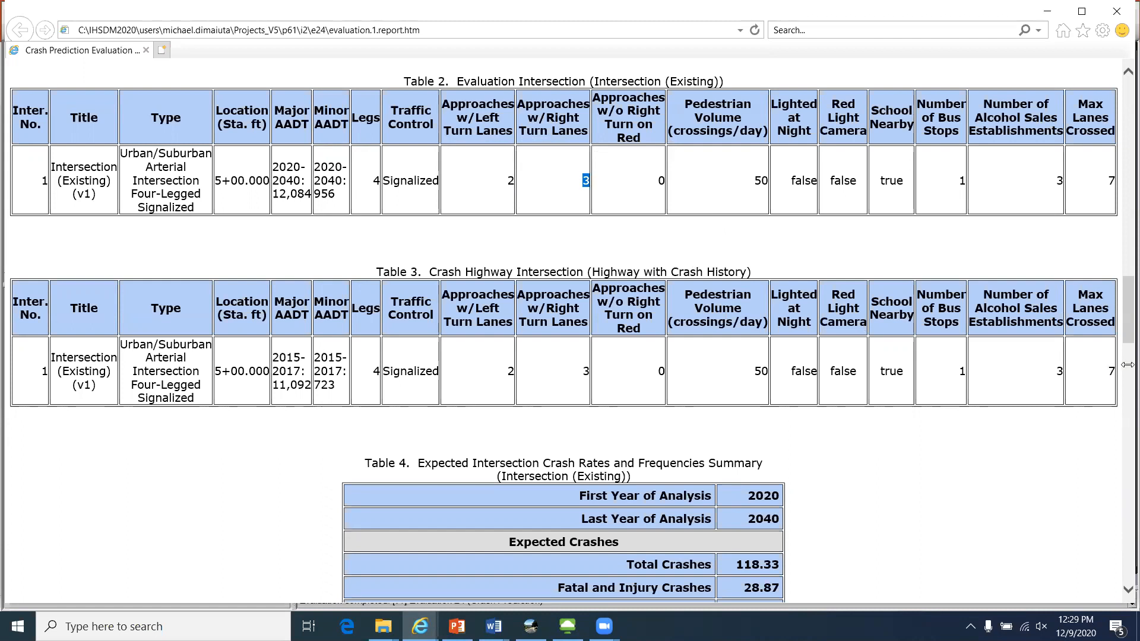
# Step: Check the expected total, fatal and injury, and property-damage-only crashes in the intersection summary table
pyautogui.scroll(-5, 1124, 323)
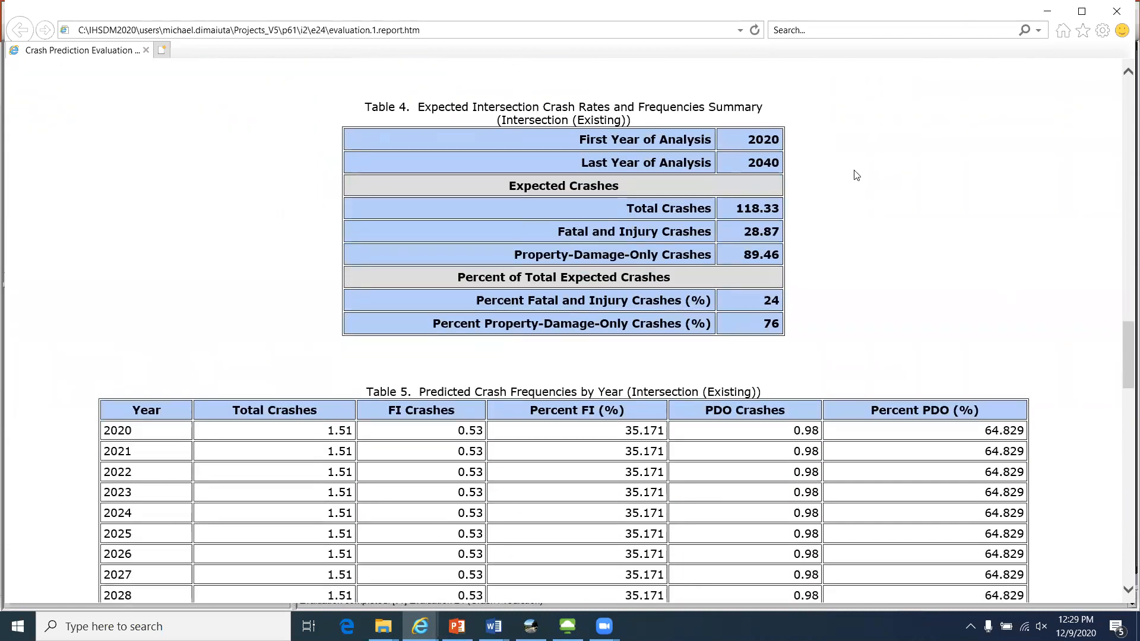
pyautogui.moveTo(734, 209); pyautogui.dragTo(774, 213)
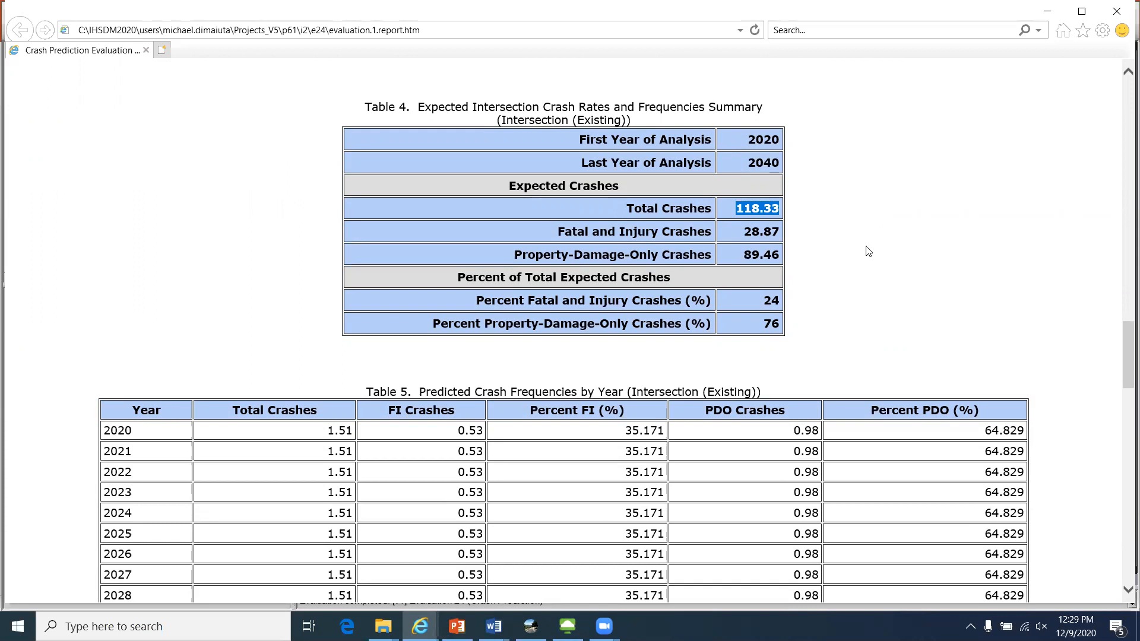
pyautogui.doubleClick(751, 232)
pyautogui.doubleClick(768, 254)
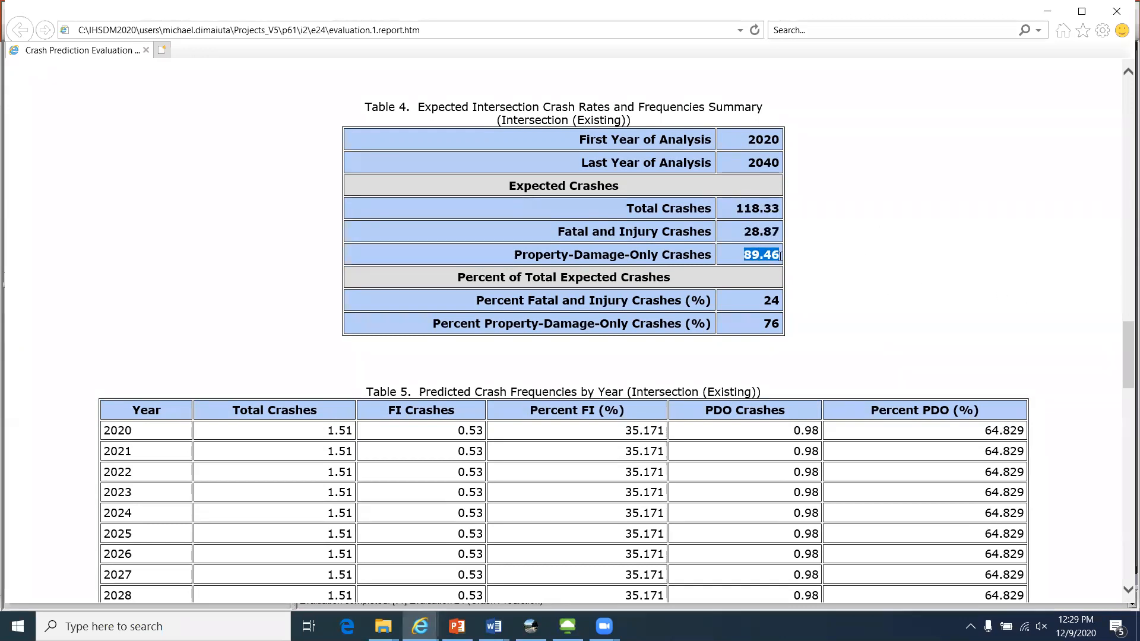
# Step: Examine the predicted crash frequencies by year for Intersection (Existing) in Table 5
pyautogui.moveTo(1124, 349); pyautogui.dragTo(1123, 392)
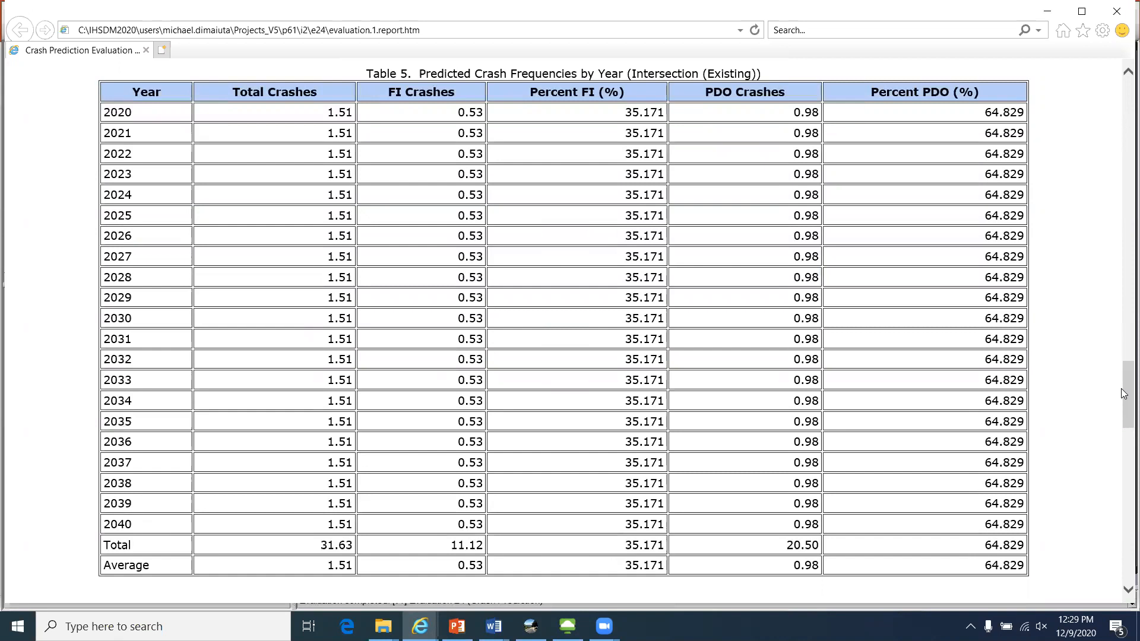
pyautogui.click(1123, 393)
pyautogui.moveTo(1124, 394); pyautogui.dragTo(1124, 392)
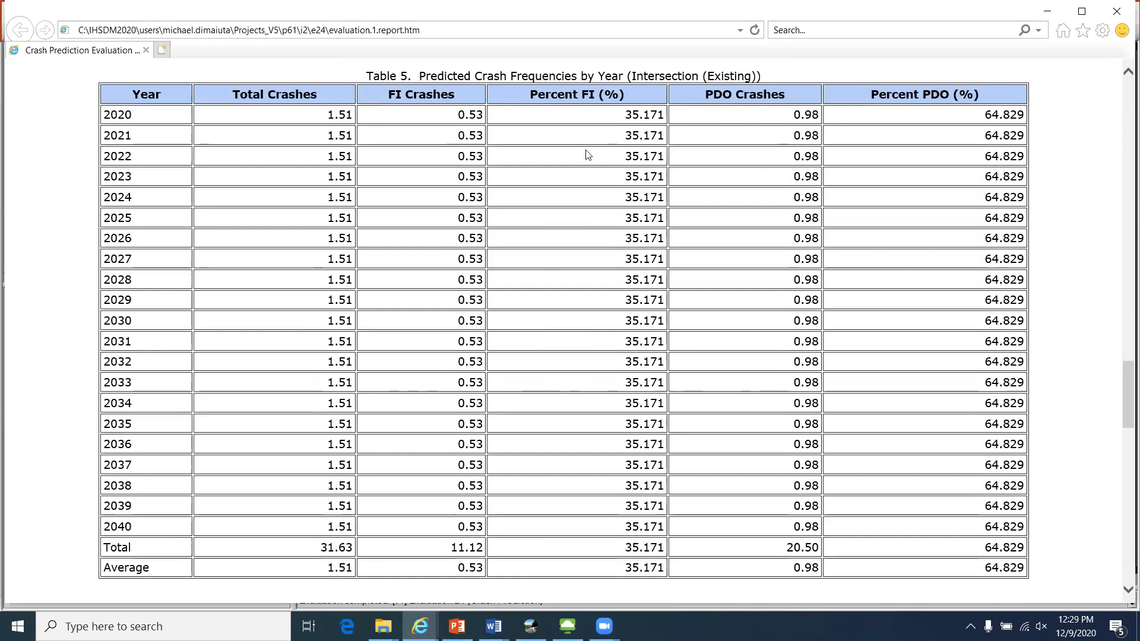
pyautogui.doubleClick(117, 117)
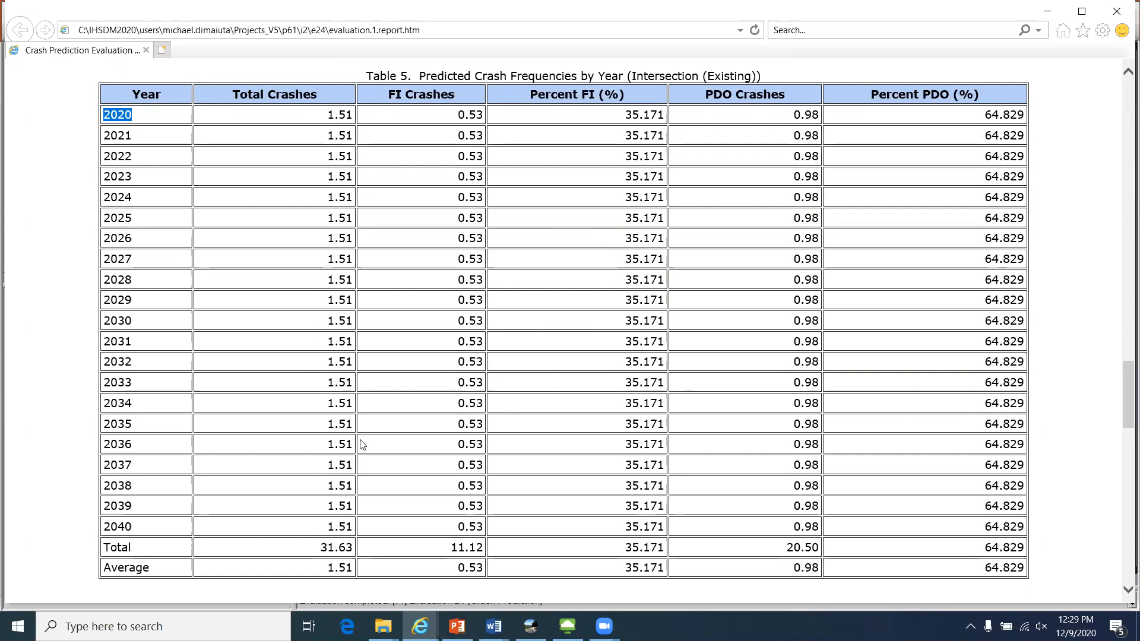
pyautogui.moveTo(1124, 401)
pyautogui.mouseDown()
pyautogui.moveTo(1123, 431)
pyautogui.moveTo(1122, 406)
pyautogui.mouseUp()
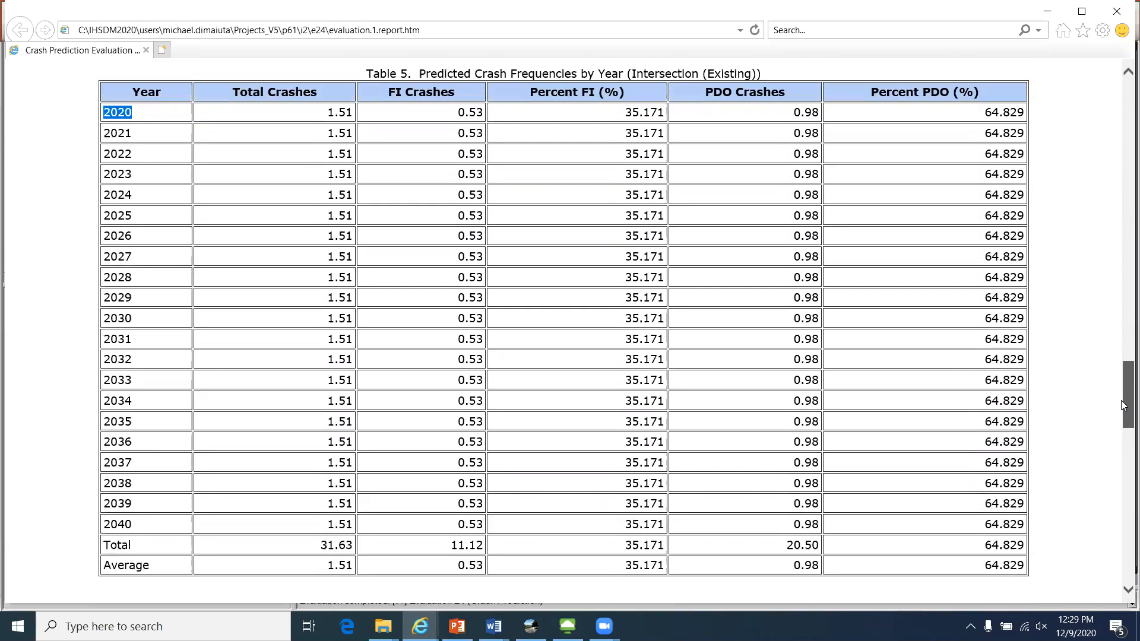
# Step: Examine the expected crash frequencies by year and the crash type distribution, and close the report and the evaluation window
pyautogui.moveTo(1120, 402); pyautogui.dragTo(1121, 475)
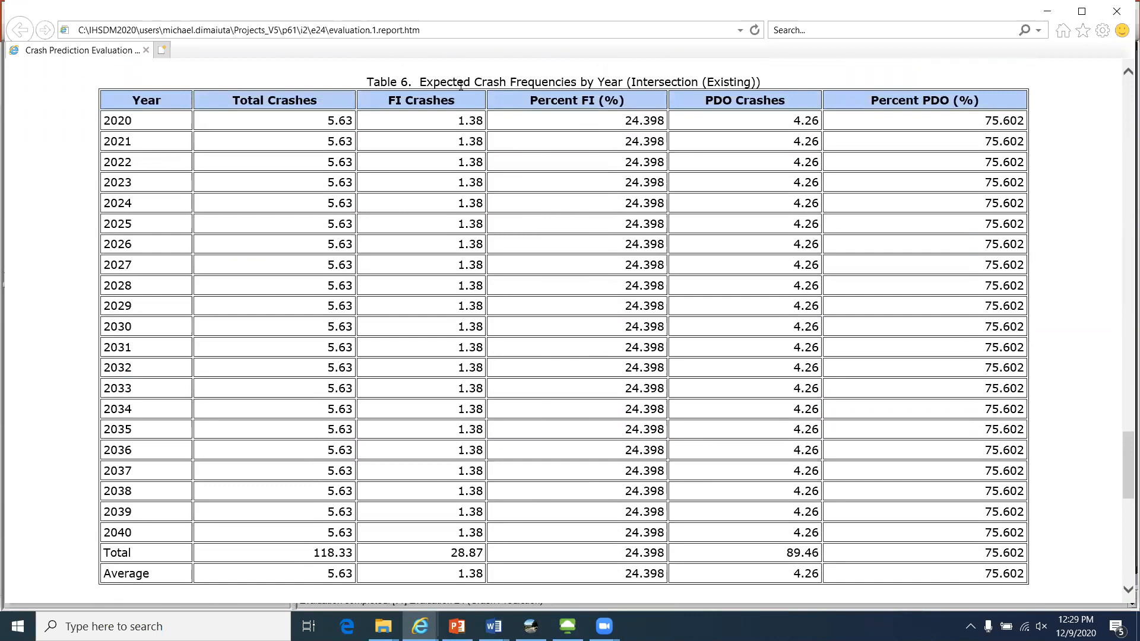
pyautogui.moveTo(419, 77); pyautogui.dragTo(478, 79)
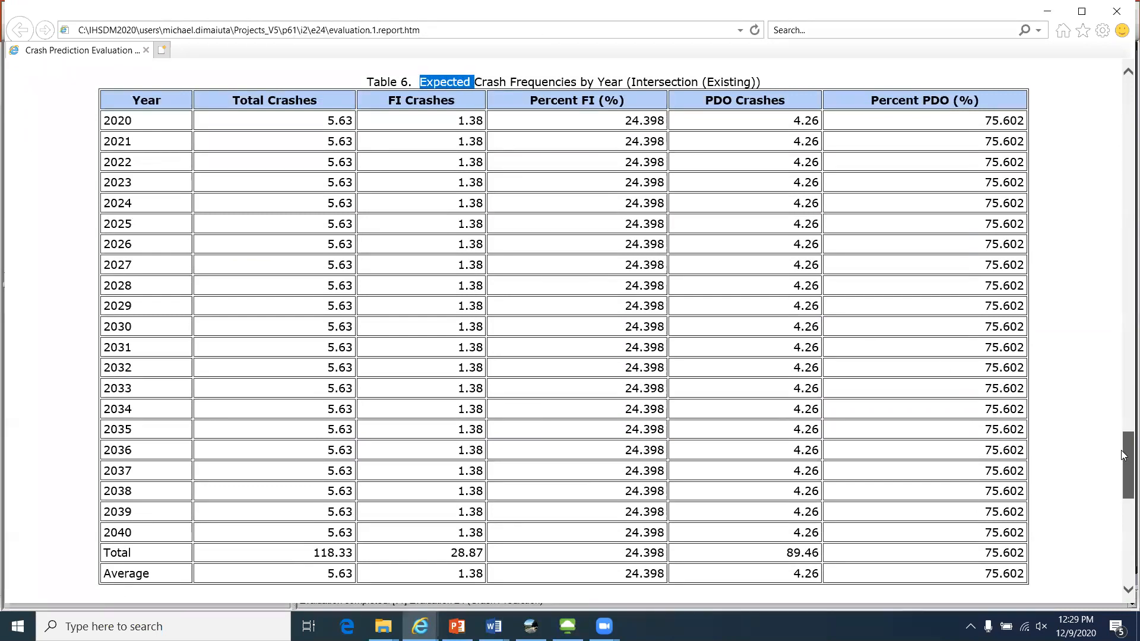
pyautogui.moveTo(1124, 456); pyautogui.dragTo(1126, 547)
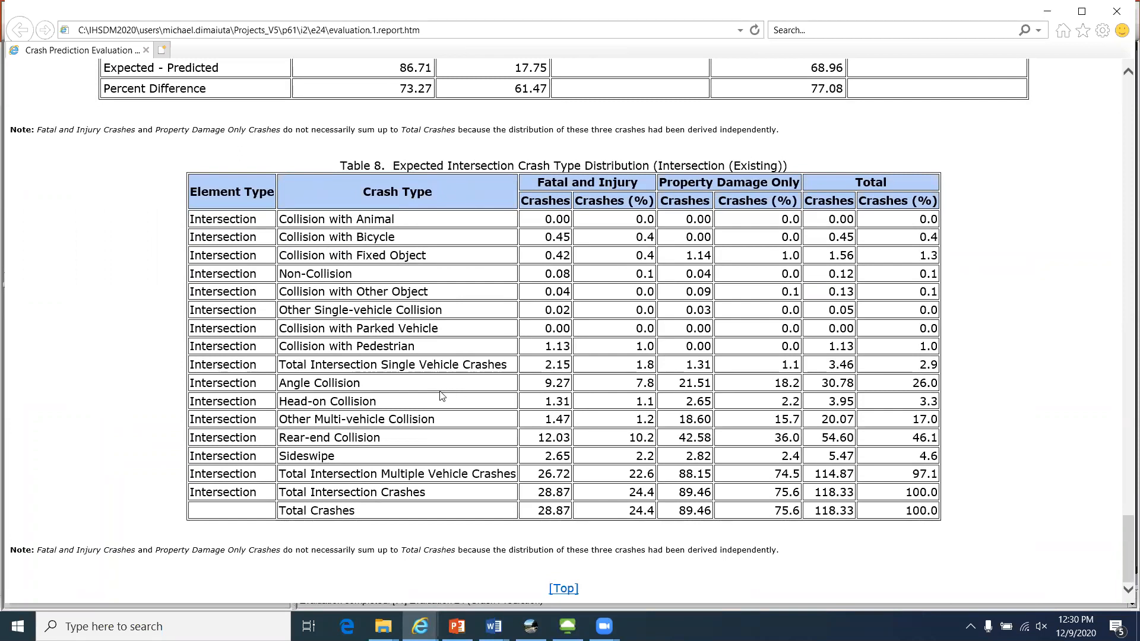
pyautogui.click(1117, 12)
pyautogui.click(979, 558)
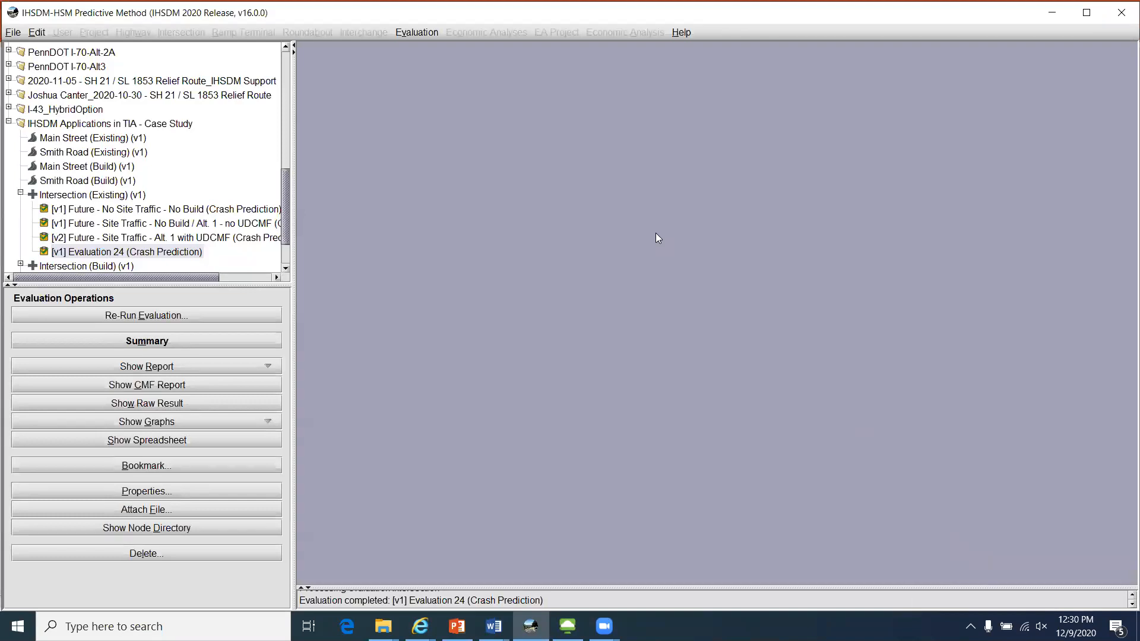
# Step: Open the default-format report of the Future - Site Traffic - No Build / Alt. 1 - no UDCMF evaluation, check its total expected crashes, and close it
pyautogui.click(144, 227)
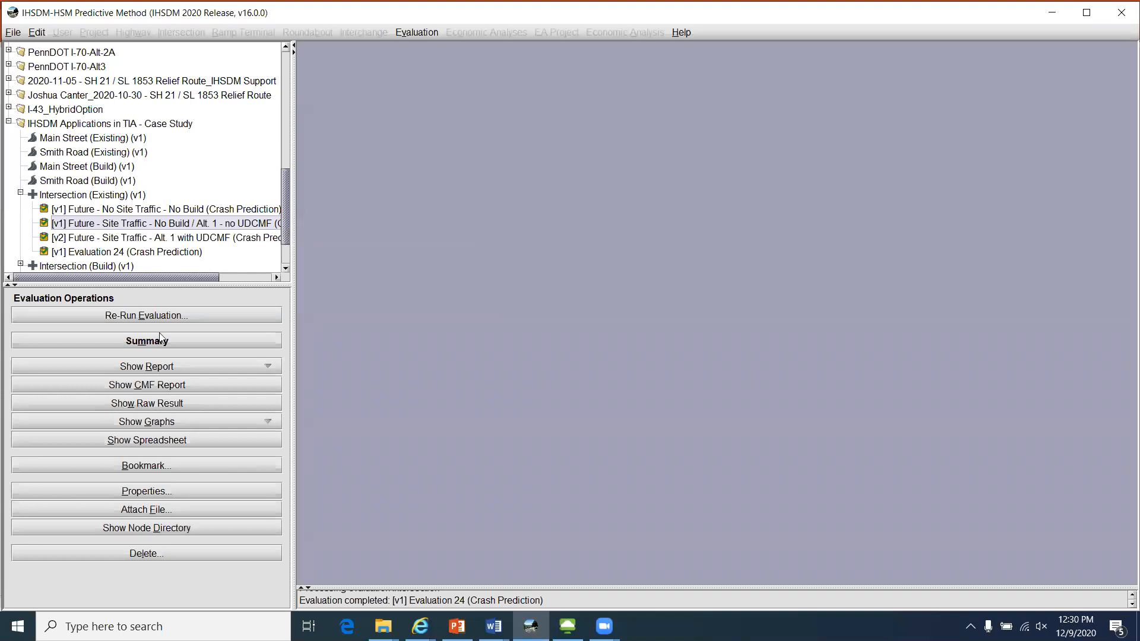
pyautogui.click(145, 368)
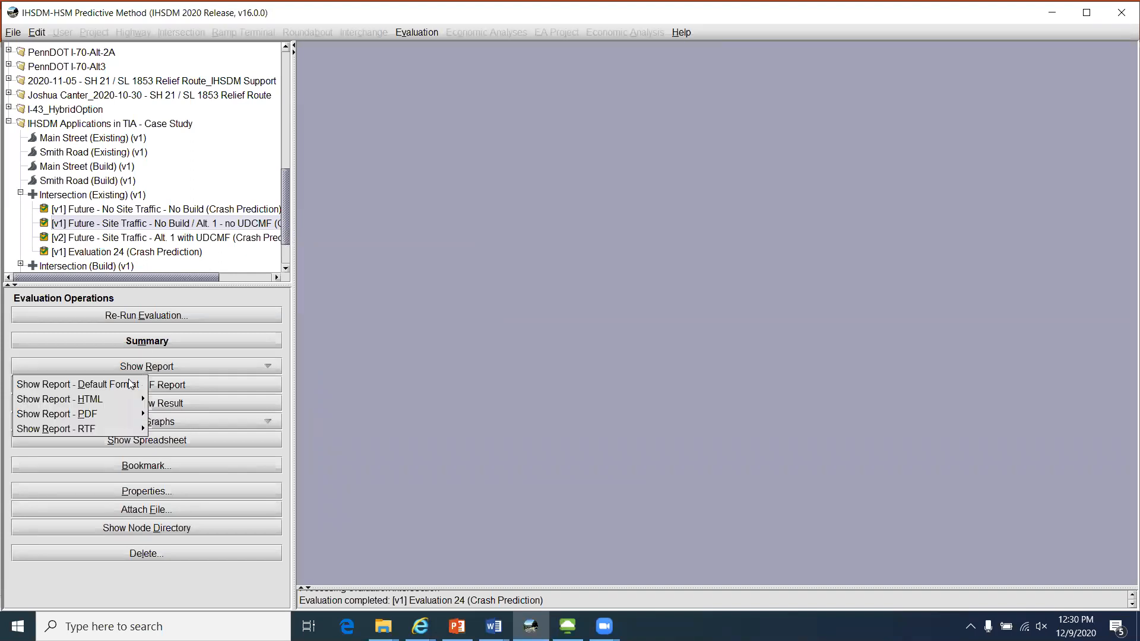
pyautogui.click(117, 389)
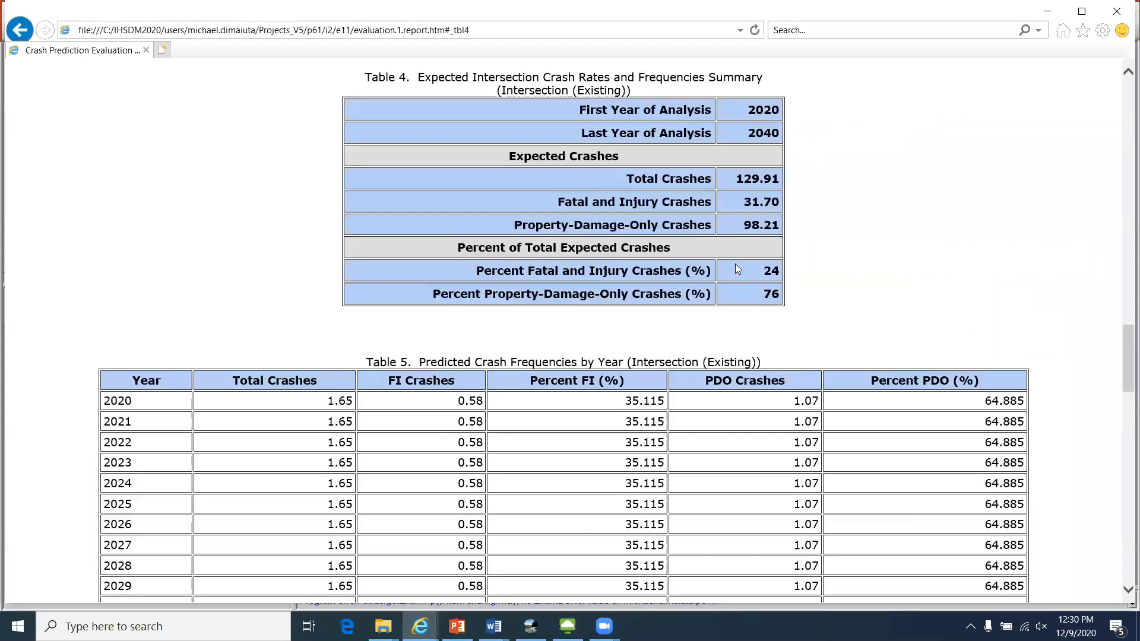
pyautogui.click(737, 267)
pyautogui.moveTo(736, 178); pyautogui.dragTo(779, 179)
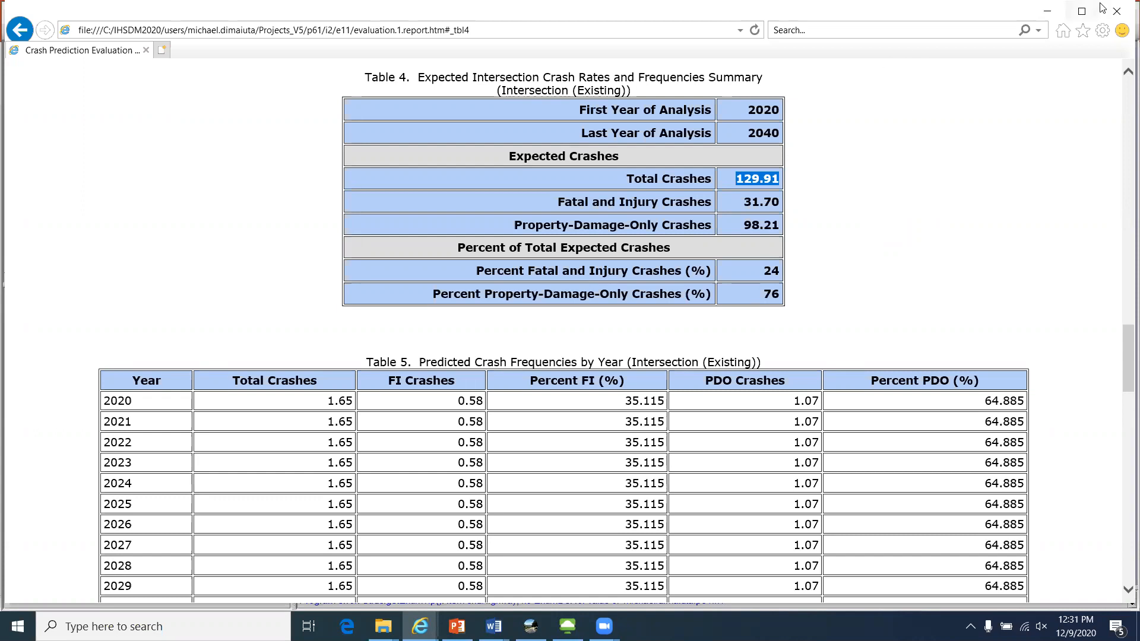
pyautogui.click(1118, 13)
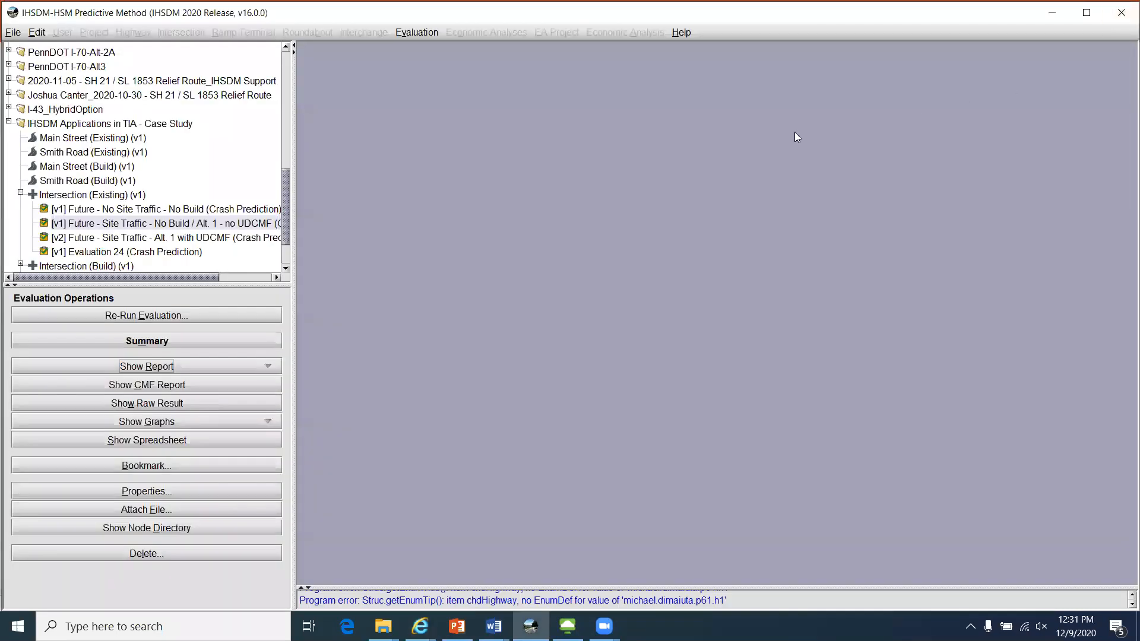
# Step: Select the Future - Site Traffic - Alt. 1 with UDCMF evaluation, and switch to the CMF Clearinghouse home page in Internet Explorer
pyautogui.click(203, 240)
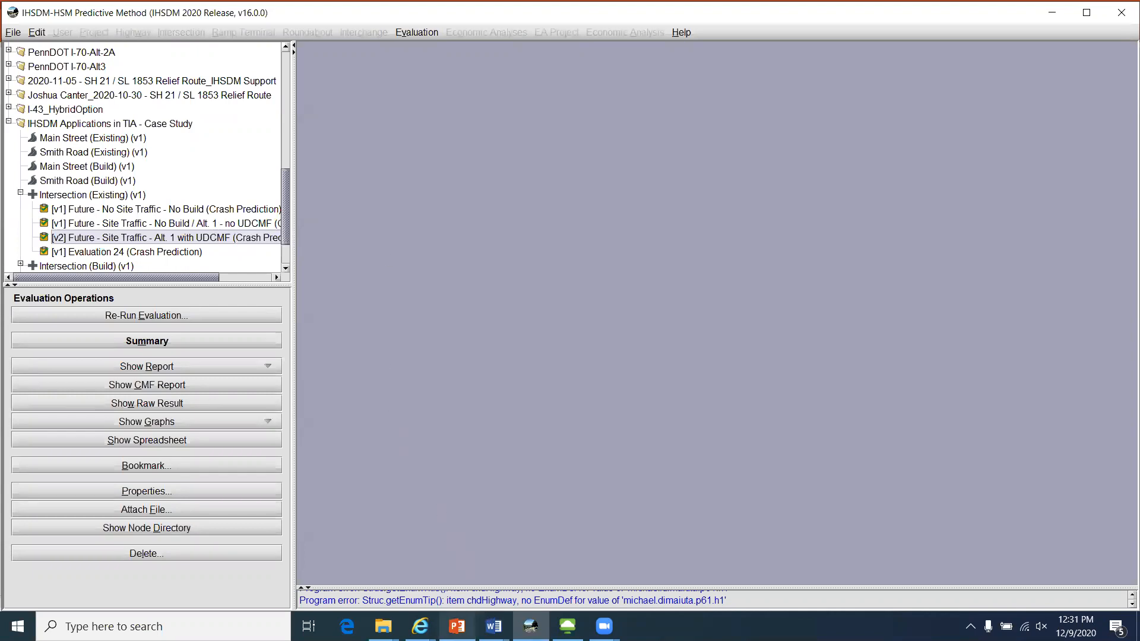
pyautogui.click(419, 626)
pyautogui.click(282, 569)
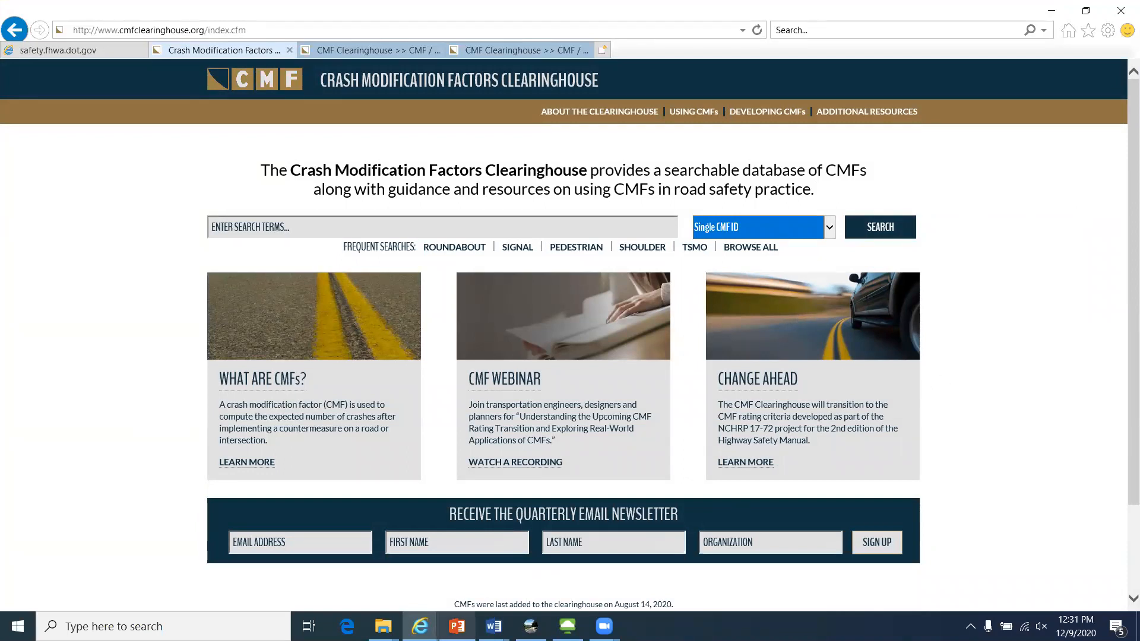
pyautogui.moveTo(456, 626)
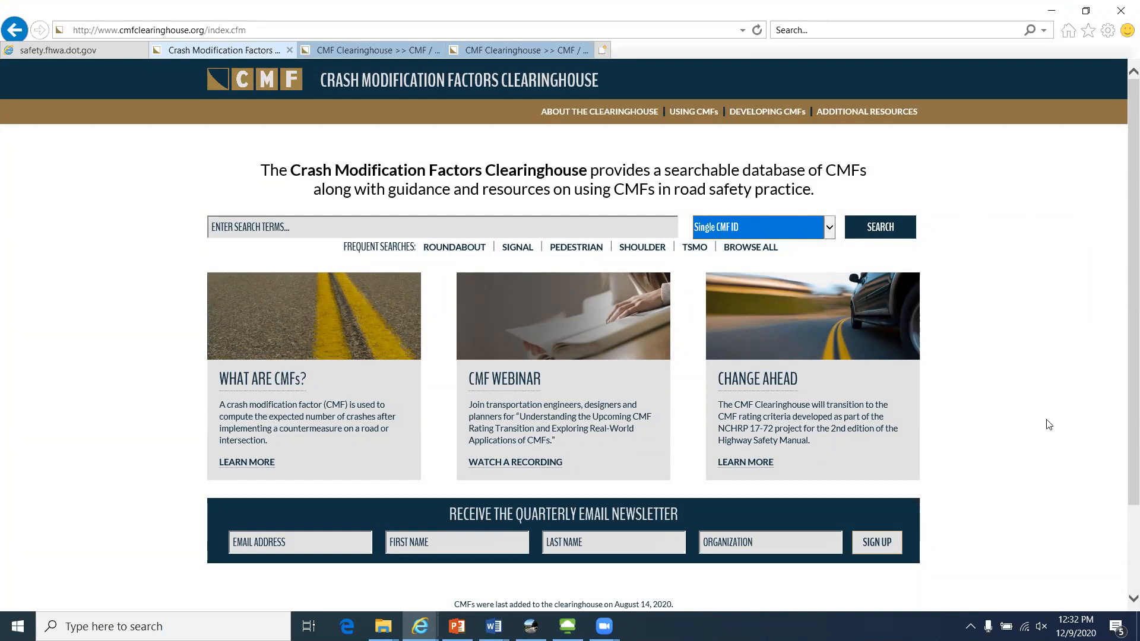
# Step: Look up the CMF details for Install Pedestrian Countdown Timer (CMF ID 8790) and check its crash modification factor value
pyautogui.click(359, 49)
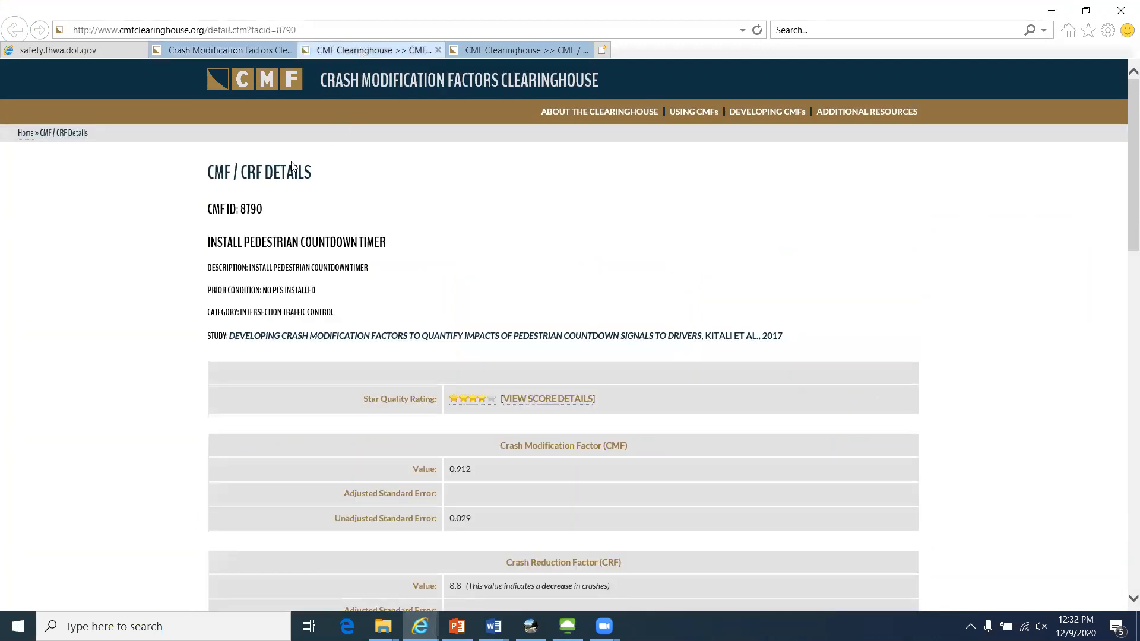
pyautogui.moveTo(208, 242); pyautogui.dragTo(386, 243)
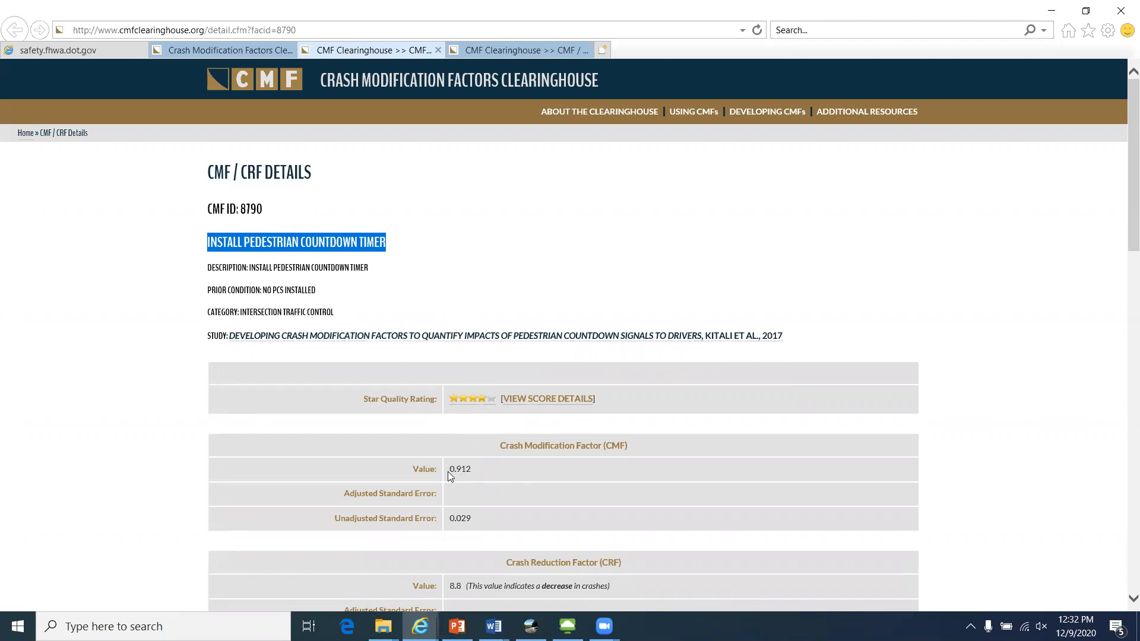
pyautogui.moveTo(448, 472); pyautogui.dragTo(474, 469)
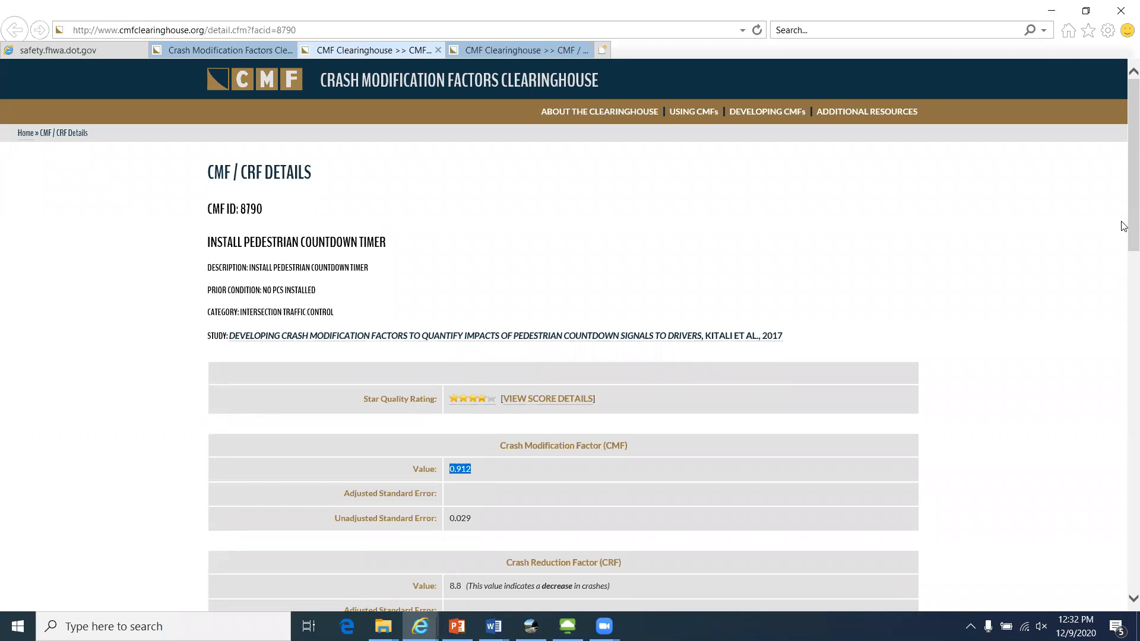
# Step: Examine the applicability of CMF ID 8790: crash type, crash severity, number of lanes, speed limit and major road traffic volume
pyautogui.moveTo(1130, 229); pyautogui.dragTo(1120, 373)
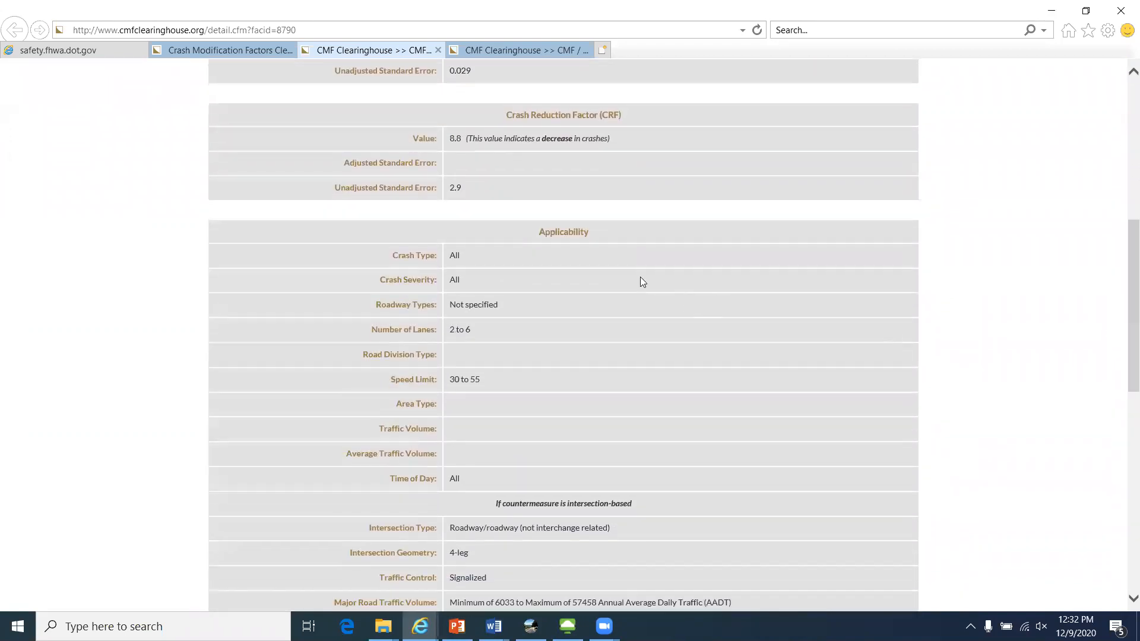
pyautogui.doubleClick(454, 256)
pyautogui.doubleClick(454, 279)
pyautogui.moveTo(450, 329); pyautogui.dragTo(472, 339)
pyautogui.moveTo(451, 380); pyautogui.dragTo(480, 388)
pyautogui.moveTo(449, 603); pyautogui.dragTo(719, 560)
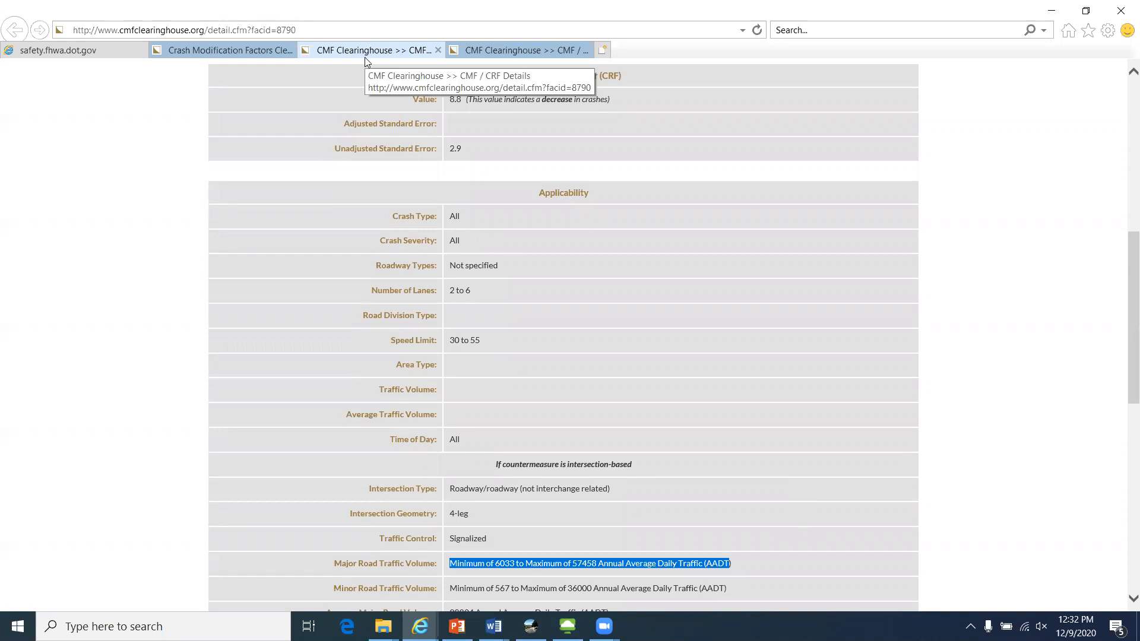
# Step: Check the CMF value for Add 3-Inch Yellow Retroreflective Sheeting to Signal Backplates (CMF ID 1410), and switch back to IHSDM
pyautogui.click(495, 52)
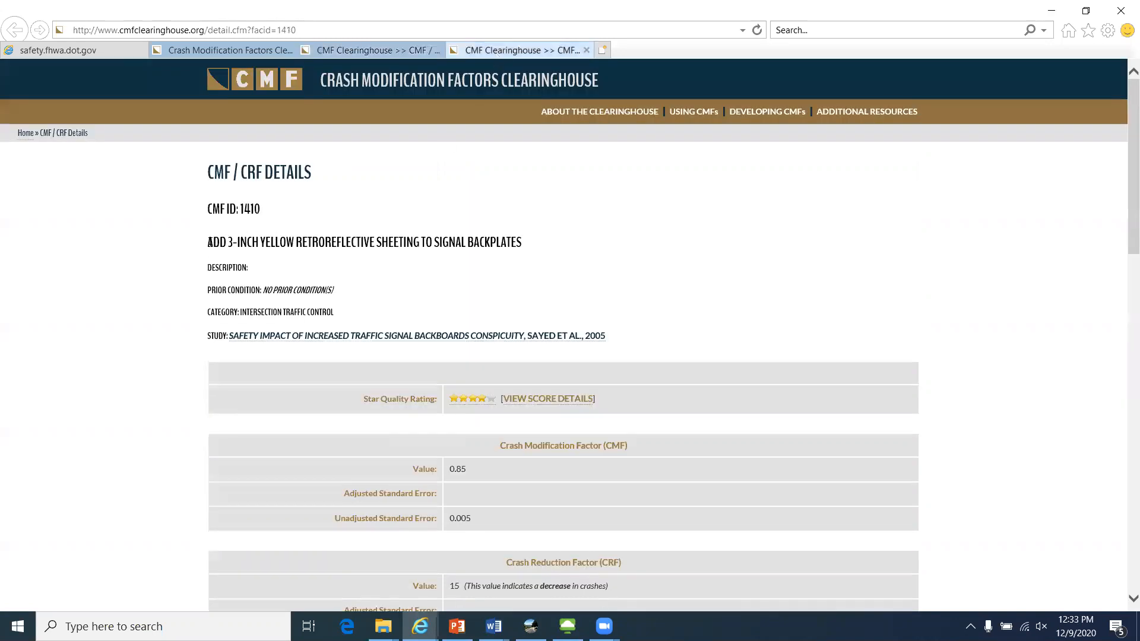
pyautogui.moveTo(207, 242); pyautogui.dragTo(320, 234)
pyautogui.moveTo(395, 240); pyautogui.dragTo(482, 246)
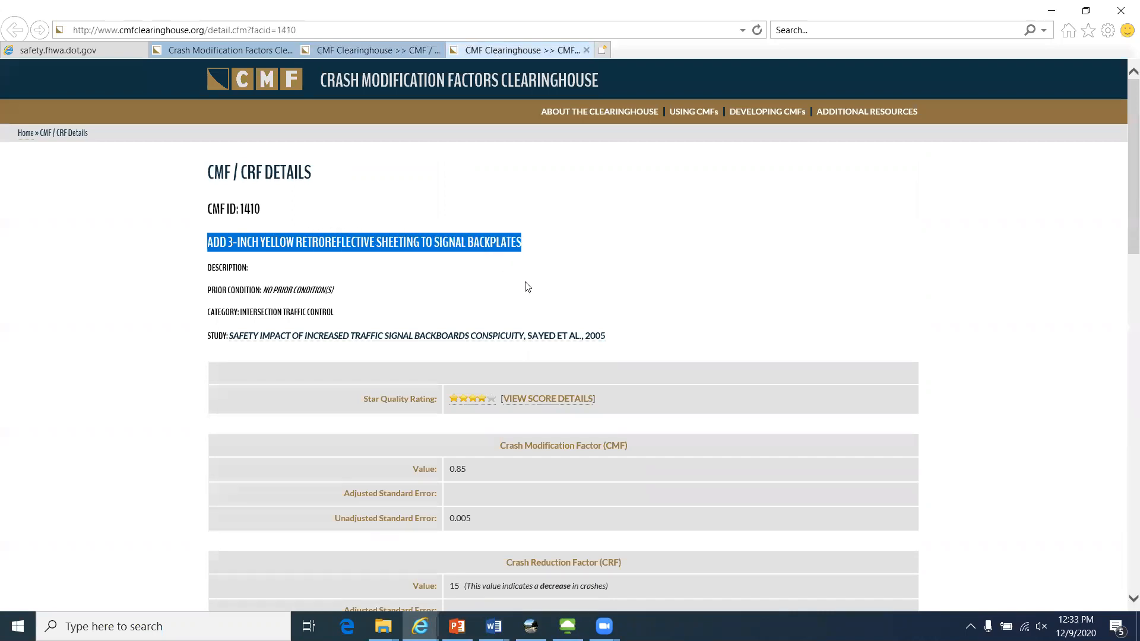
pyautogui.moveTo(449, 468); pyautogui.dragTo(469, 473)
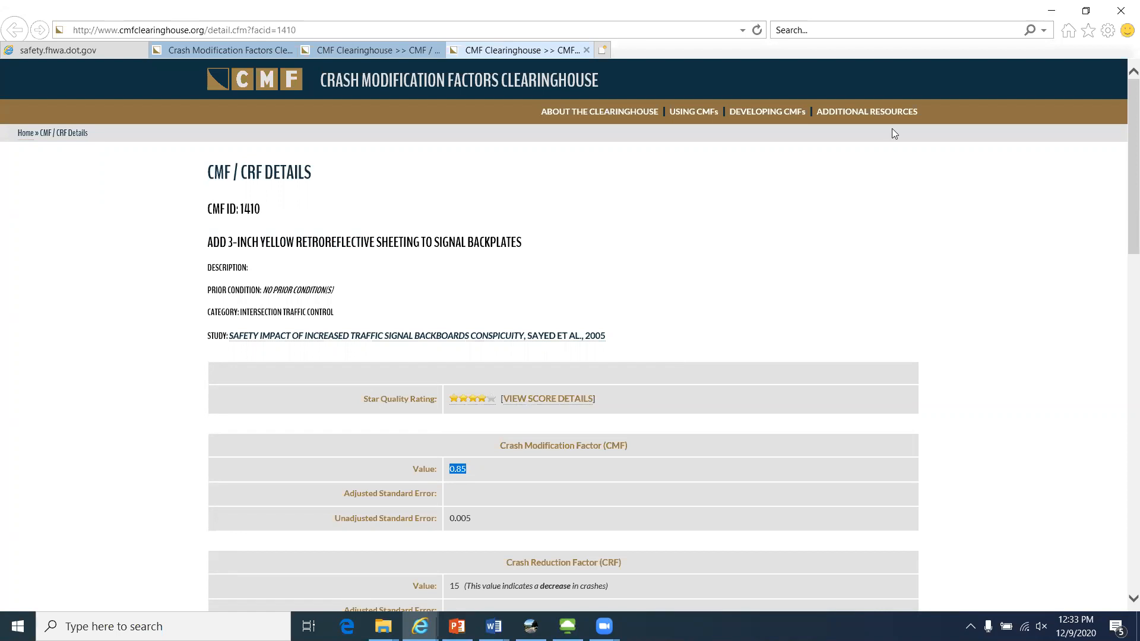
pyautogui.click(1053, 12)
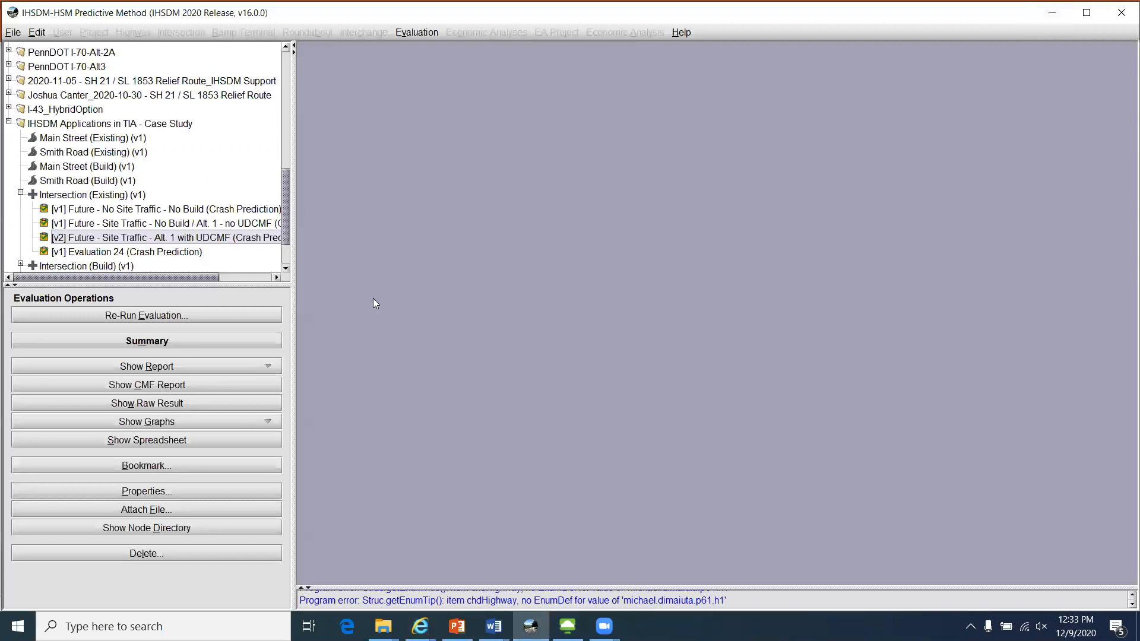
# Step: Make version 2, saved from the highway data editor, the current version of Intersection (Existing)
pyautogui.click(83, 197)
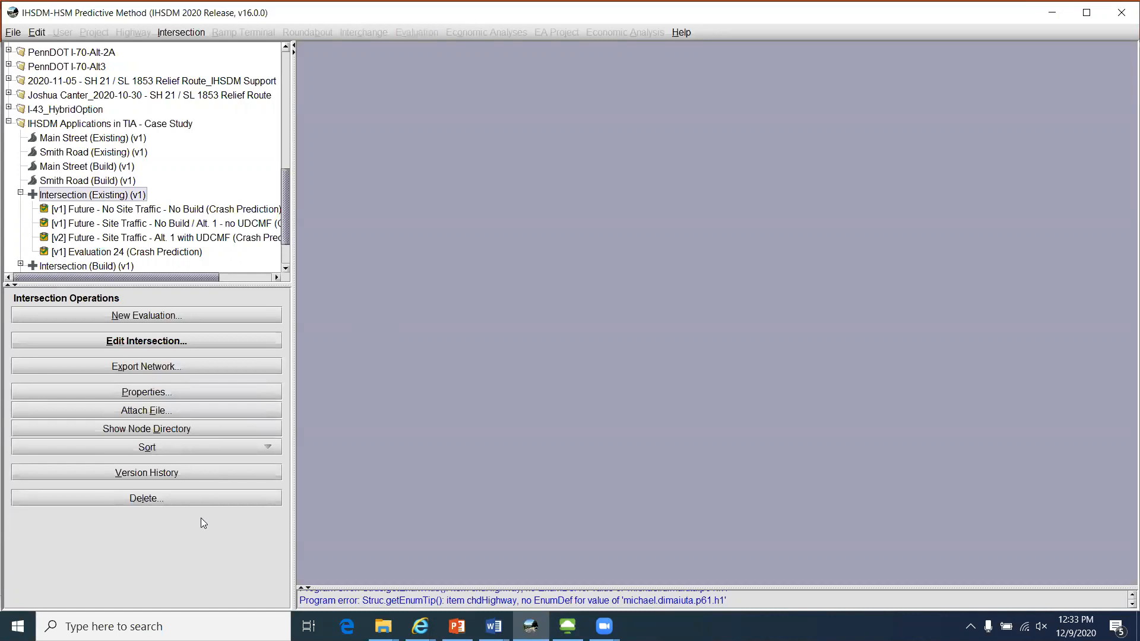
pyautogui.click(188, 470)
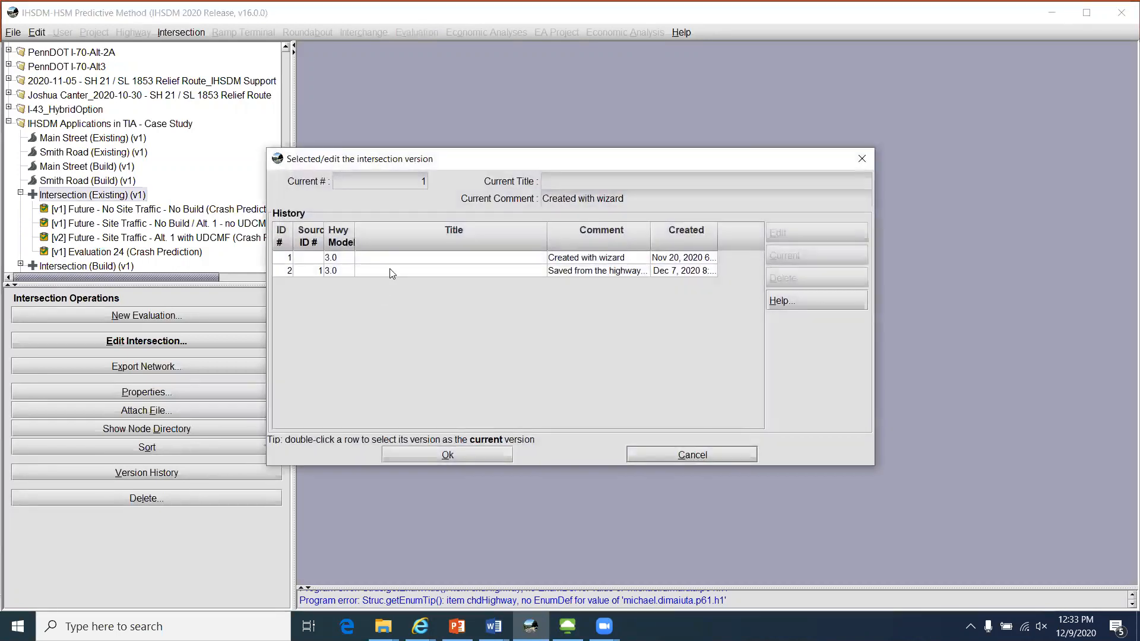
pyautogui.doubleClick(389, 269)
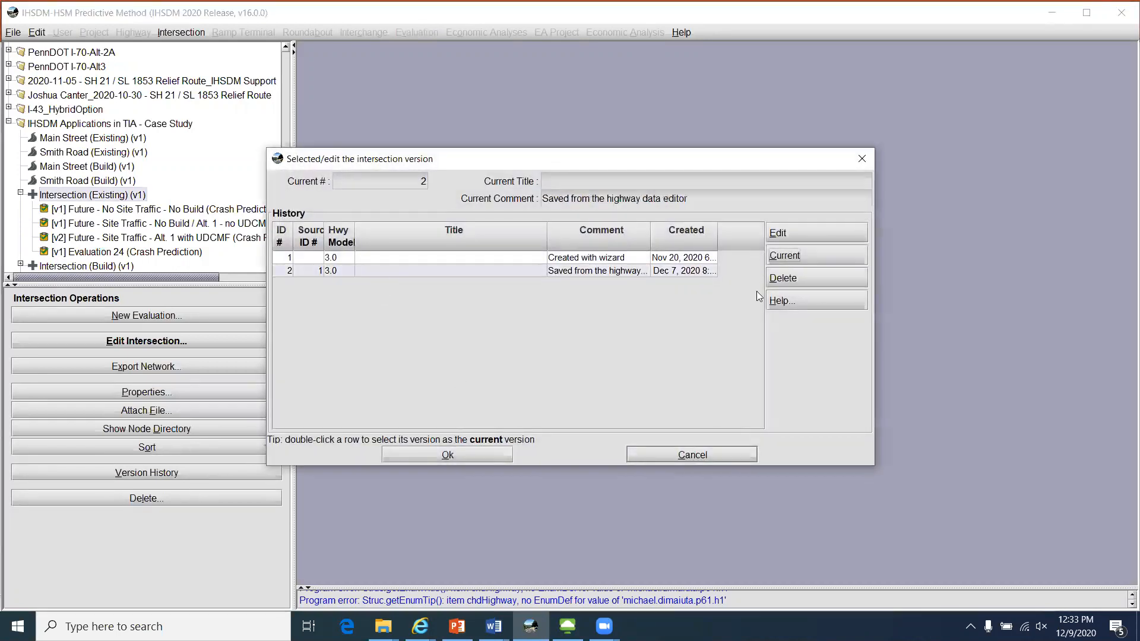
pyautogui.click(454, 452)
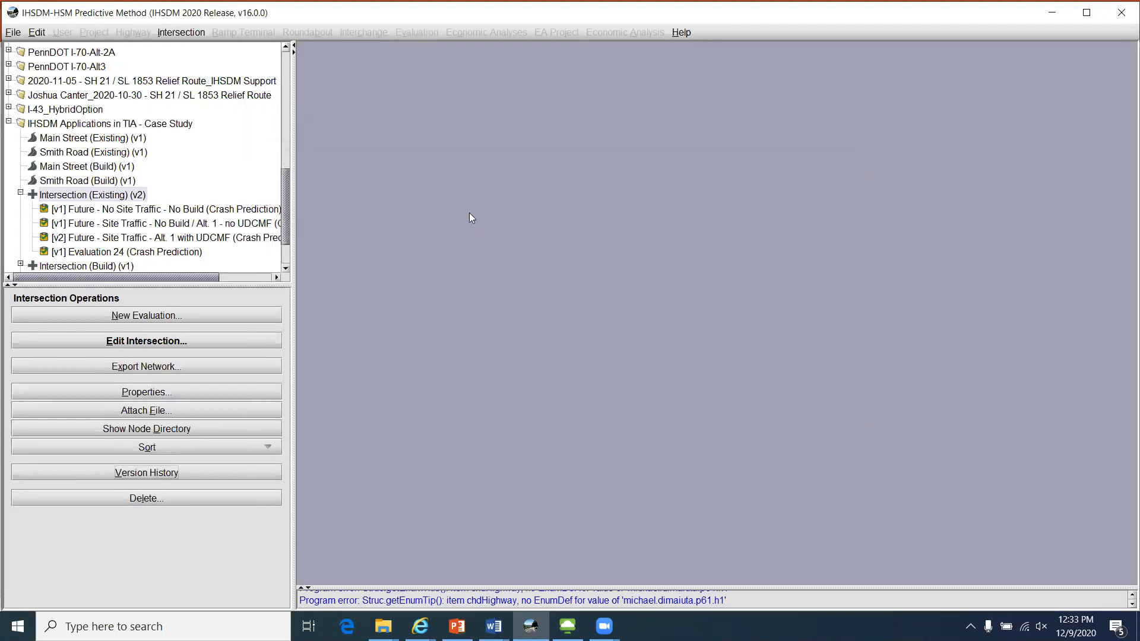
# Step: Open the Composite UDCMF entry in the user-defined CMF data of Intersection (Existing), and enlarge its dialog to show the full description
pyautogui.click(198, 340)
pyautogui.click(393, 220)
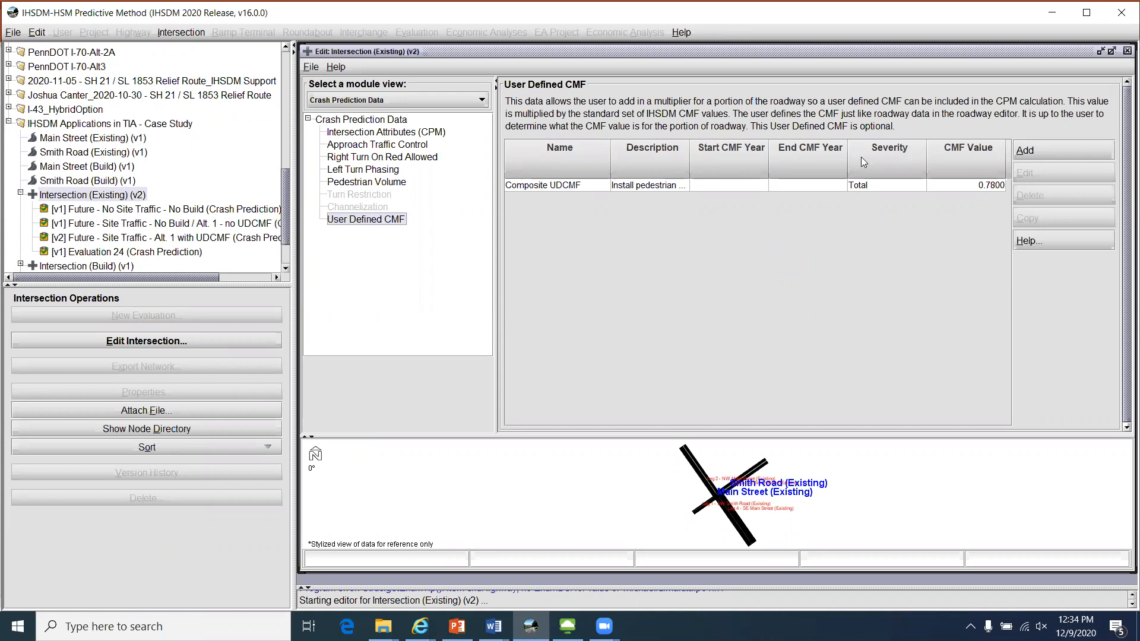
pyautogui.click(819, 186)
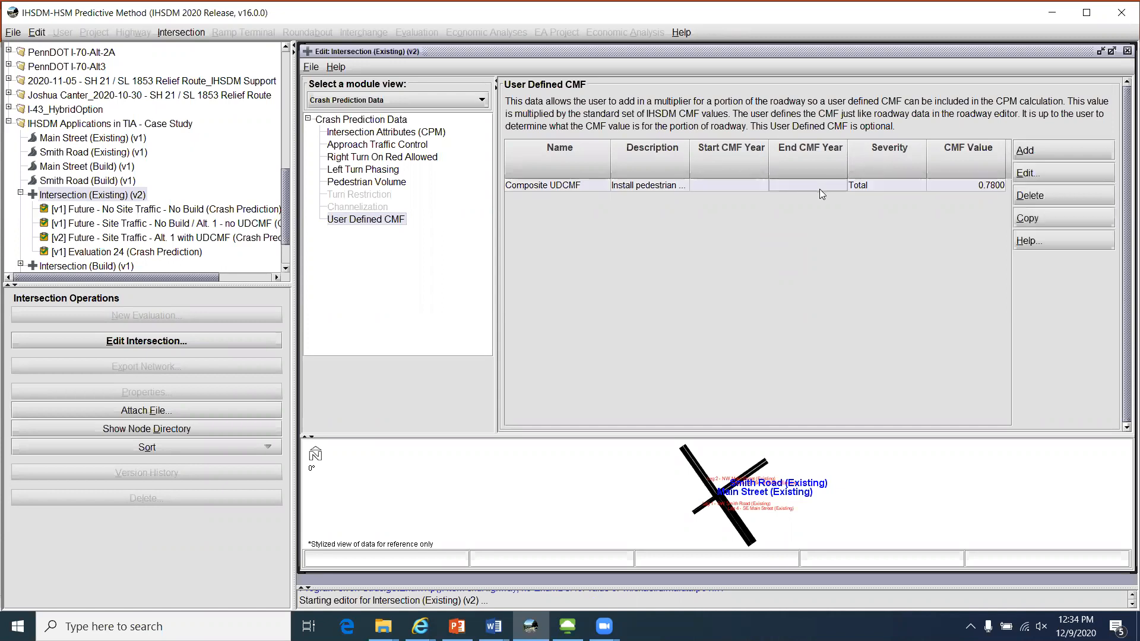
pyautogui.click(1044, 174)
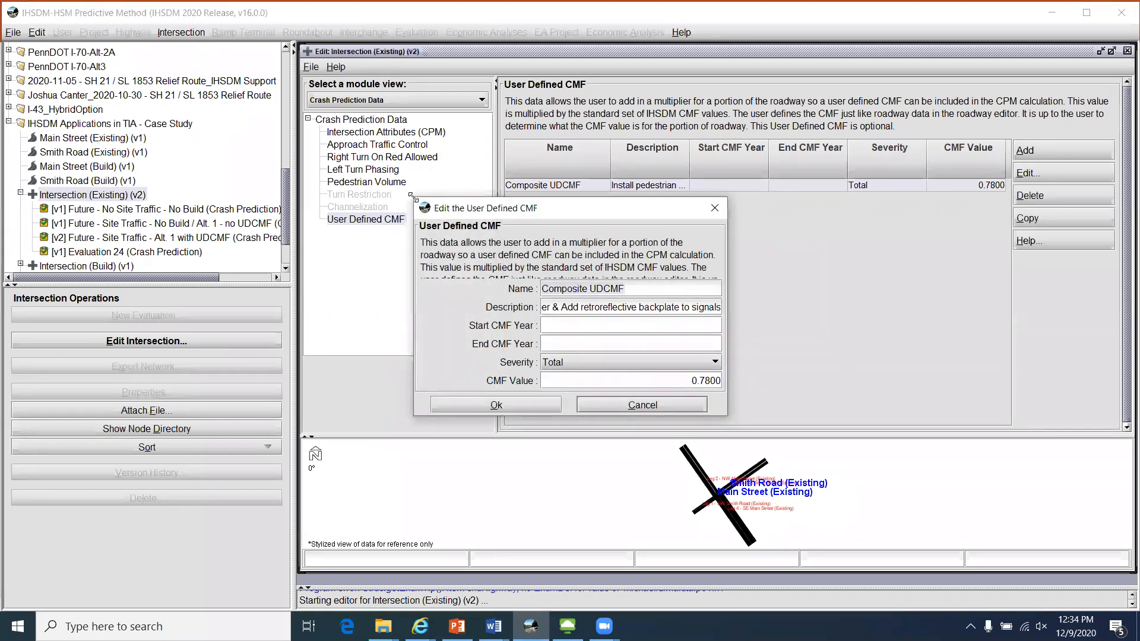
pyautogui.moveTo(411, 195); pyautogui.dragTo(127, 73)
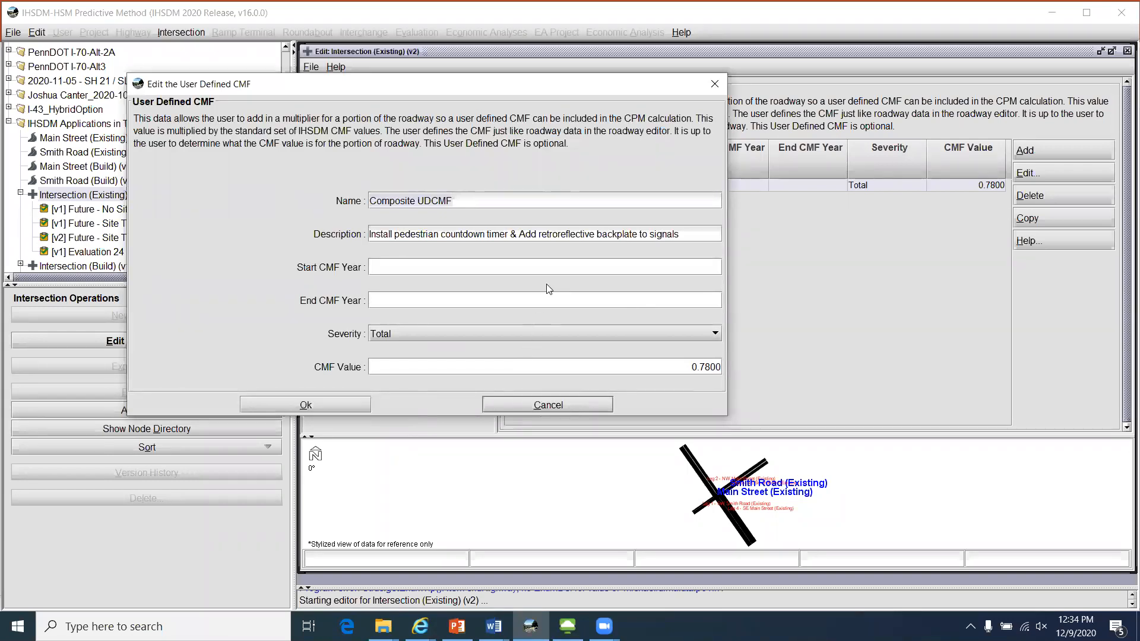
# Step: Review the Composite UDCMF's start and end years, severity options and CMF value, and close the intersection editor without saving
pyautogui.click(554, 269)
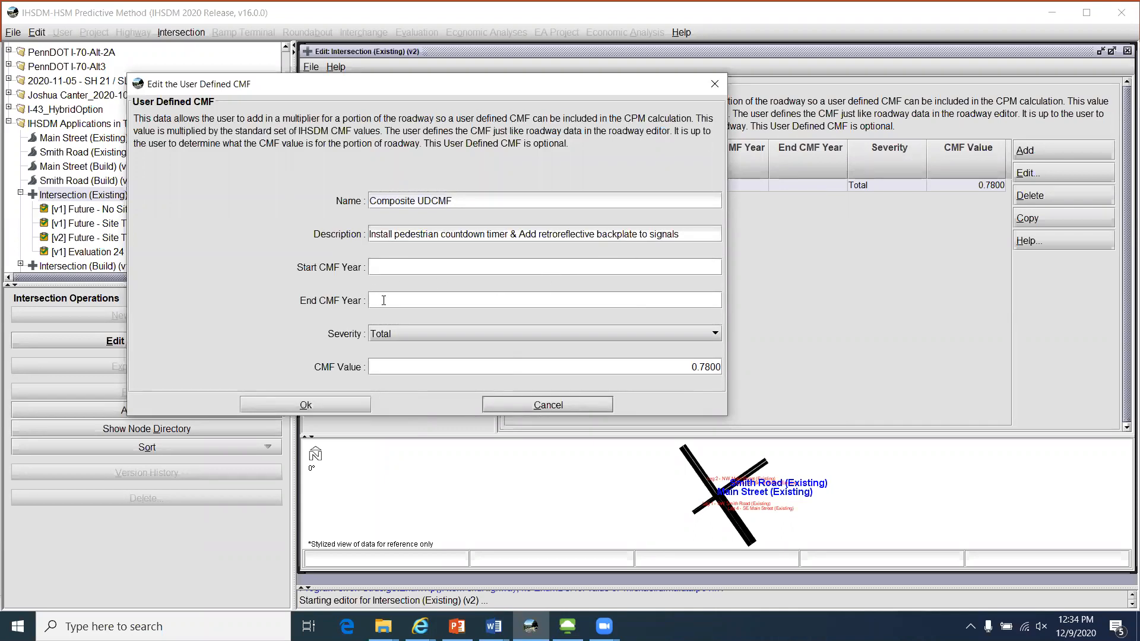
pyautogui.click(410, 334)
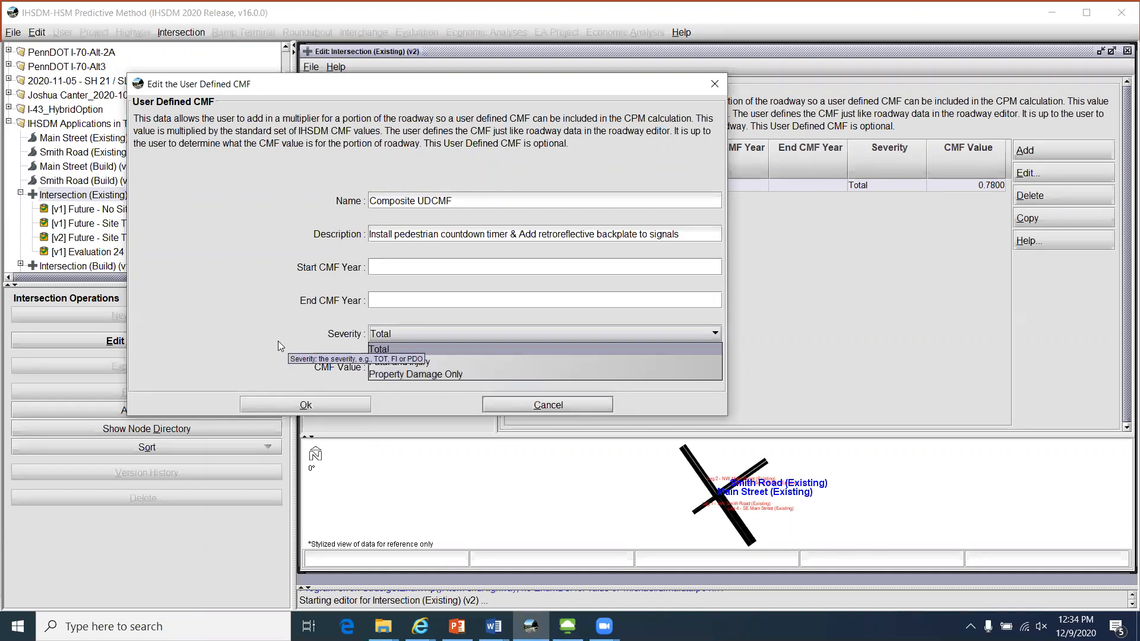
pyautogui.click(365, 349)
pyautogui.click(624, 370)
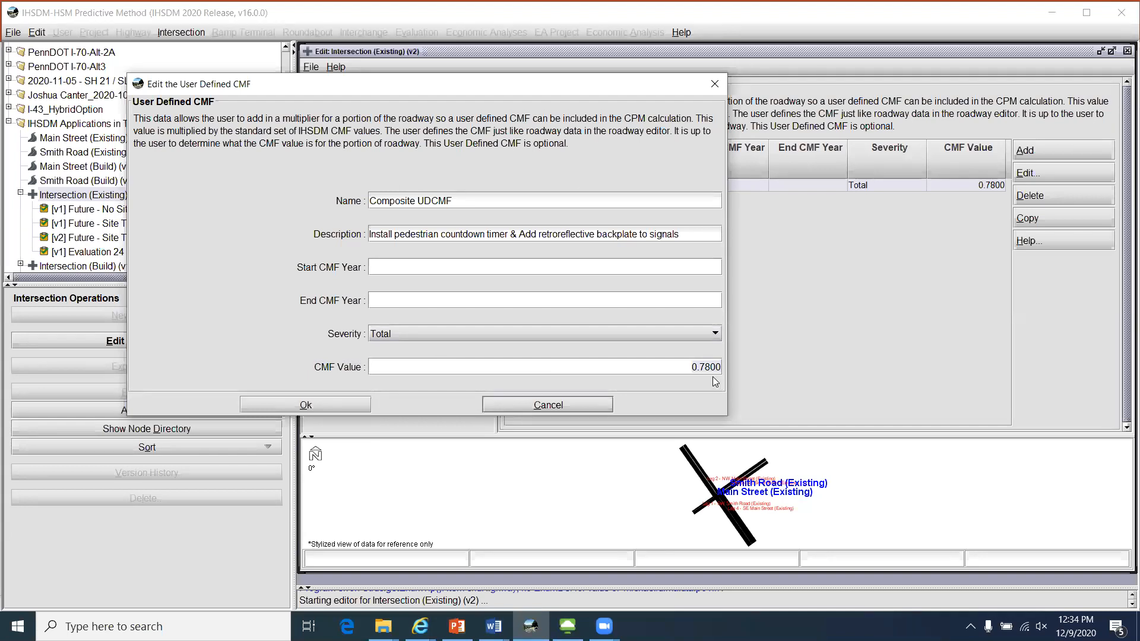
pyautogui.click(342, 404)
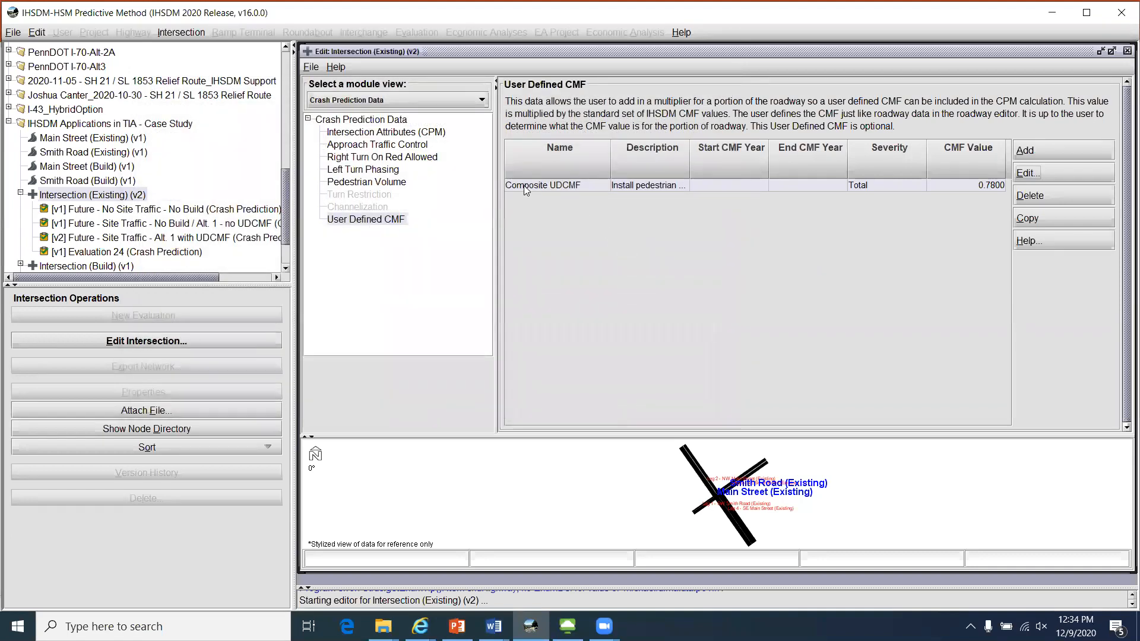
pyautogui.click(311, 67)
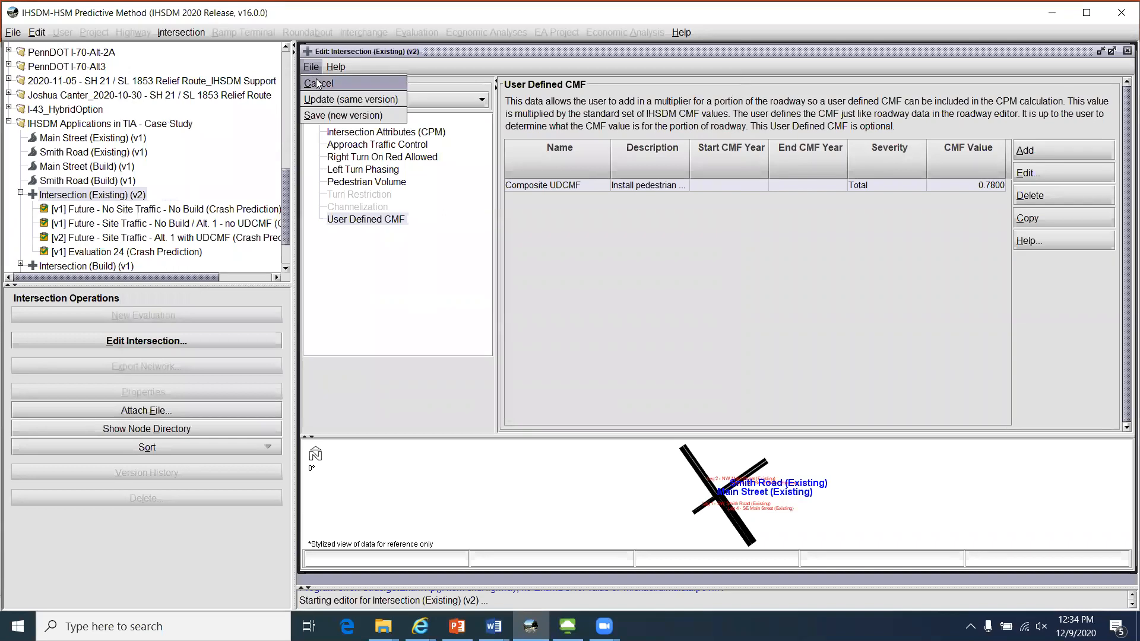
pyautogui.click(317, 83)
pyautogui.click(468, 354)
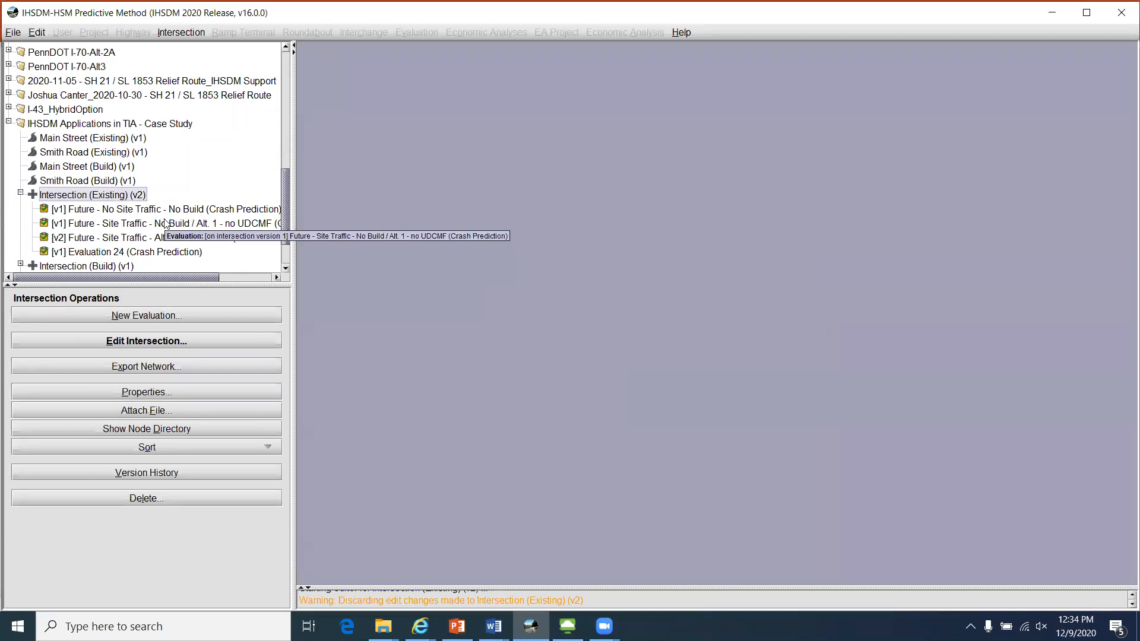
# Step: Open the default-format report of the Future - Site Traffic - Alt. 1 with UDCMF evaluation, check its total expected crashes, and close it
pyautogui.click(136, 240)
pyautogui.click(145, 361)
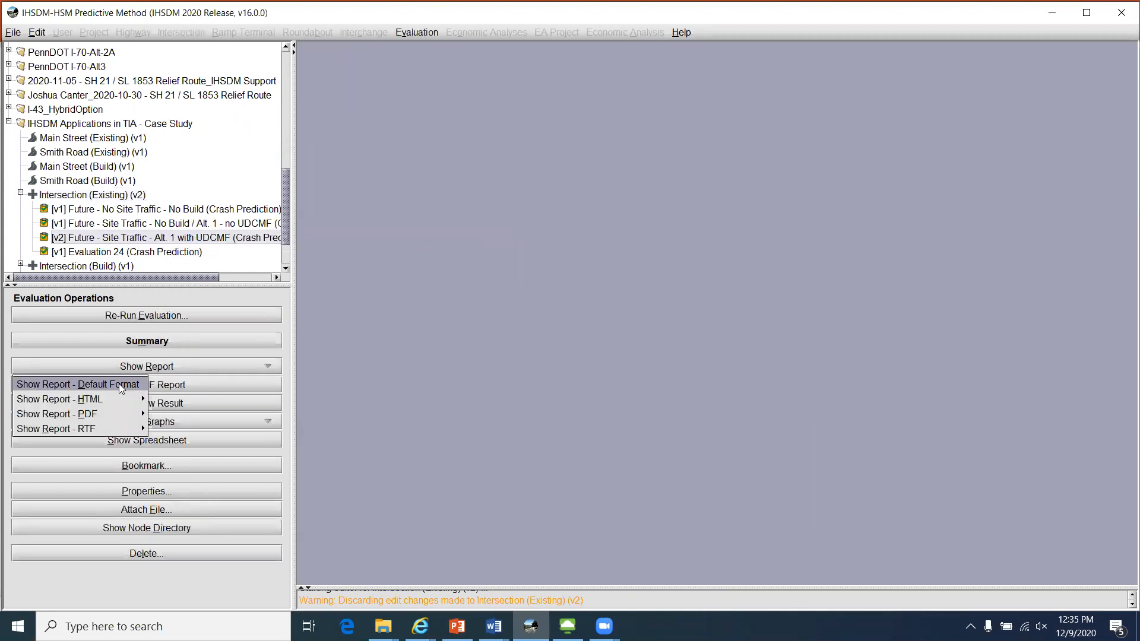
pyautogui.click(118, 383)
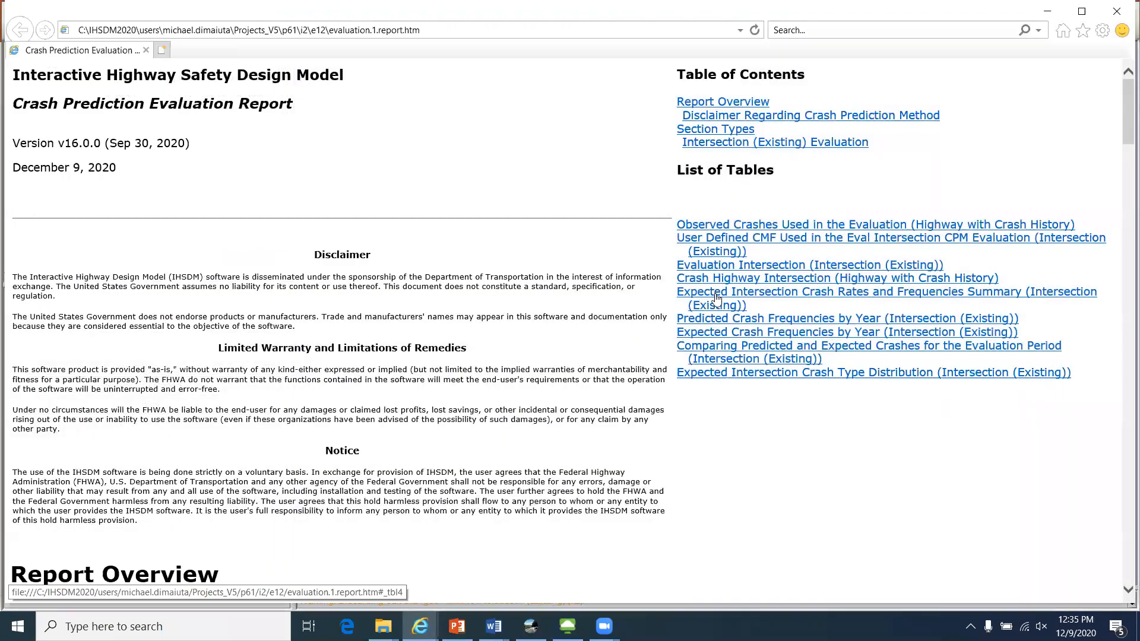
pyautogui.click(717, 298)
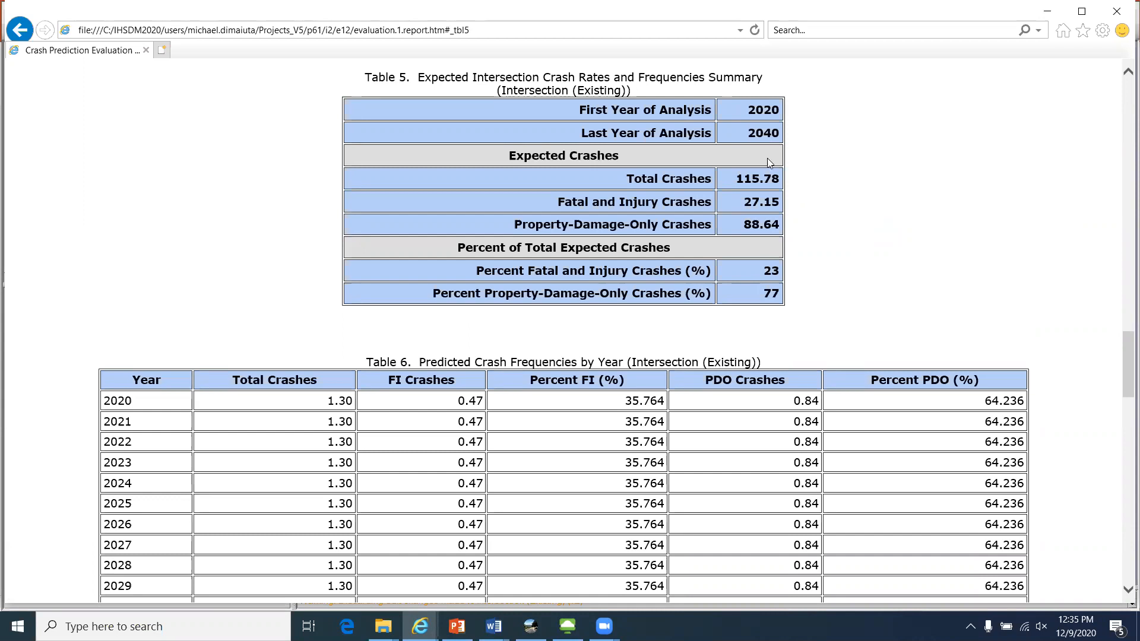
pyautogui.doubleClick(753, 177)
pyautogui.click(1118, 15)
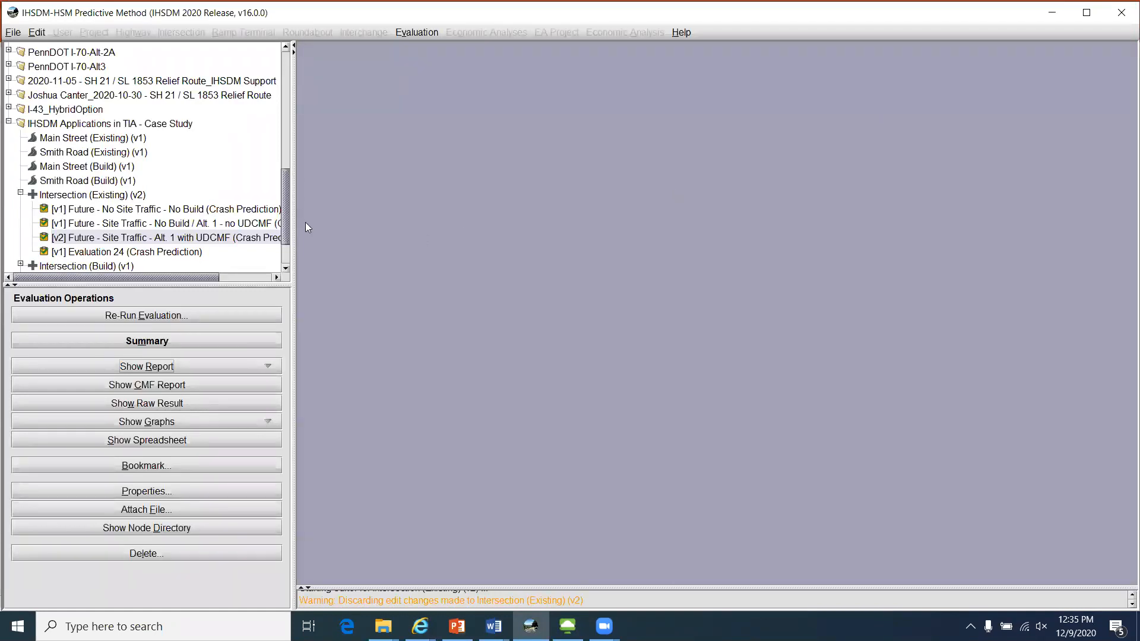
# Step: Expand Intersection (Build) in the case study project and look over its Alt. 2 evaluations
pyautogui.scroll(-1, 285, 221)
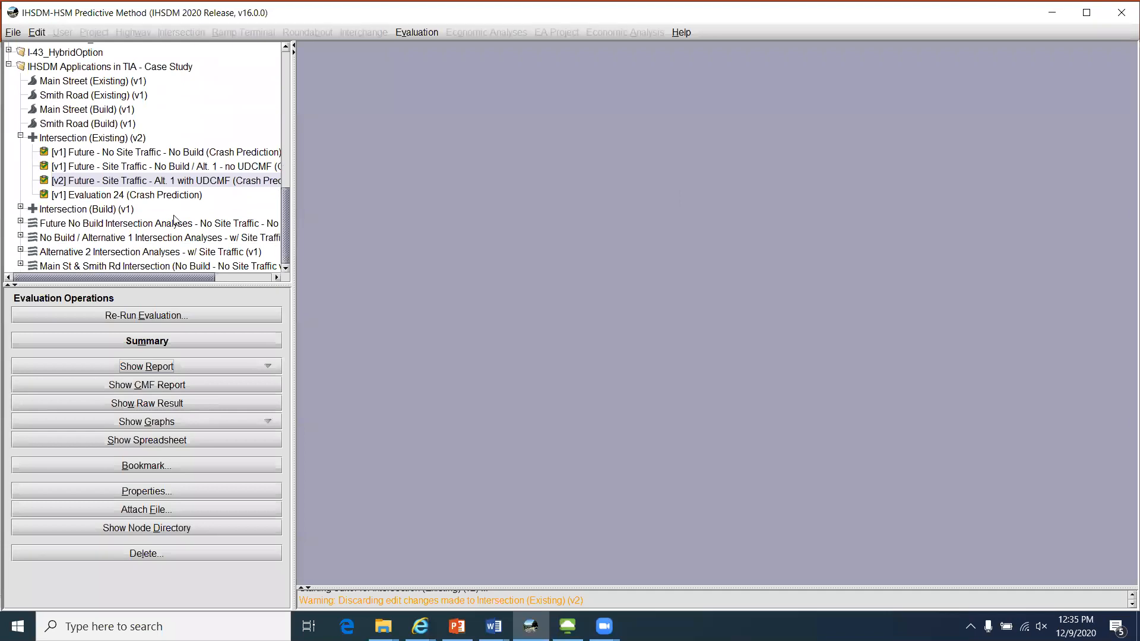
pyautogui.click(20, 207)
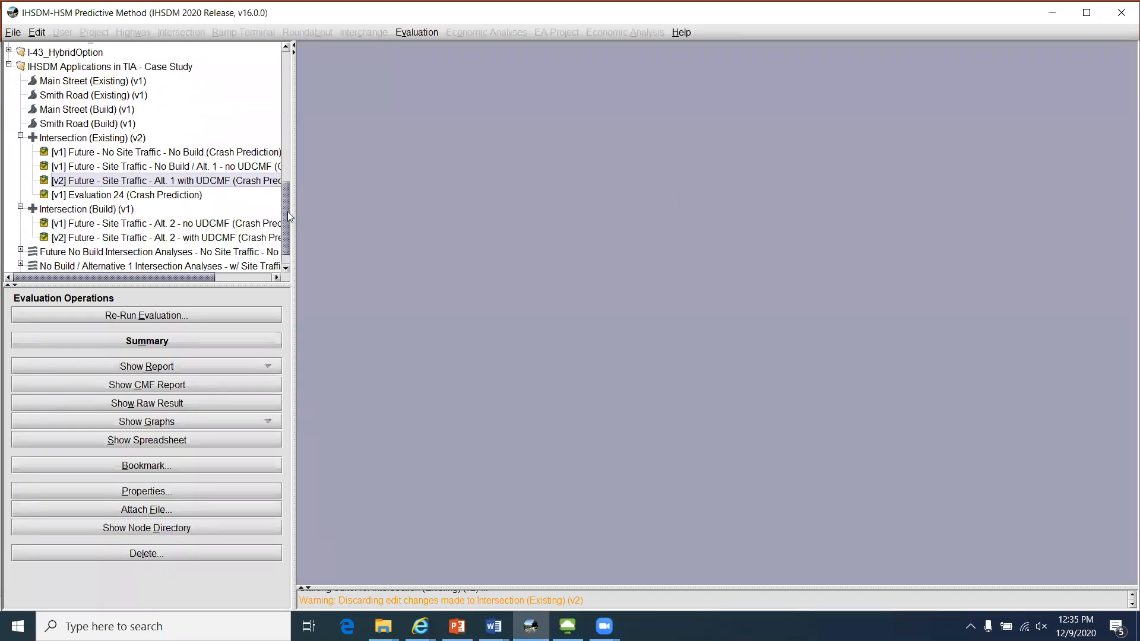
pyautogui.scroll(-1, 286, 220)
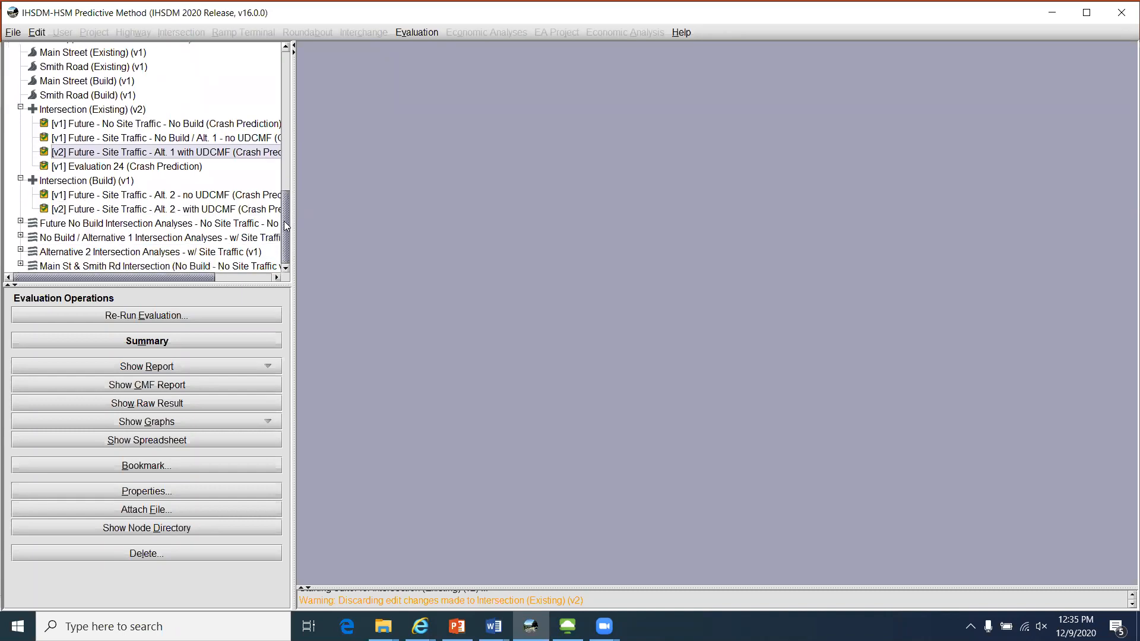
pyautogui.scroll(2, 286, 226)
pyautogui.scroll(-1, 288, 220)
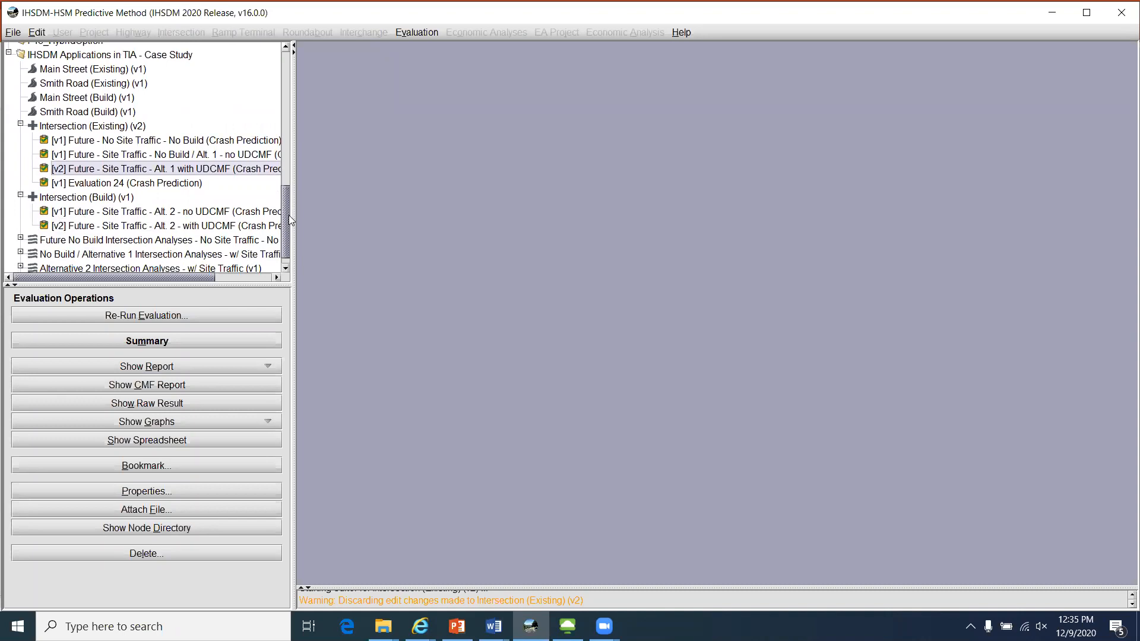
# Step: View the plan of the Main Street (Build) highway, zoom in on its intersection with Smith Road, and close the viewer
pyautogui.click(102, 72)
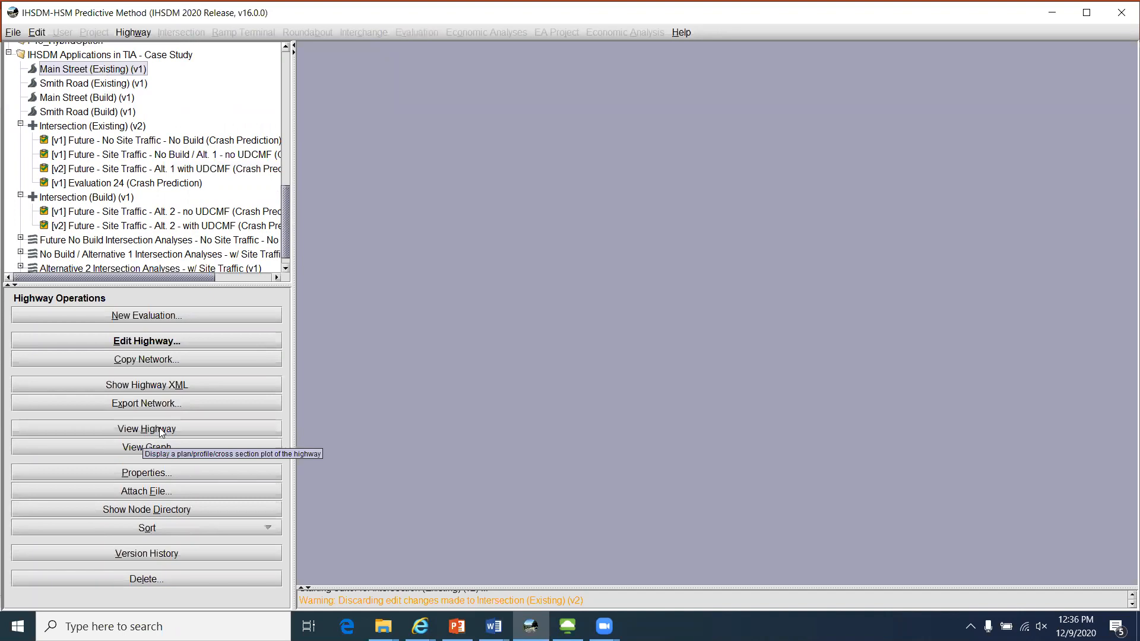
pyautogui.click(83, 98)
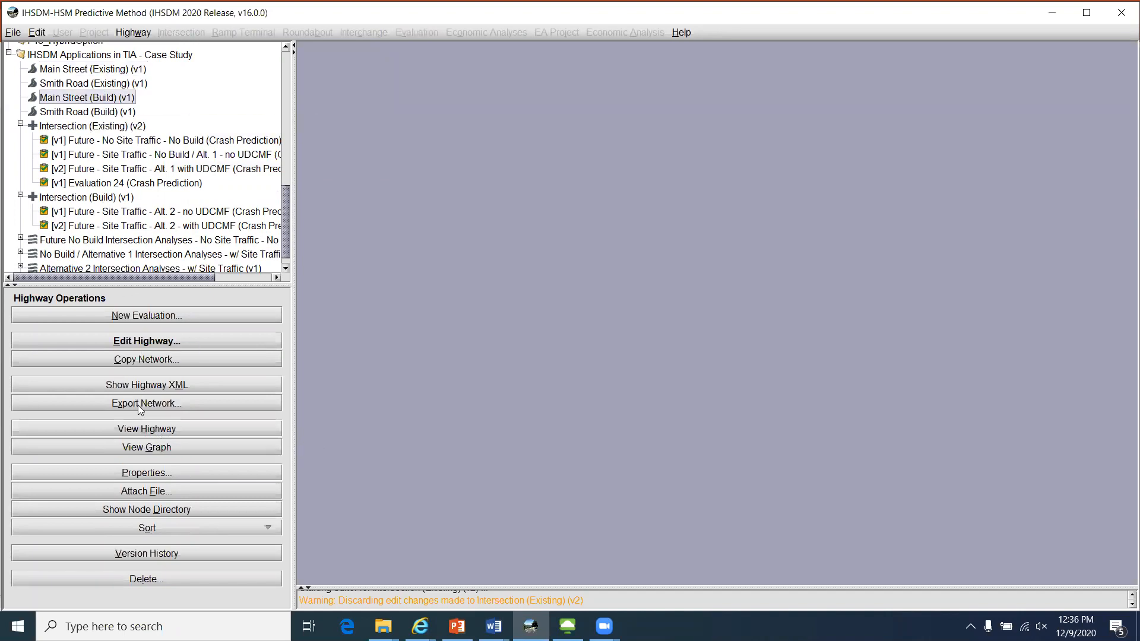
pyautogui.click(166, 423)
pyautogui.moveTo(620, 292); pyautogui.dragTo(763, 381)
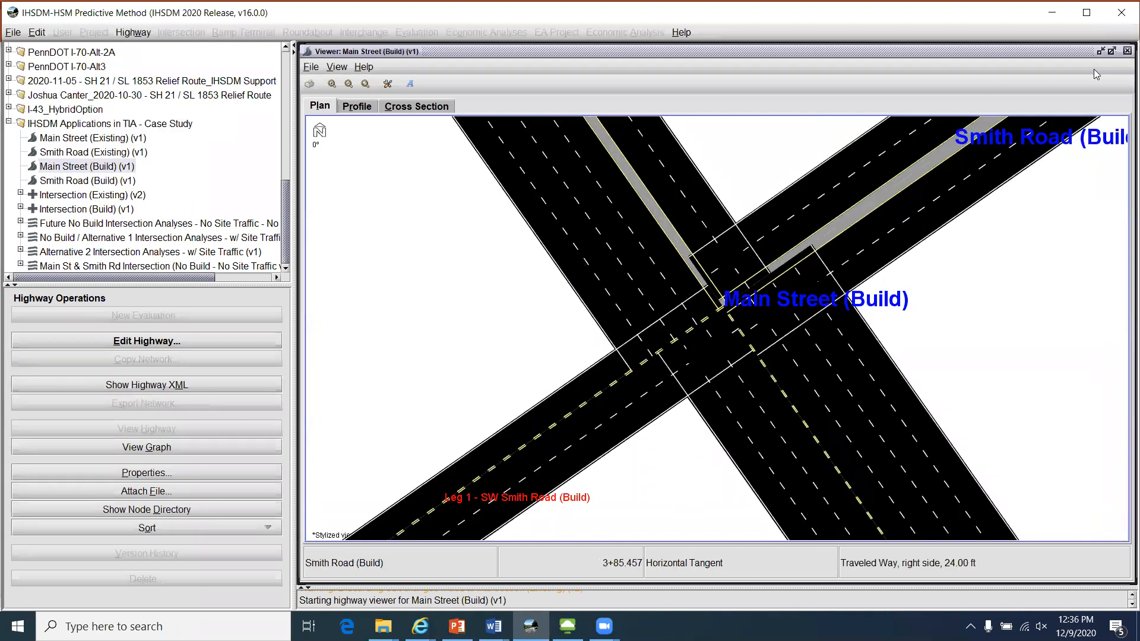
pyautogui.click(1126, 51)
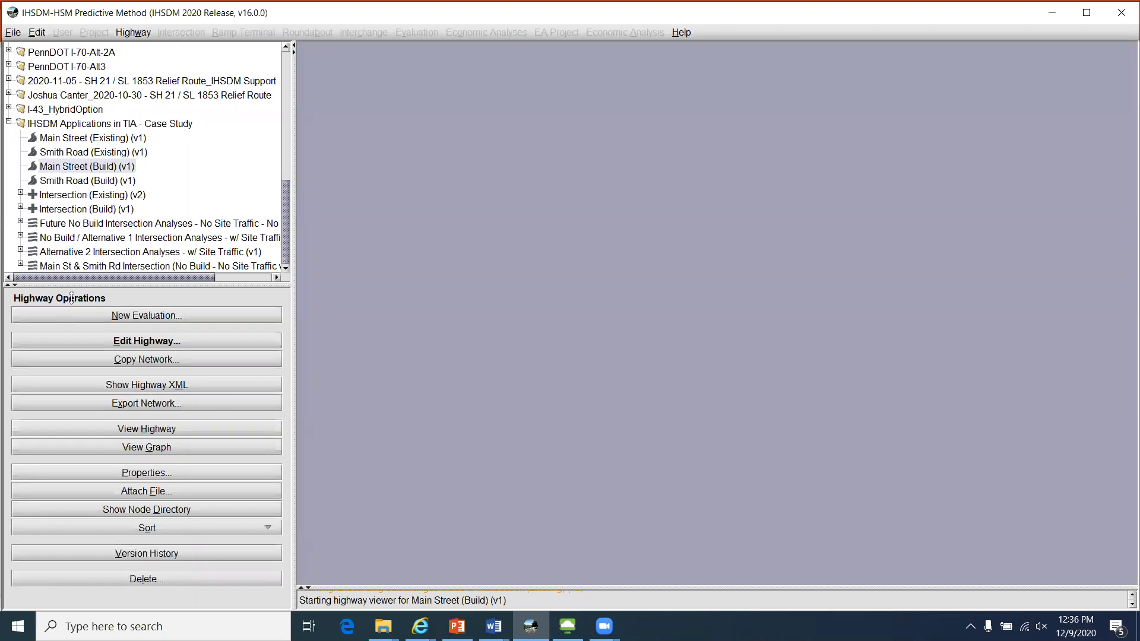
# Step: Open Intersection (Build) for editing, review the left turn lane phasing of all legs with the columns fitted, and close the editor
pyautogui.click(59, 210)
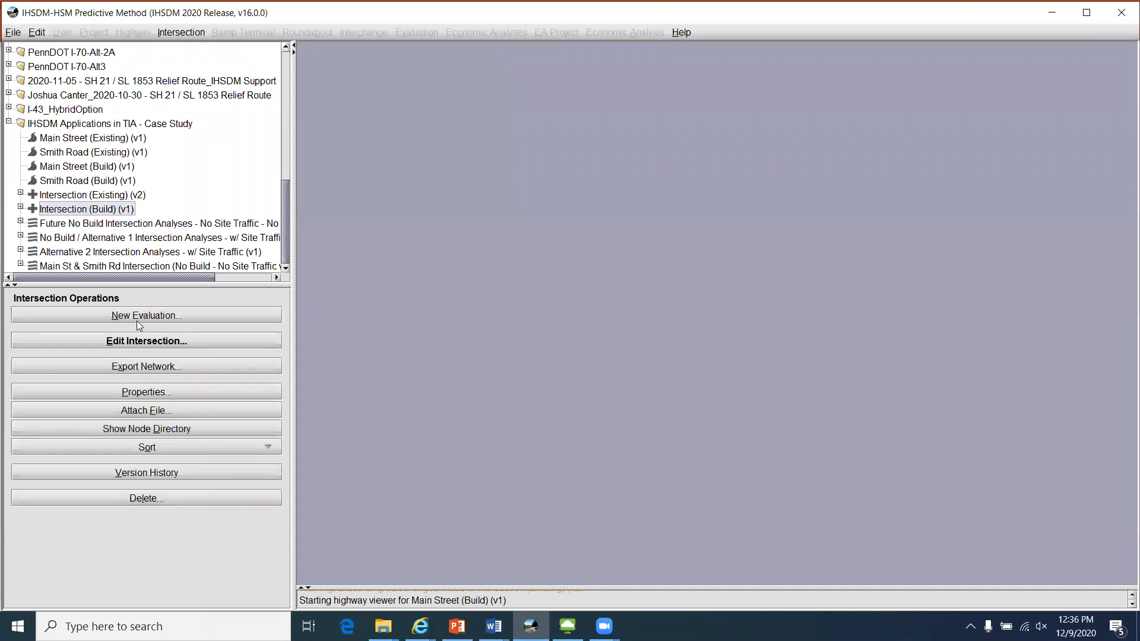
pyautogui.click(151, 342)
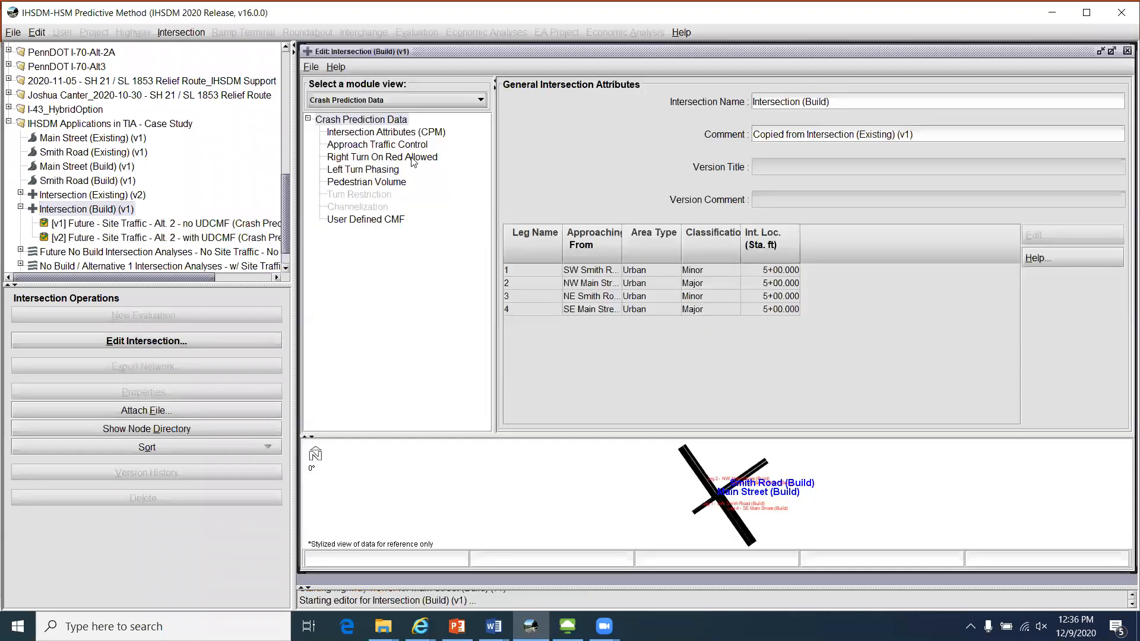
pyautogui.click(379, 170)
pyautogui.rightClick(697, 117)
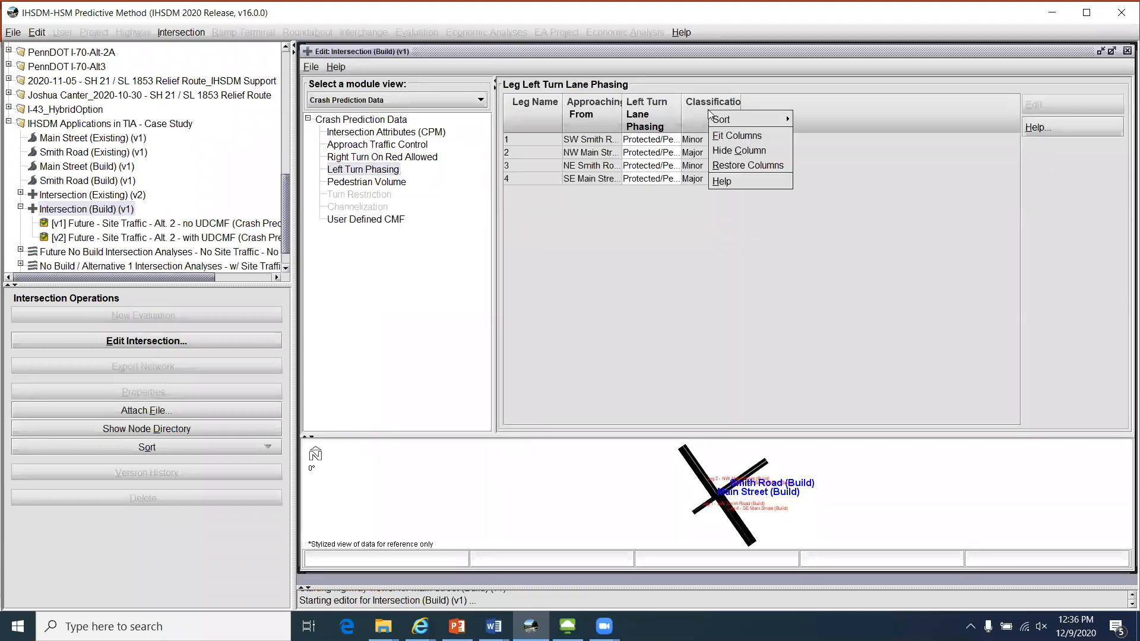
pyautogui.click(736, 135)
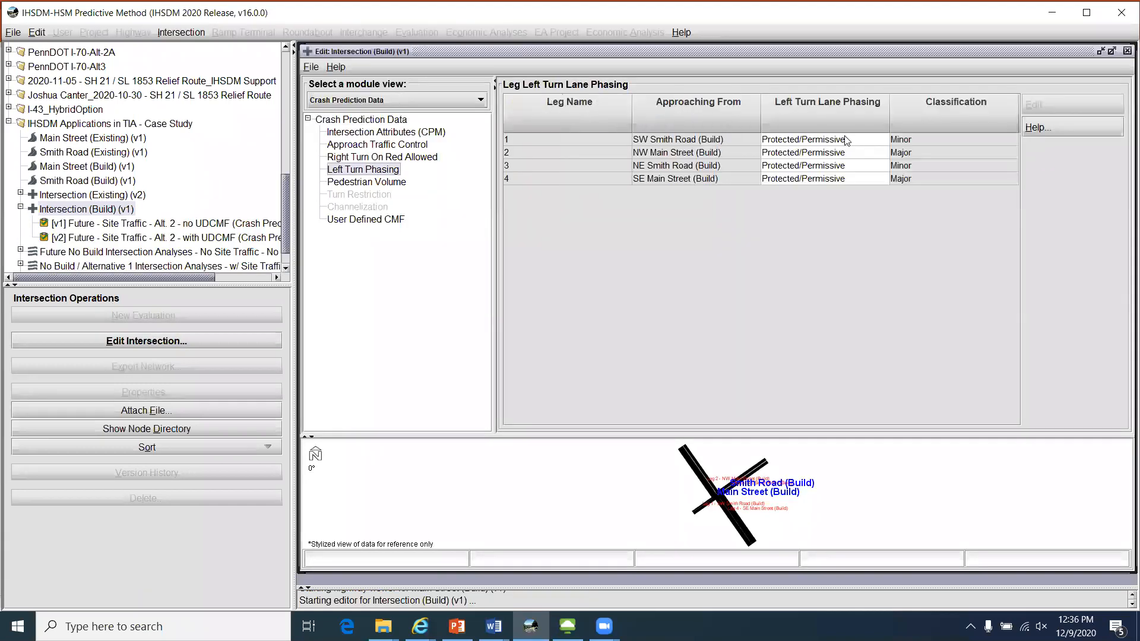
pyautogui.click(826, 140)
pyautogui.click(844, 166)
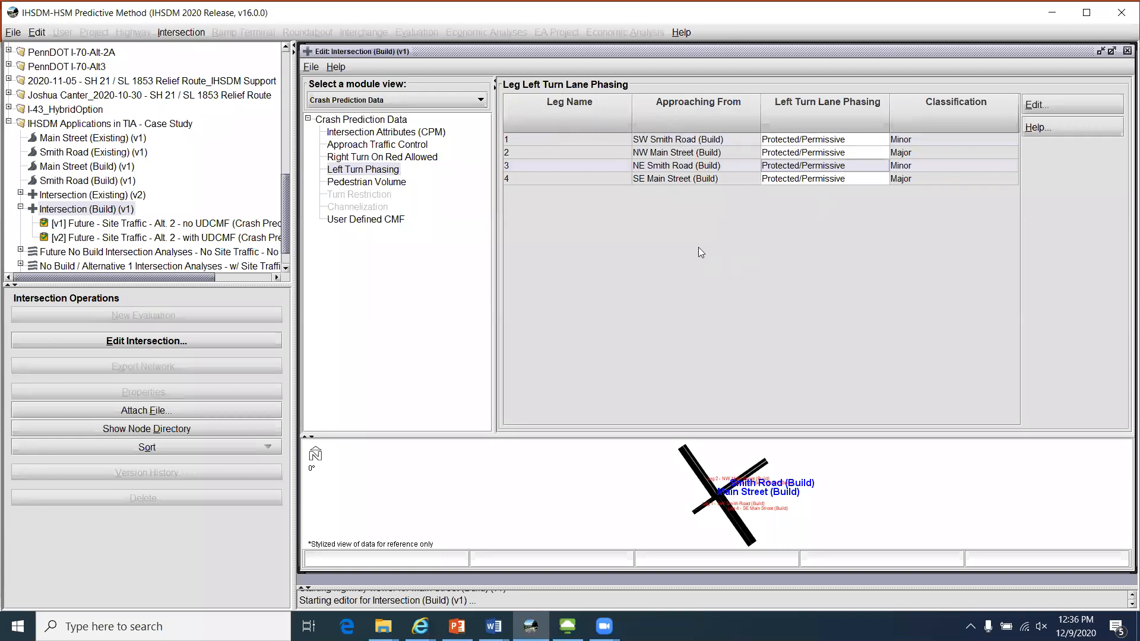
pyautogui.click(311, 67)
pyautogui.click(314, 84)
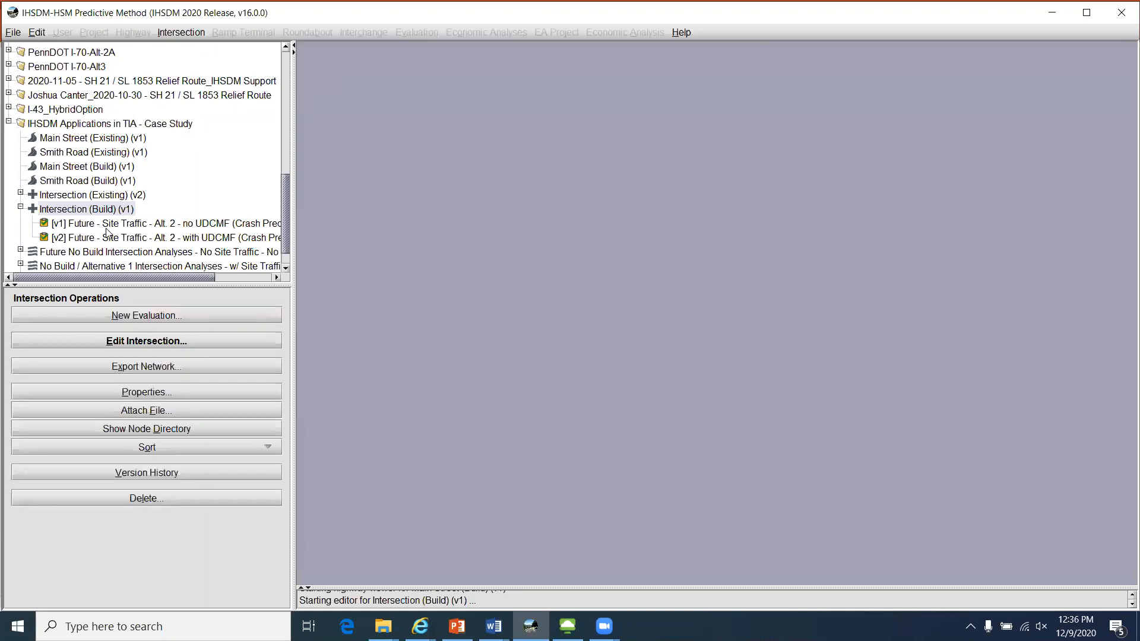
# Step: Open the report of the Future - Site Traffic - Alt. 2 - no UDCMF evaluation, check its total expected crashes, and close it
pyautogui.click(110, 225)
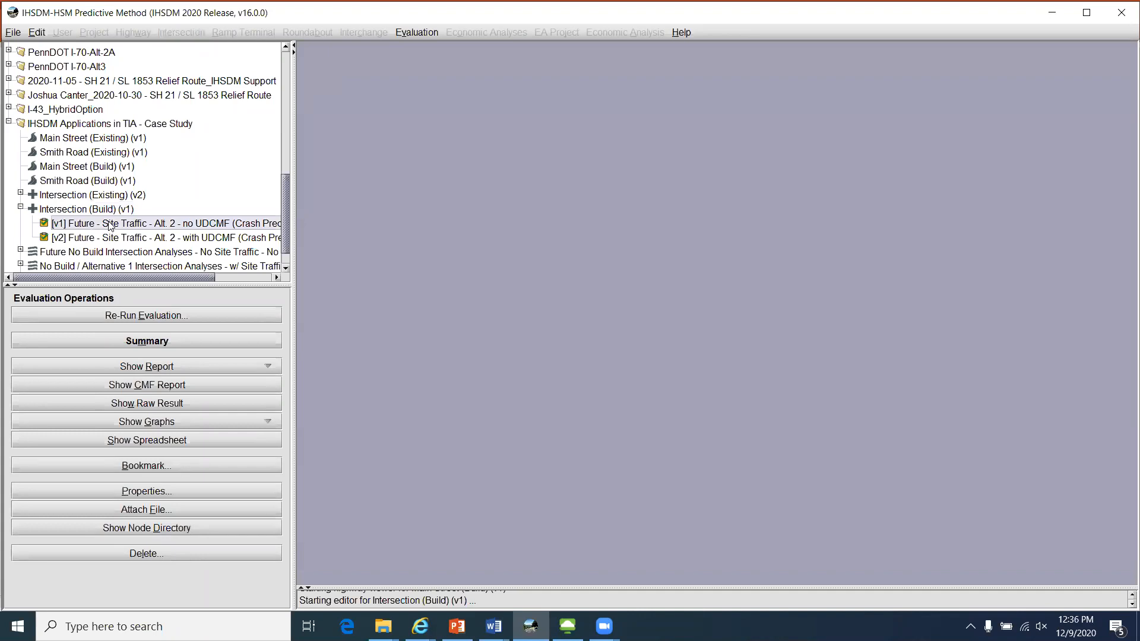
pyautogui.click(152, 364)
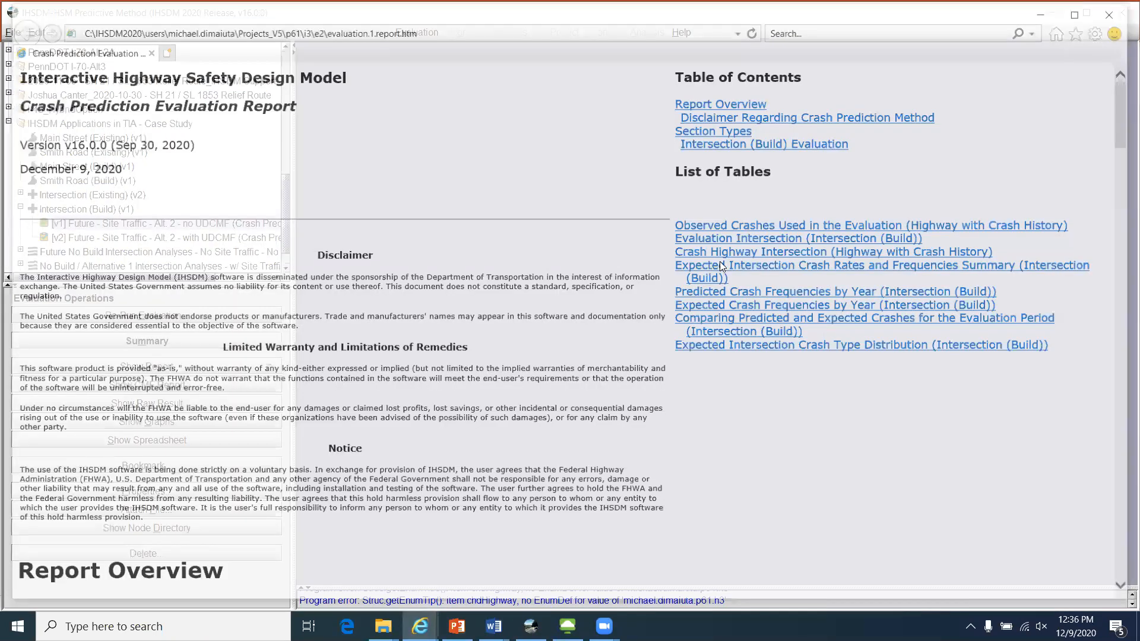
pyautogui.click(720, 263)
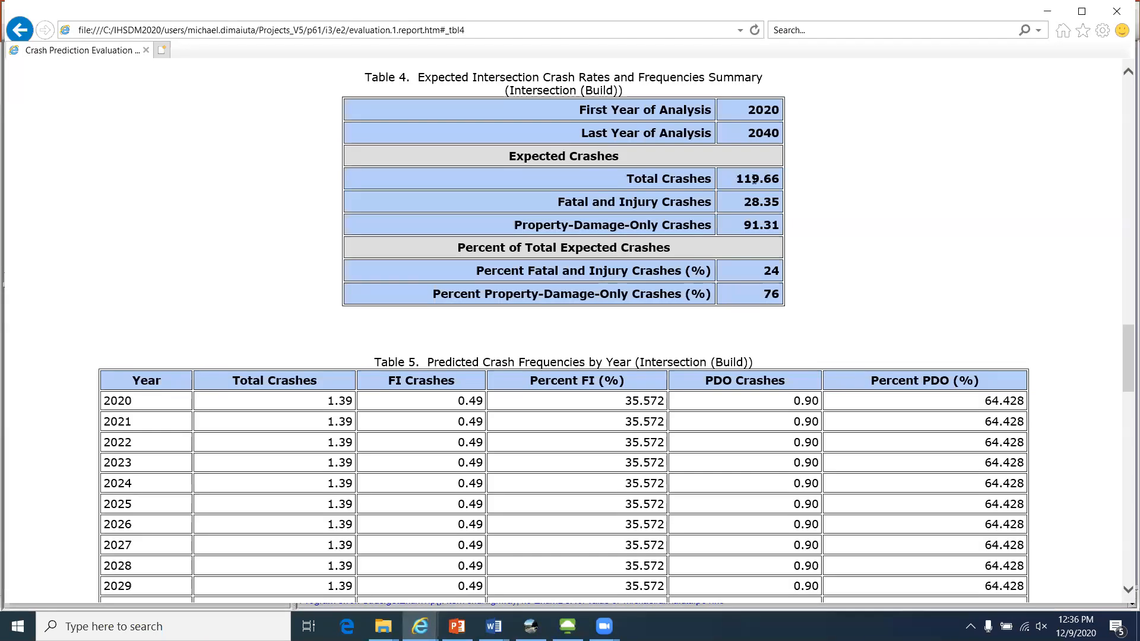
pyautogui.doubleClick(754, 180)
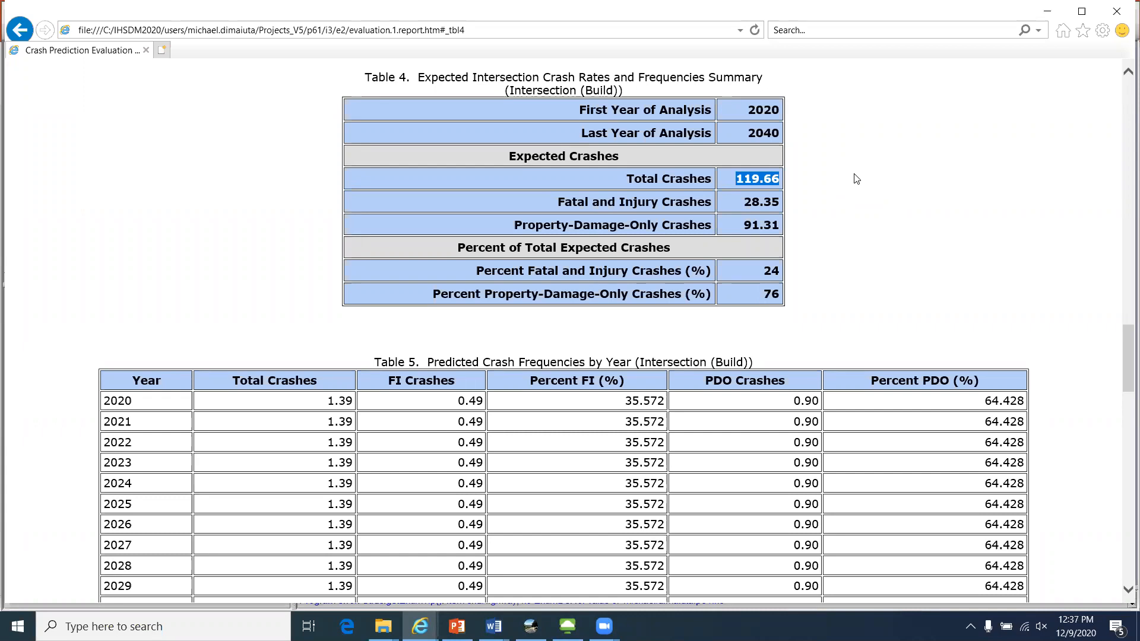
pyautogui.click(1118, 12)
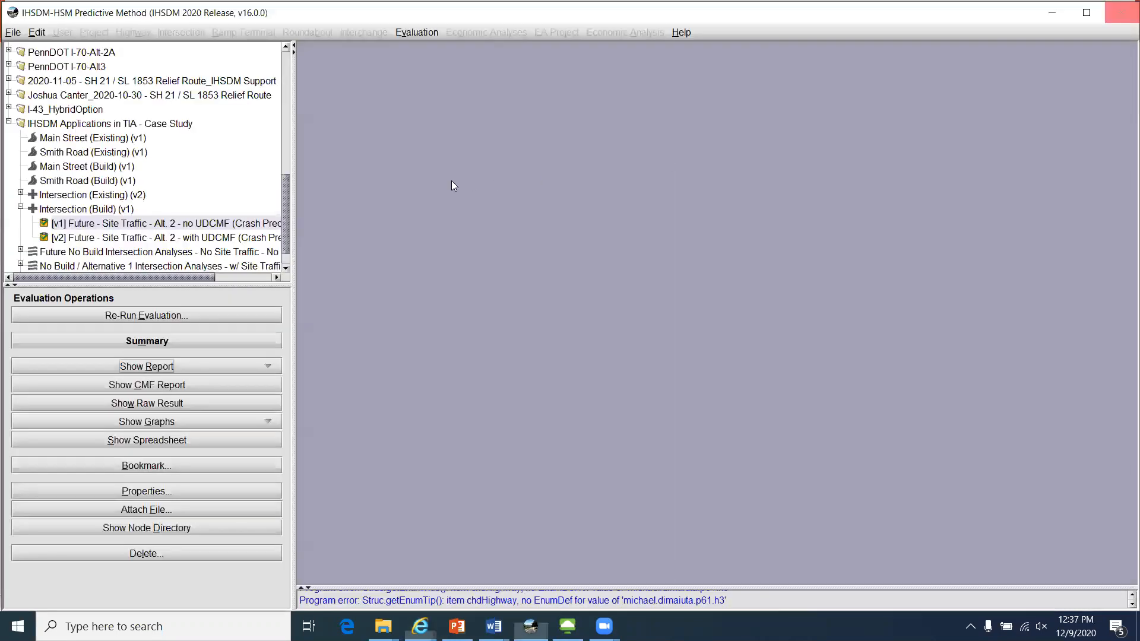
# Step: Open the report of the Future - Site Traffic - Alt. 2 - with UDCMF evaluation and go to its expected intersection crash summary
pyautogui.click(146, 237)
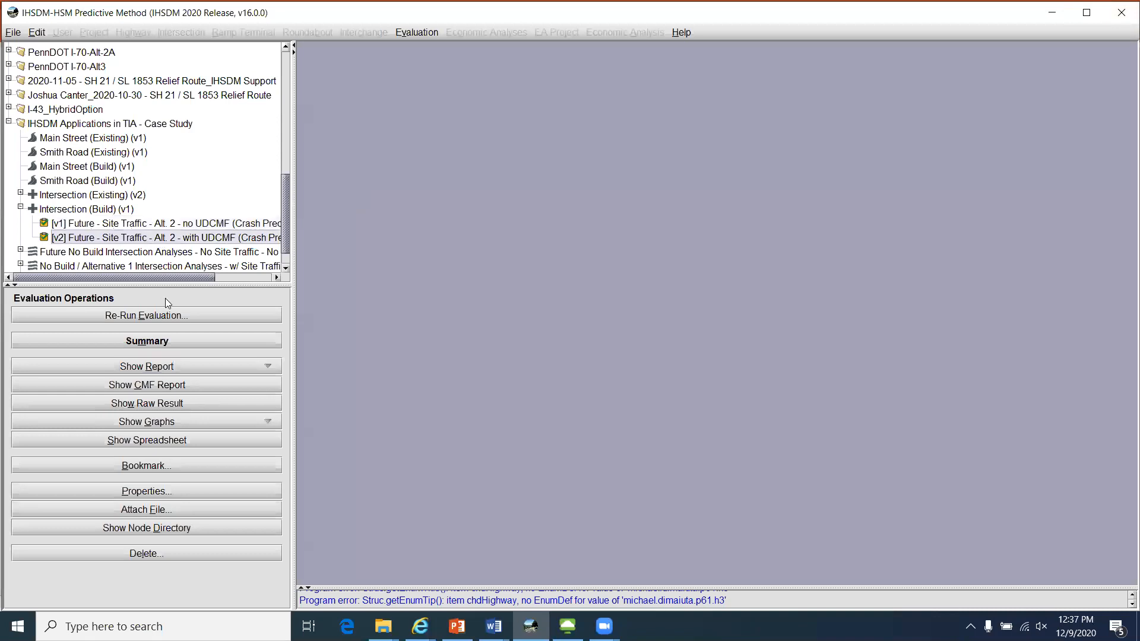
pyautogui.click(147, 366)
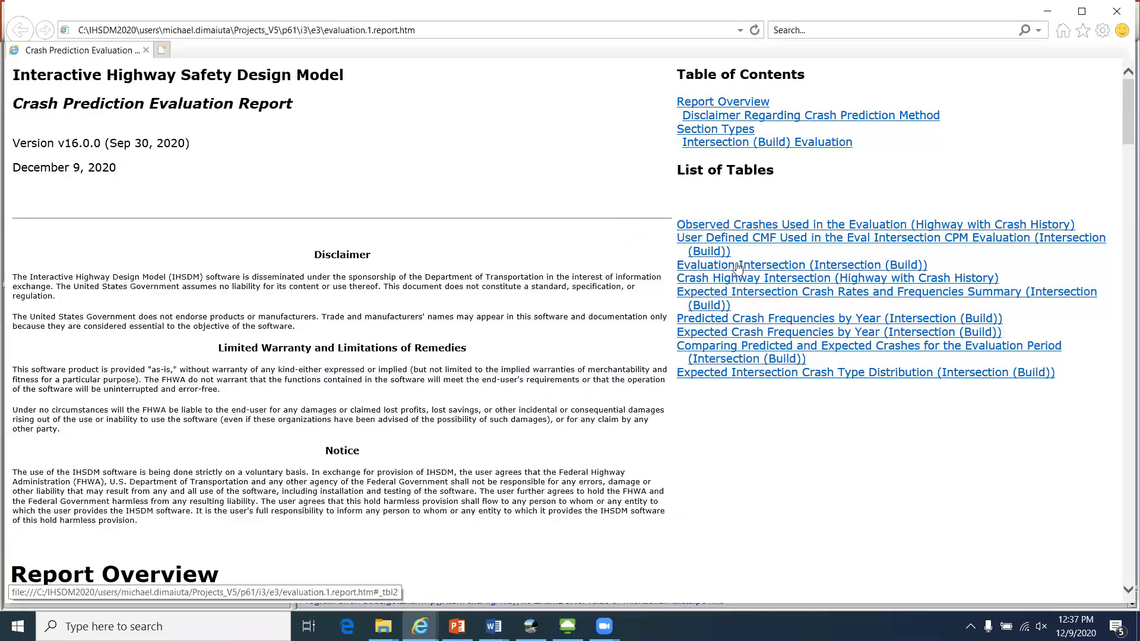
pyautogui.click(770, 295)
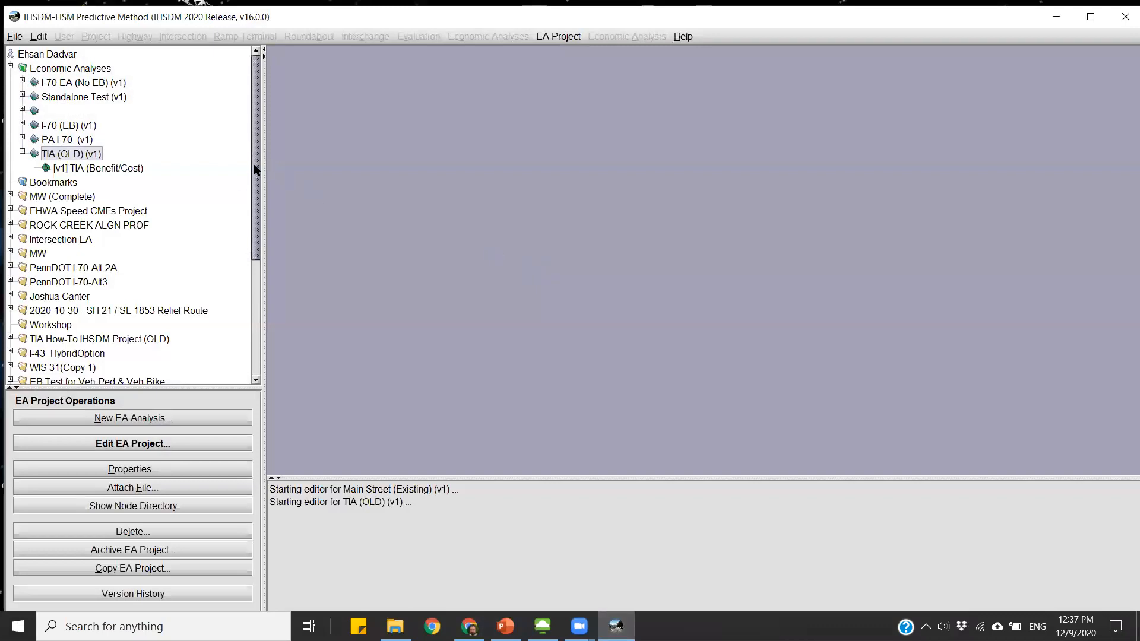
# Step: Create a new economic analysis project titled "TIA + DDSA" under Economic Analyses
pyautogui.scroll(-5, 250, 307)
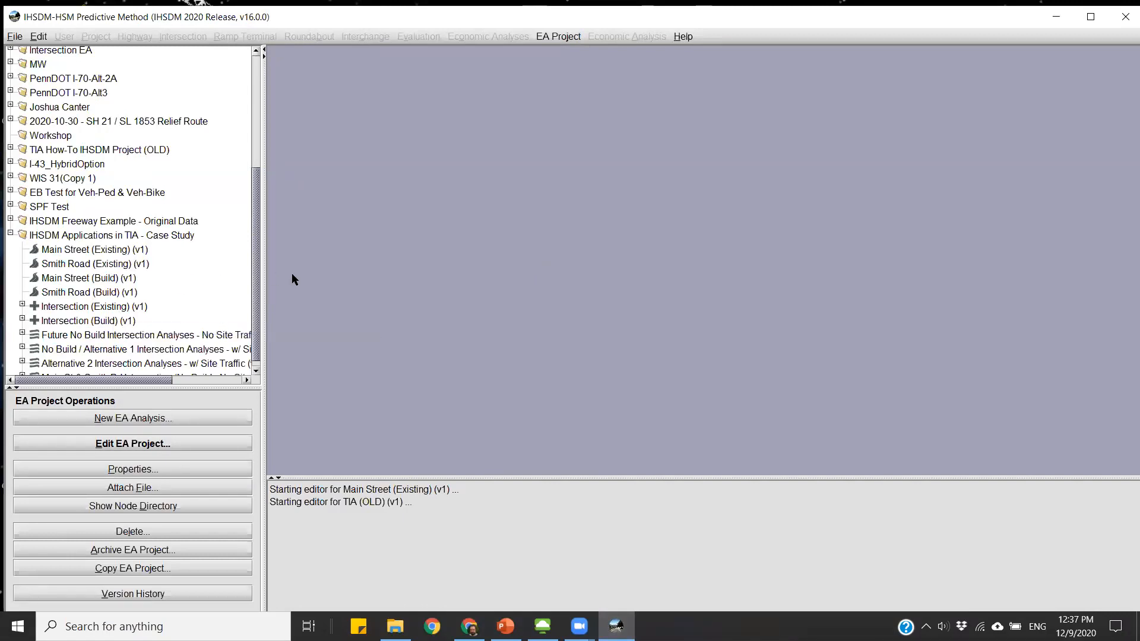
pyautogui.scroll(5, 252, 185)
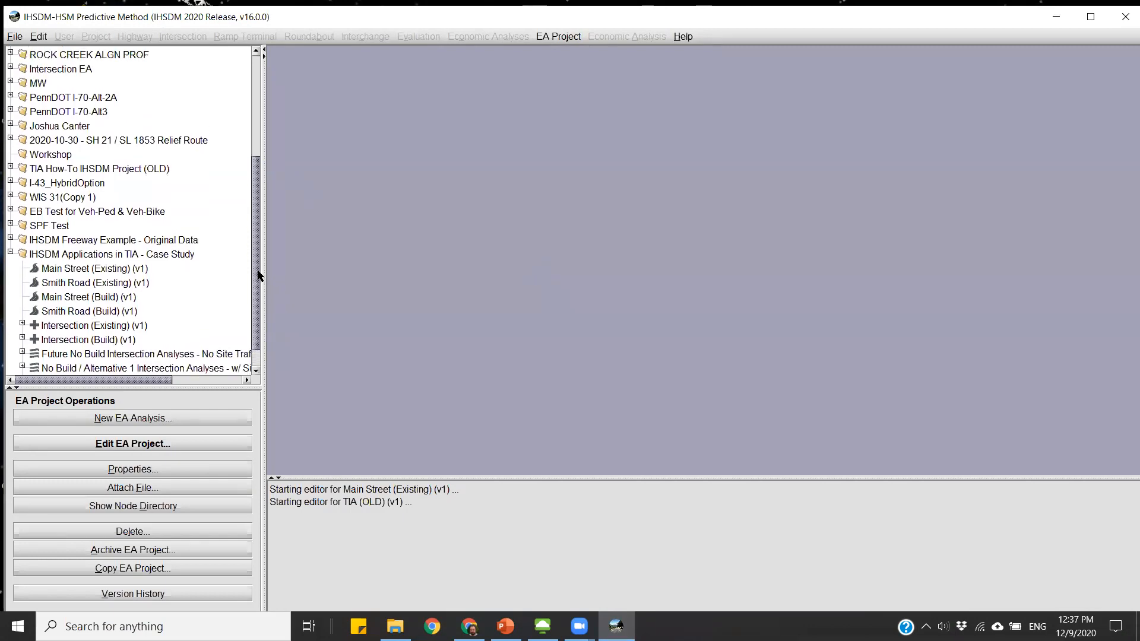
pyautogui.scroll(1, 250, 179)
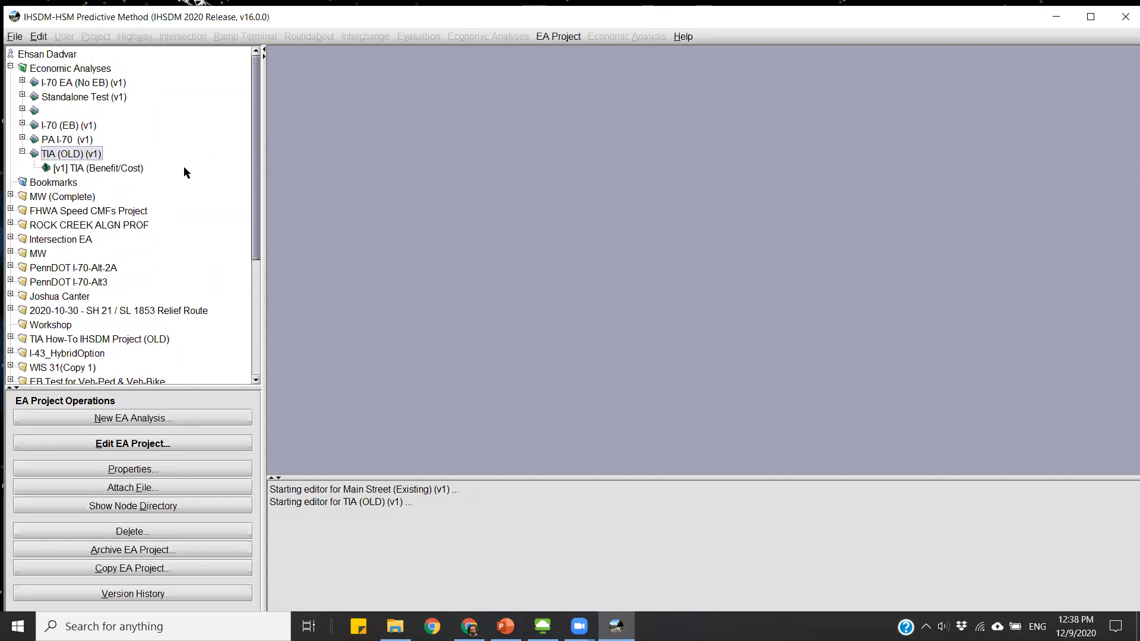
pyautogui.click(66, 70)
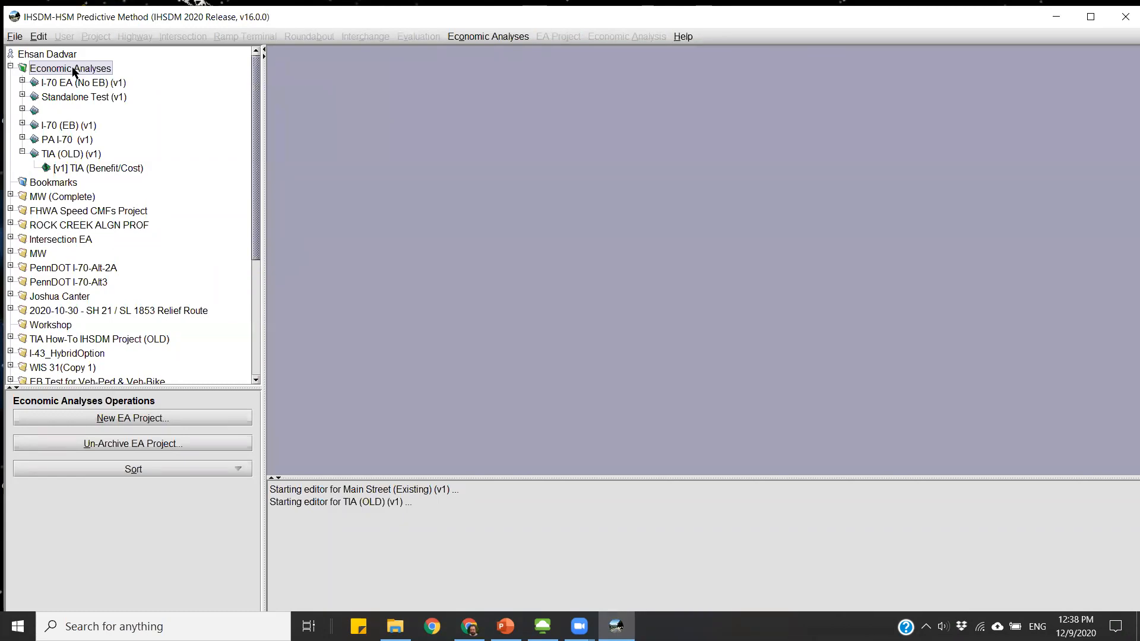
pyautogui.click(152, 422)
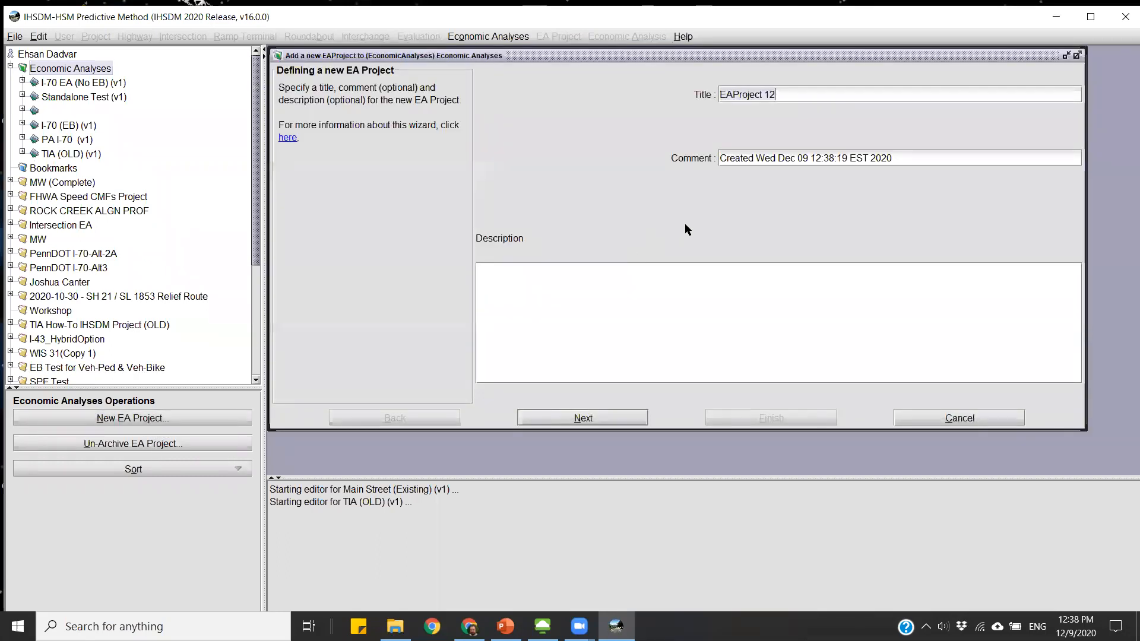
pyautogui.hotkey('ctrl', 'a')
pyautogui.press('BackSpace')
pyautogui.write('TIA + DDSA')
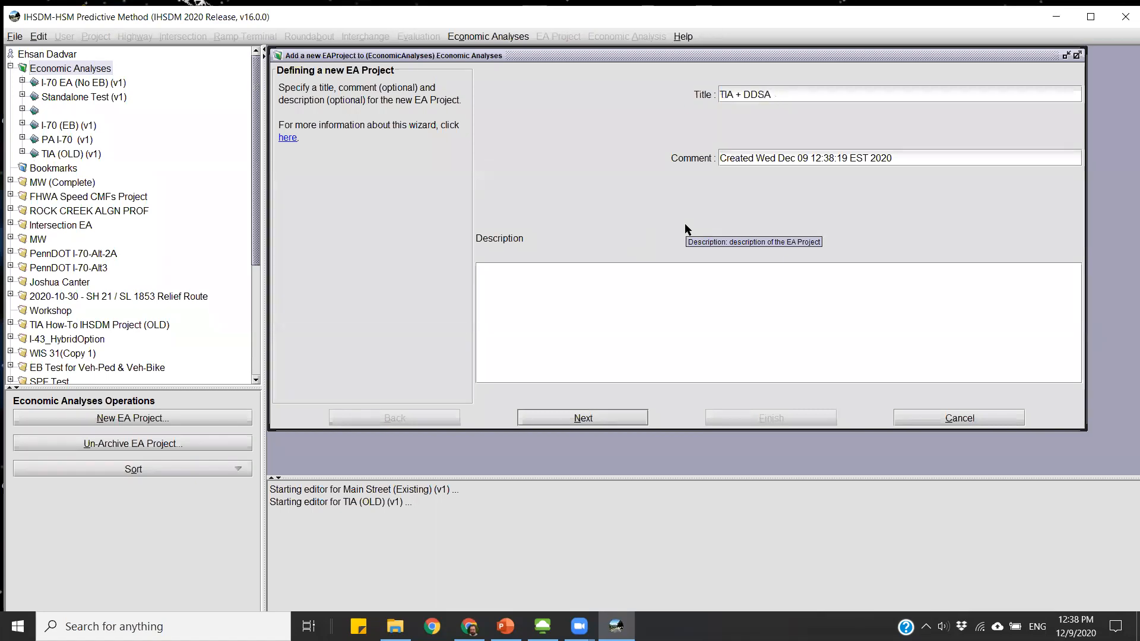
pyautogui.click(596, 418)
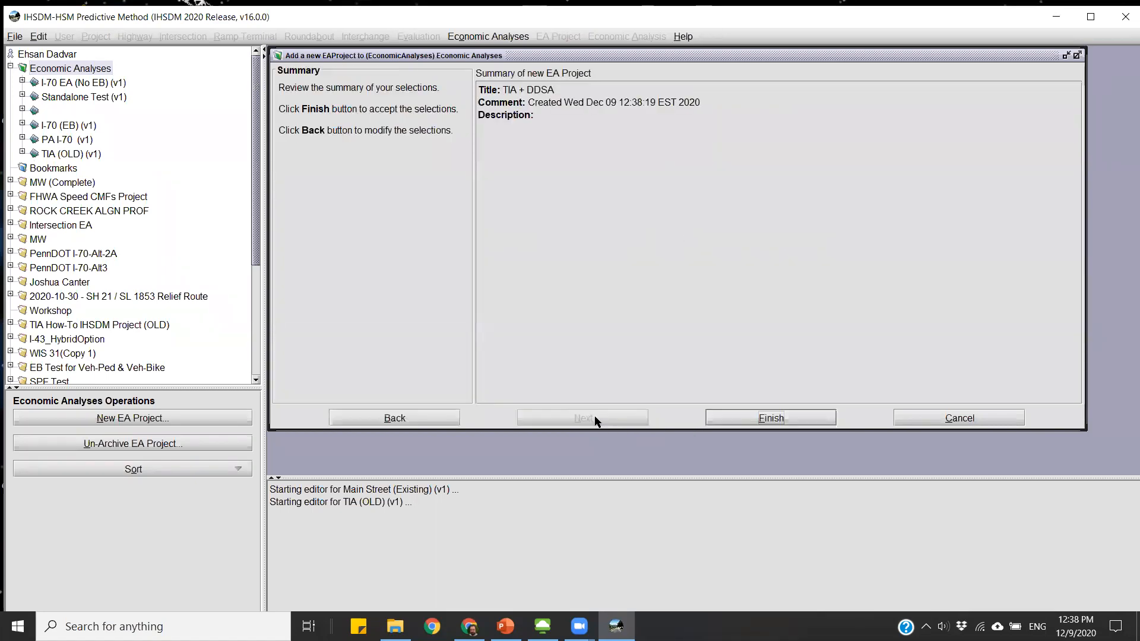
pyautogui.click(717, 413)
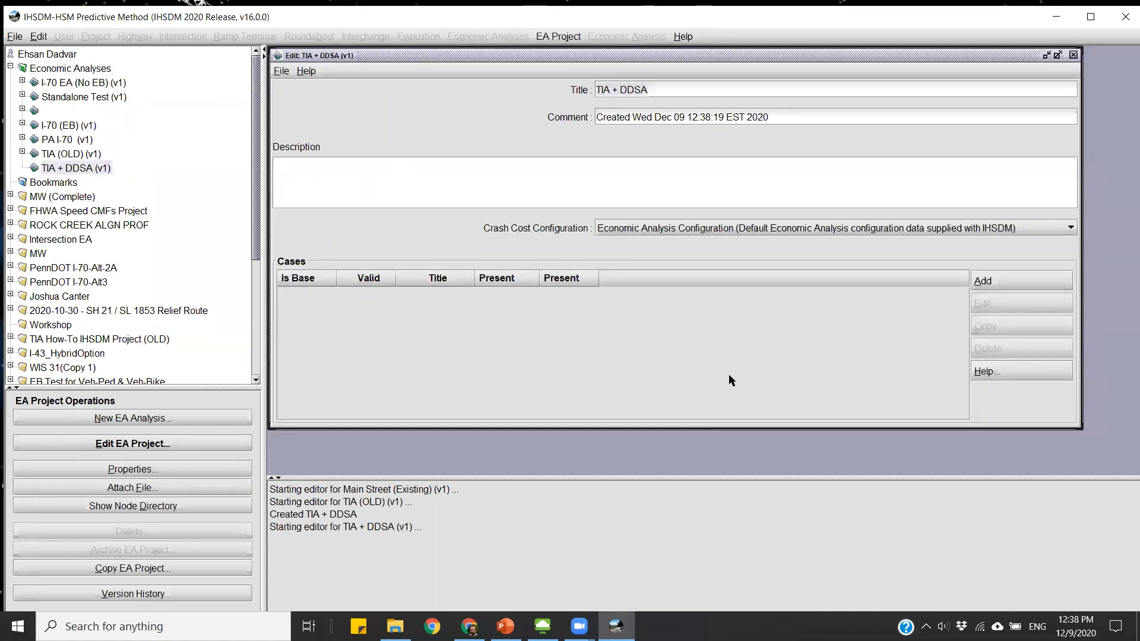
# Step: Add a case titled "Future - No Build" to the TIA + DDSA project and mark it as the base case
pyautogui.click(987, 281)
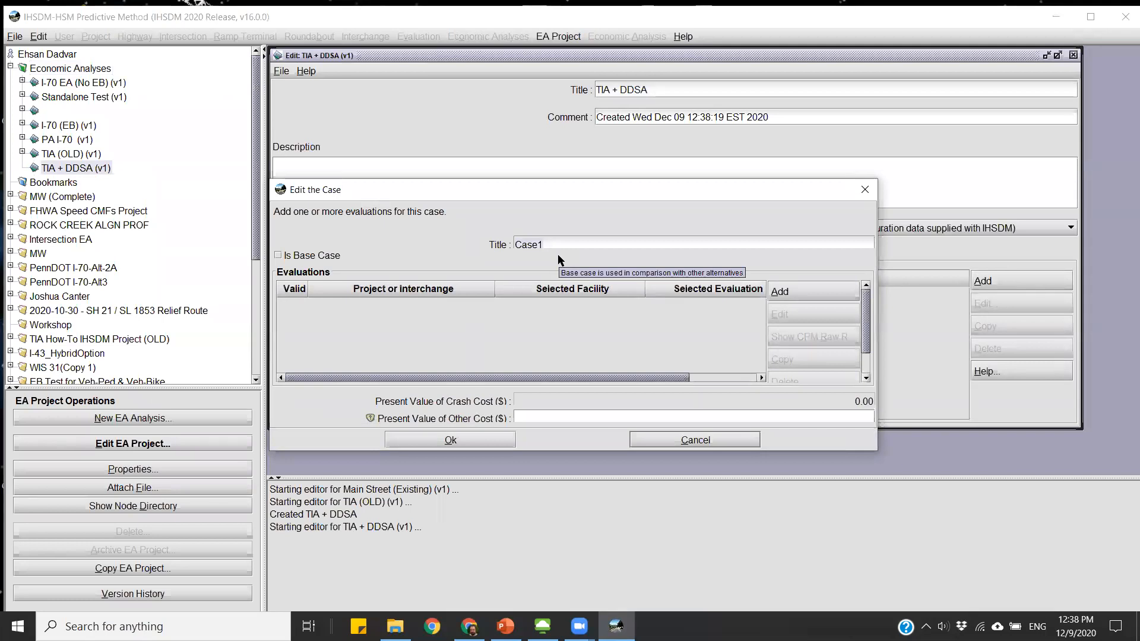
pyautogui.hotkey('ctrl', 'a')
pyautogui.write('Fu')
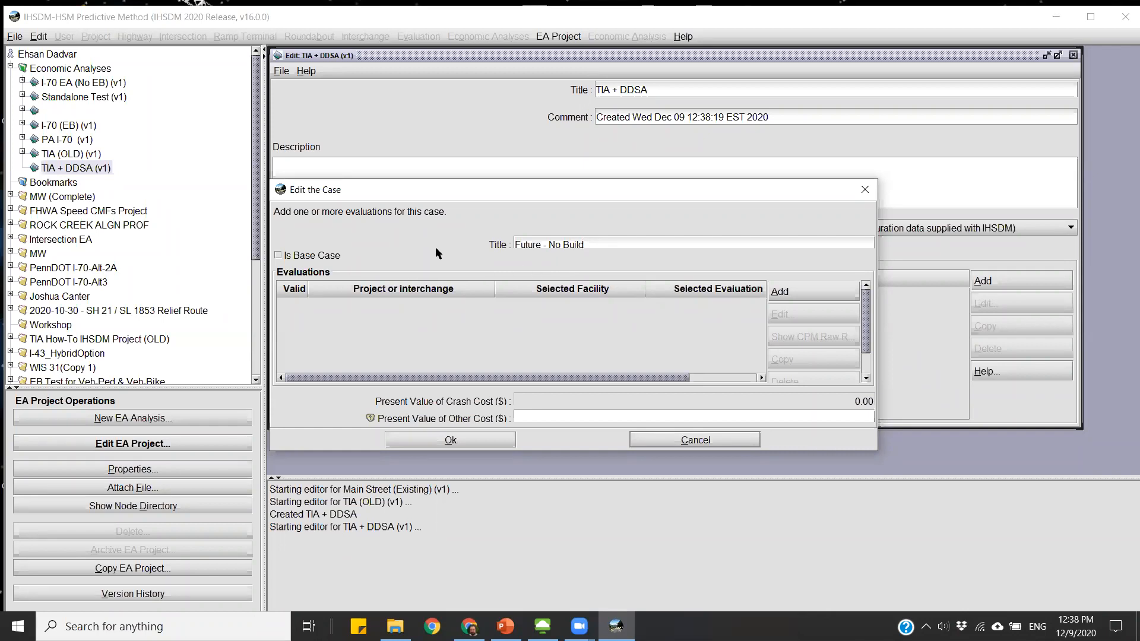
pyautogui.click(279, 255)
# Step: Add the No Build/Alt. 1 - Site Traffic - no UDCMF evaluation from IHSDM Applications in TIA - Case Study and calculate its crash cost
pyautogui.click(806, 290)
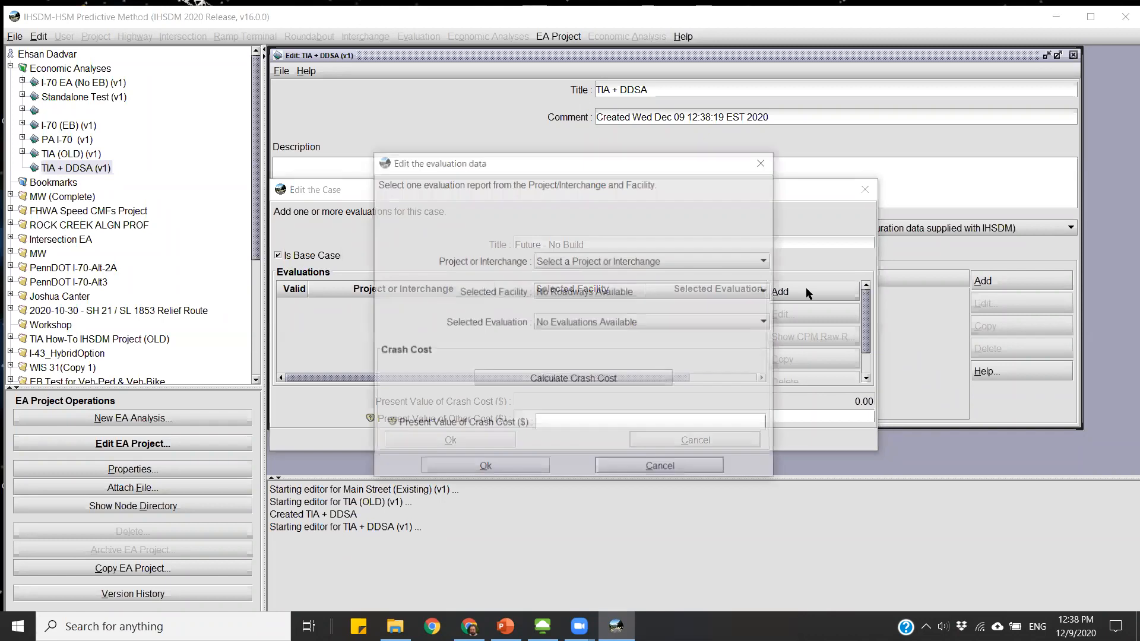
pyautogui.click(598, 264)
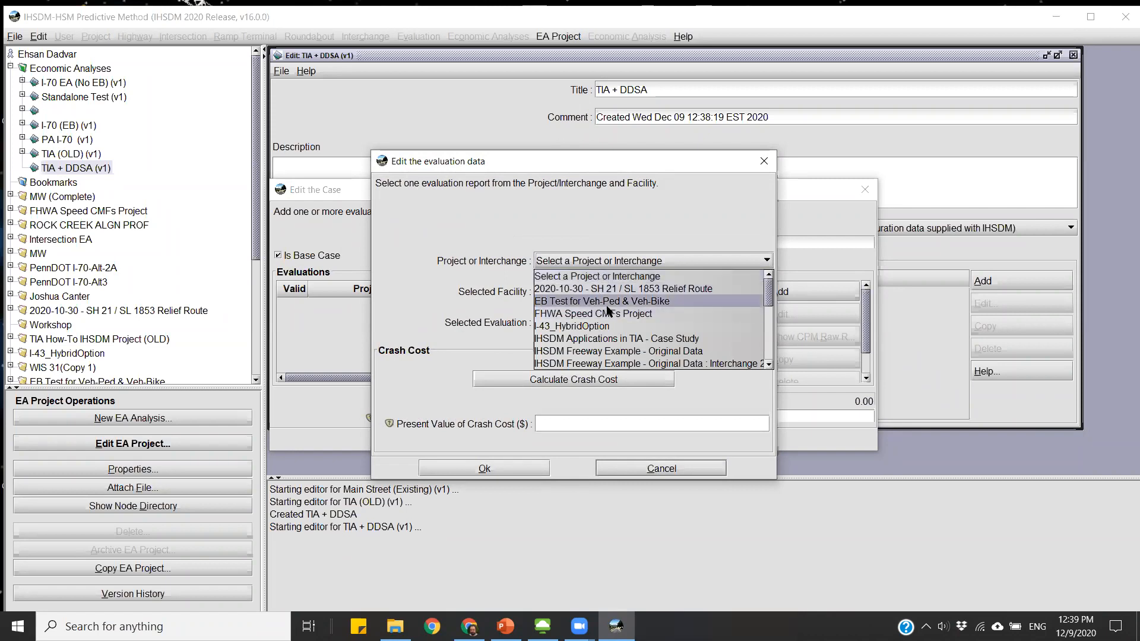
pyautogui.click(602, 341)
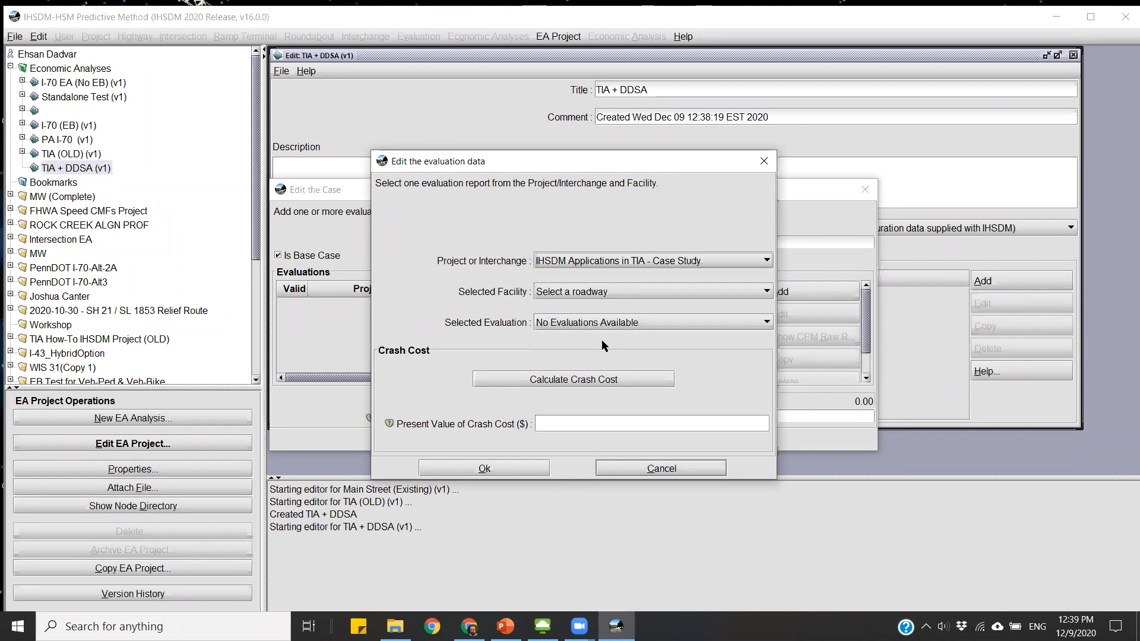
pyautogui.click(586, 293)
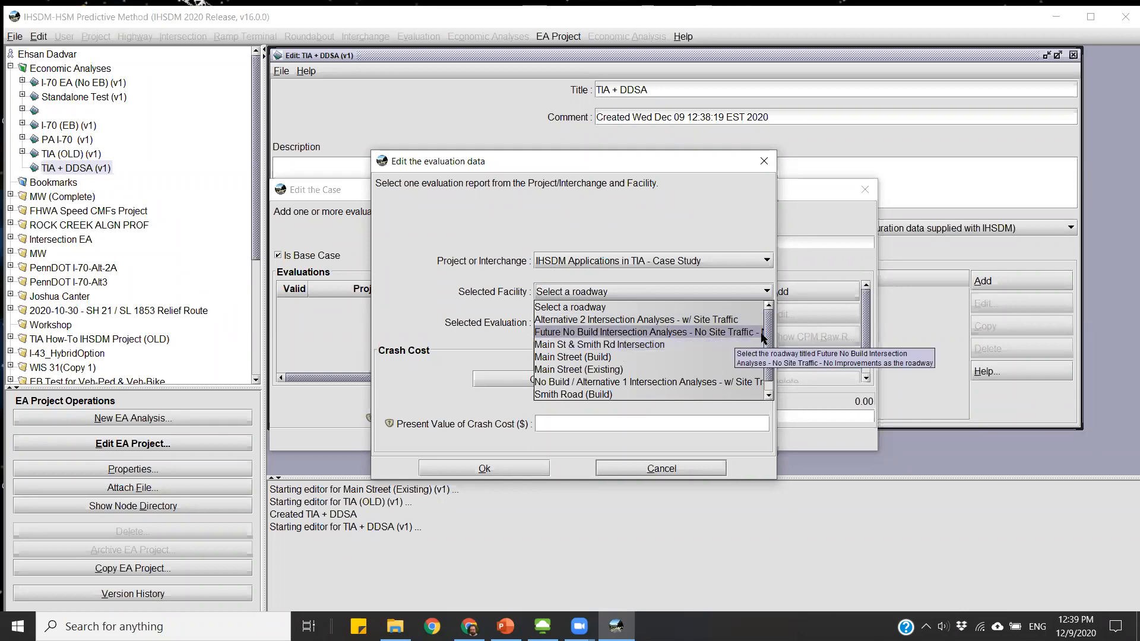
pyautogui.scroll(-1, 764, 337)
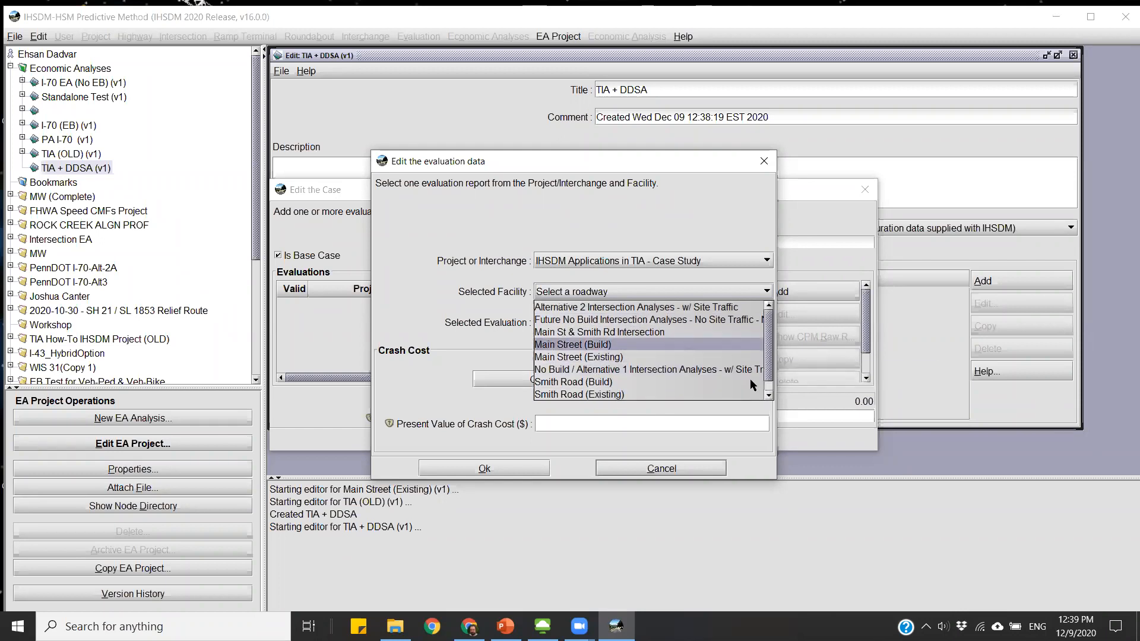
pyautogui.click(620, 370)
pyautogui.click(601, 324)
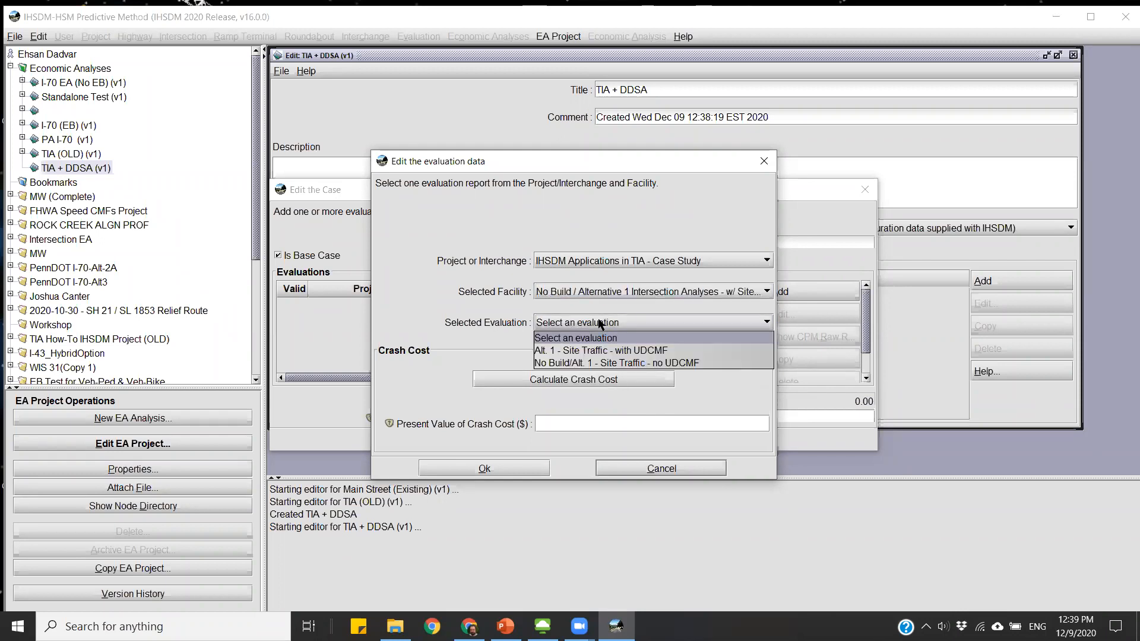
pyautogui.click(576, 363)
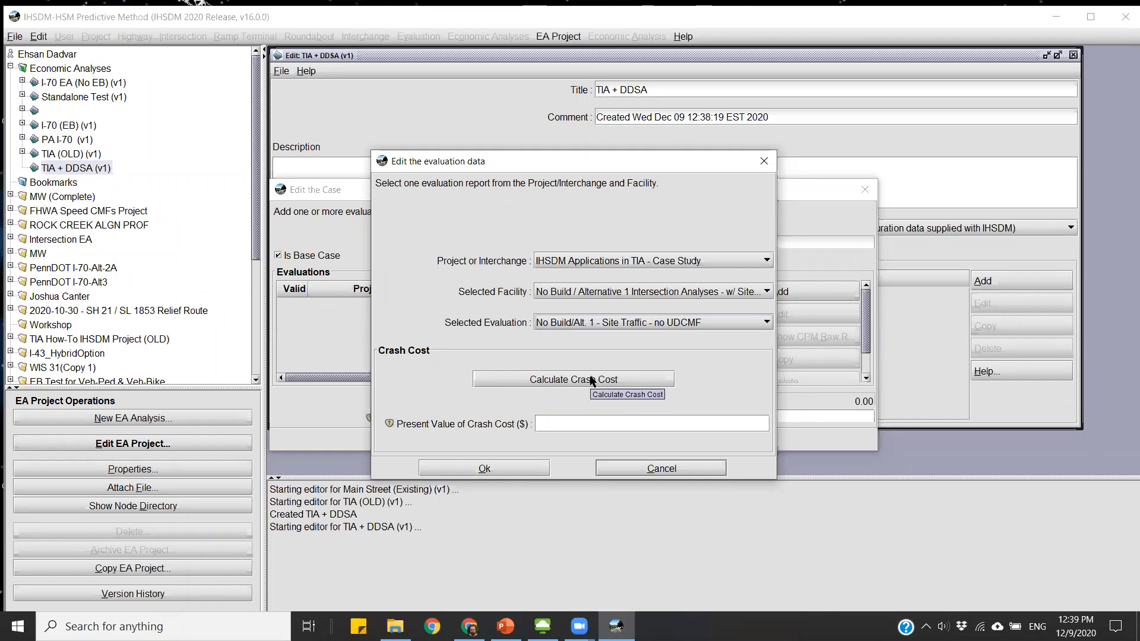
pyautogui.click(592, 381)
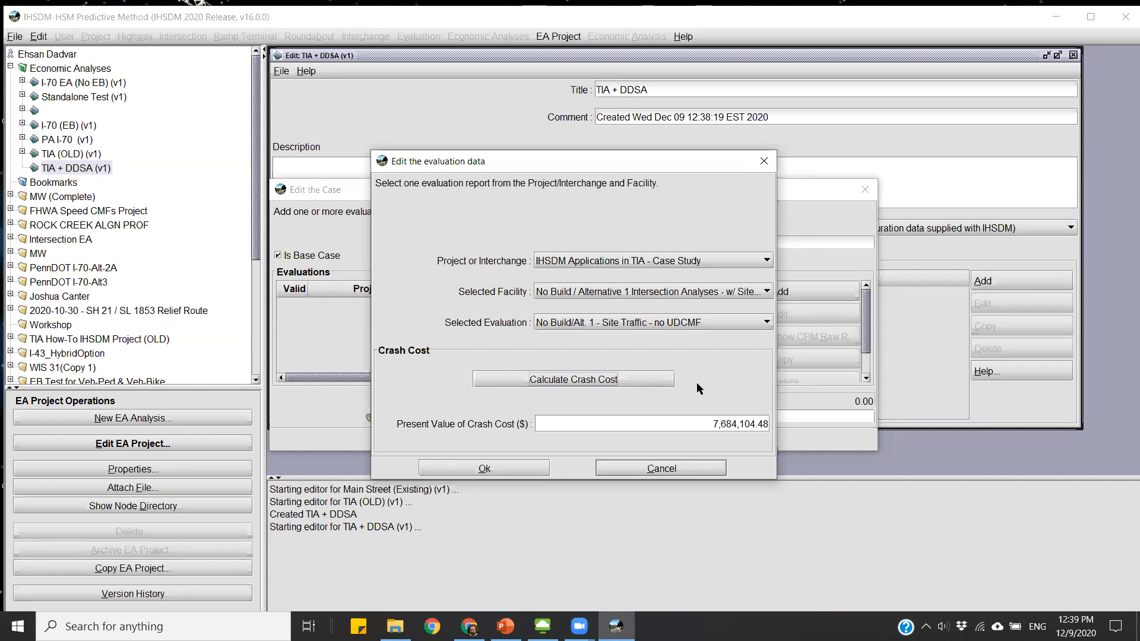
pyautogui.click(532, 470)
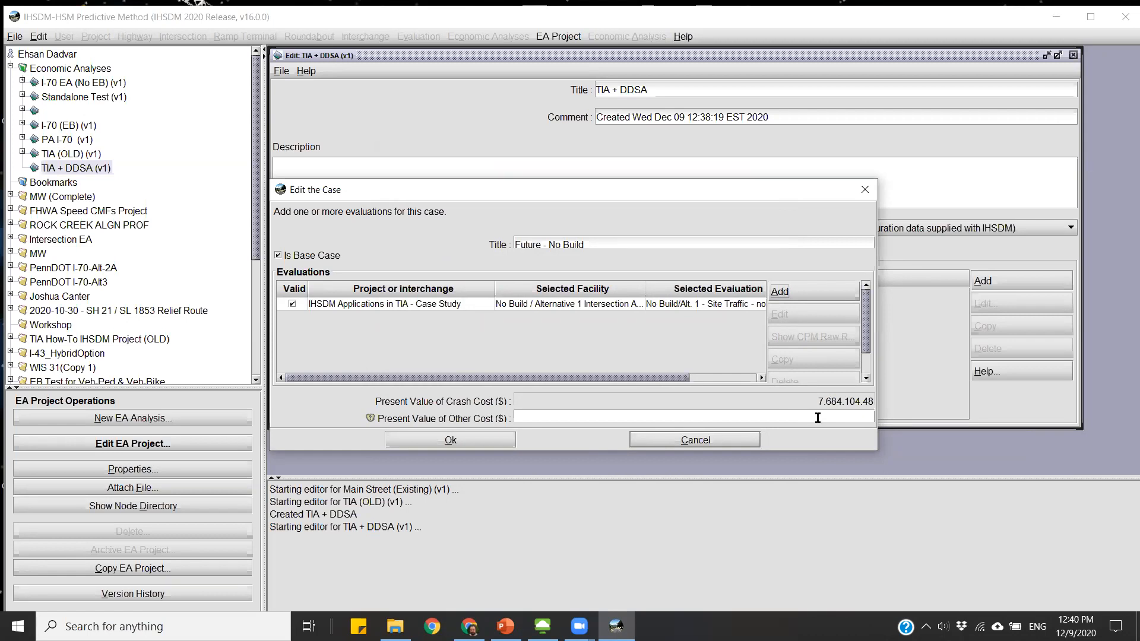
# Step: Set the present value of other cost to 0 for the Future - No Build case and accept the case
pyautogui.click(818, 418)
pyautogui.write('0')
pyautogui.click(466, 442)
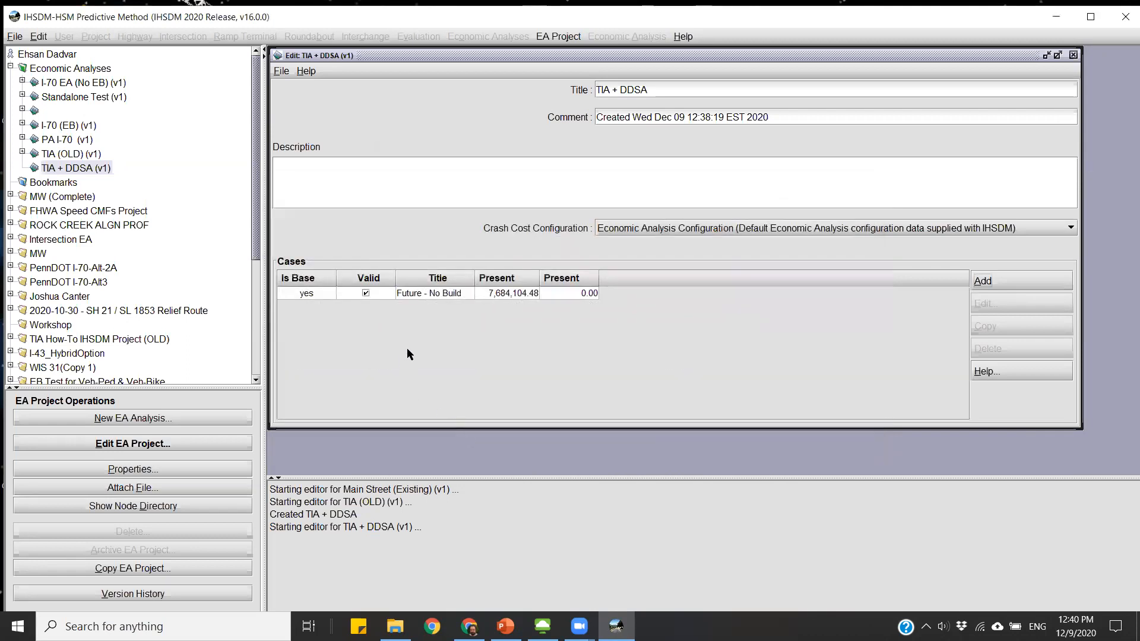
# Step: Add a second case titled "Alt 1" to the TIA + DDSA project, without marking it as the base case
pyautogui.click(1003, 284)
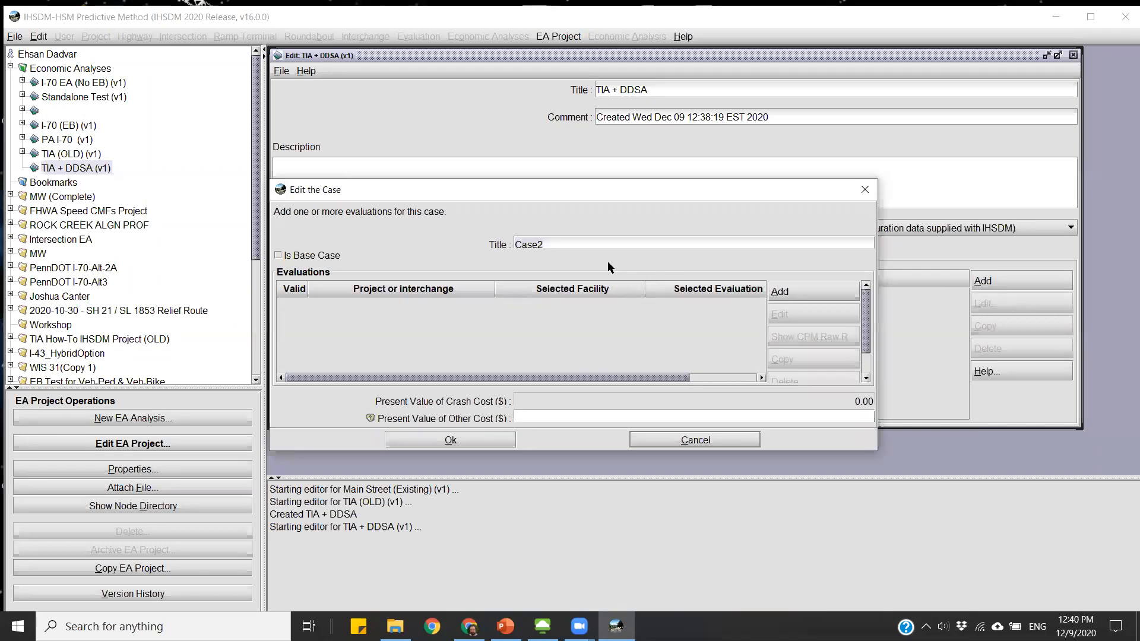
pyautogui.hotkey('ctrl', 'a')
pyautogui.write('Alt 1')
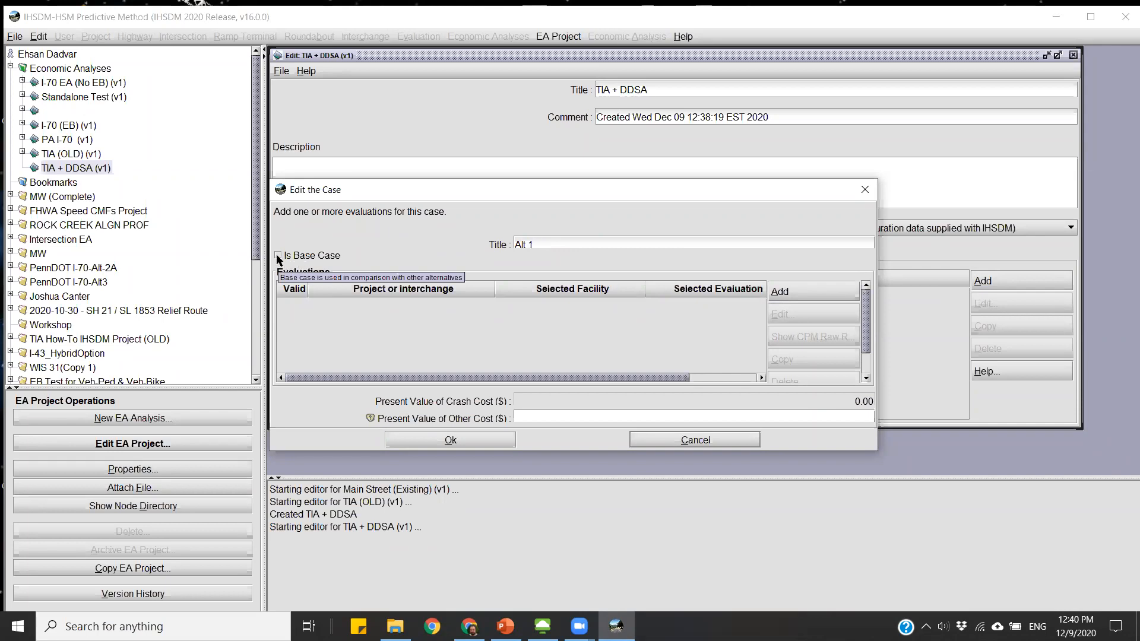
# Step: Add an evaluation to Alt 1 from IHSDM Applications in TIA - Case Study, No Build / Alternative 1 Intersection Analyses: Alt. 1 - Site Traffic - with UDCMF
pyautogui.click(790, 286)
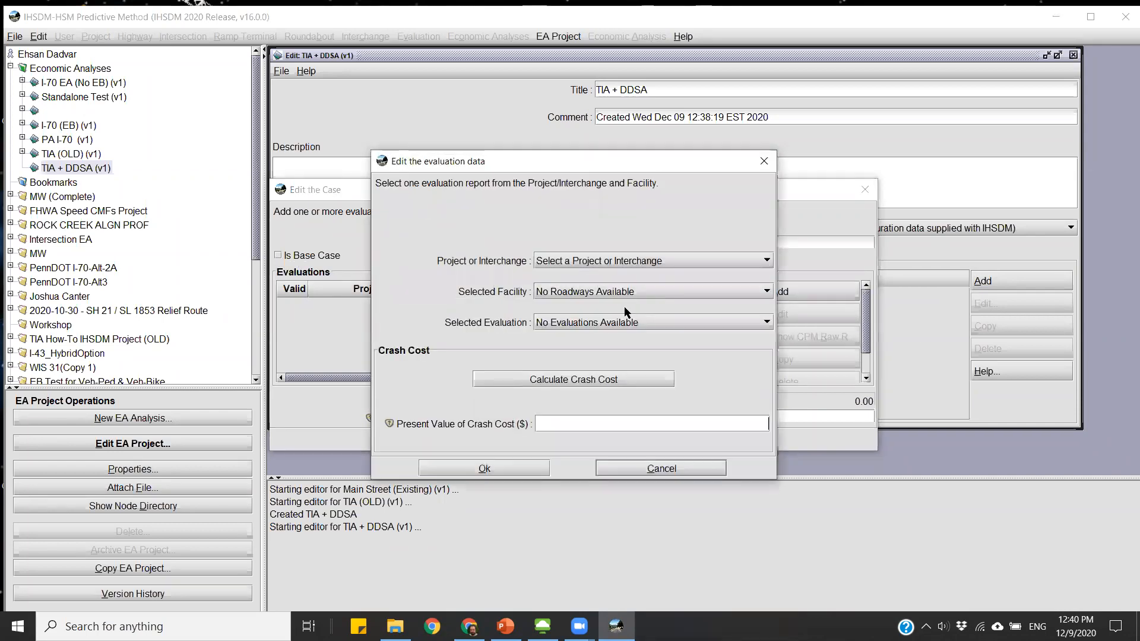
pyautogui.click(593, 261)
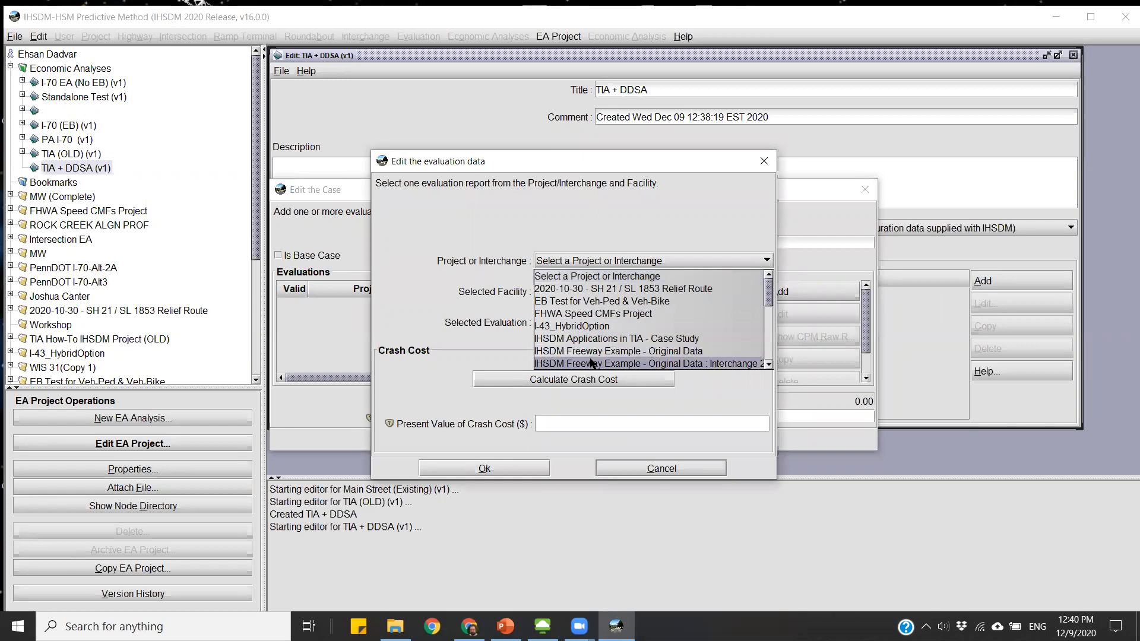
pyautogui.click(580, 338)
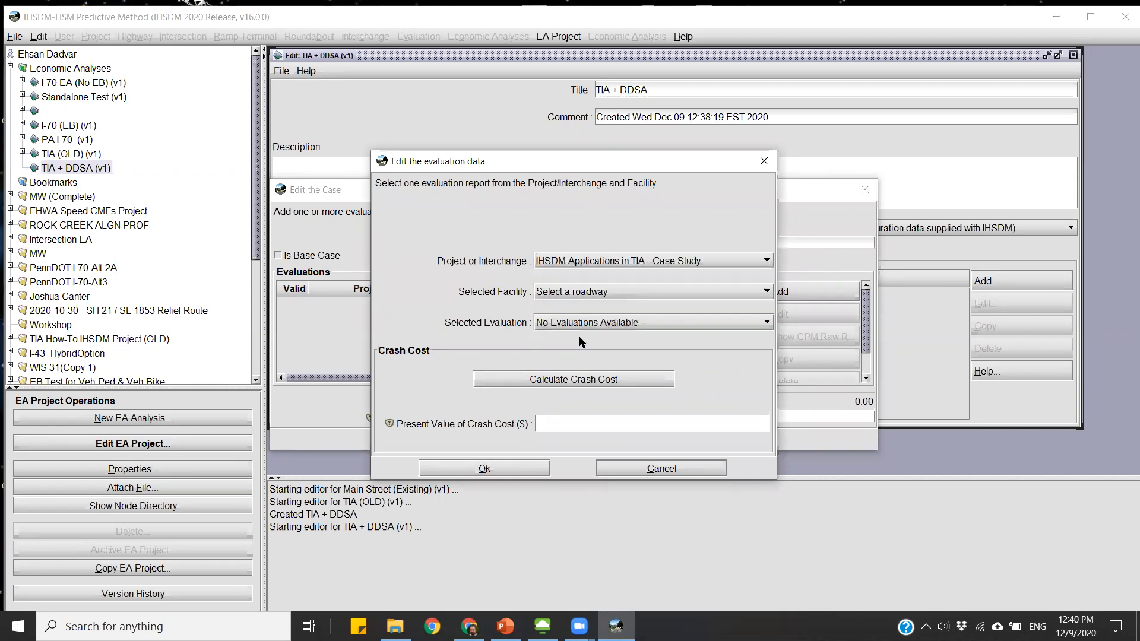
pyautogui.click(579, 292)
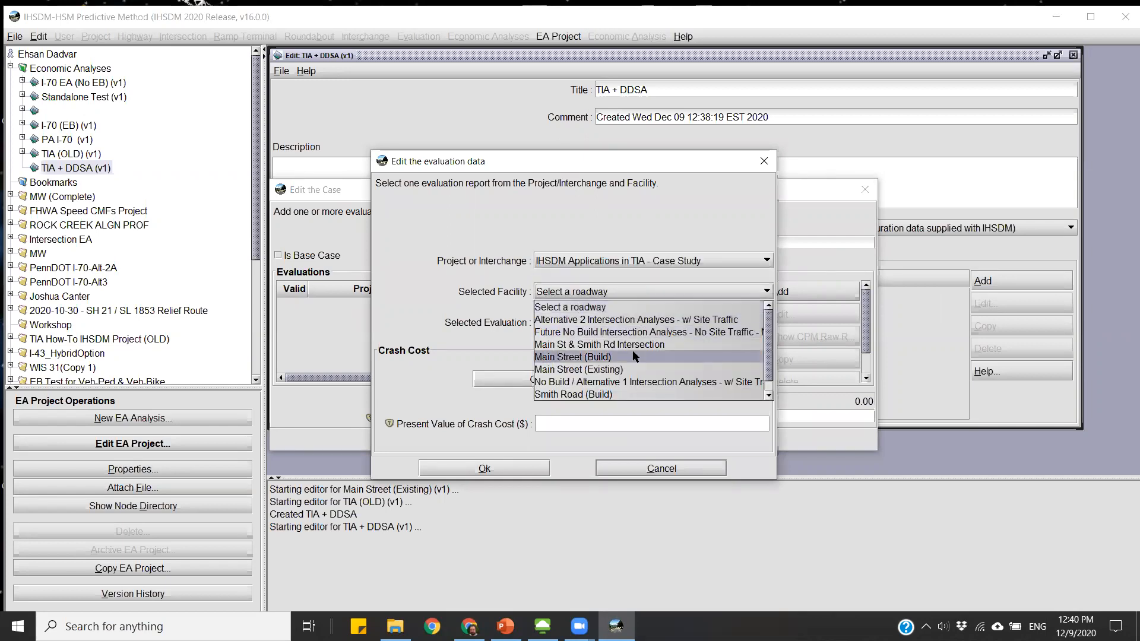
pyautogui.click(643, 383)
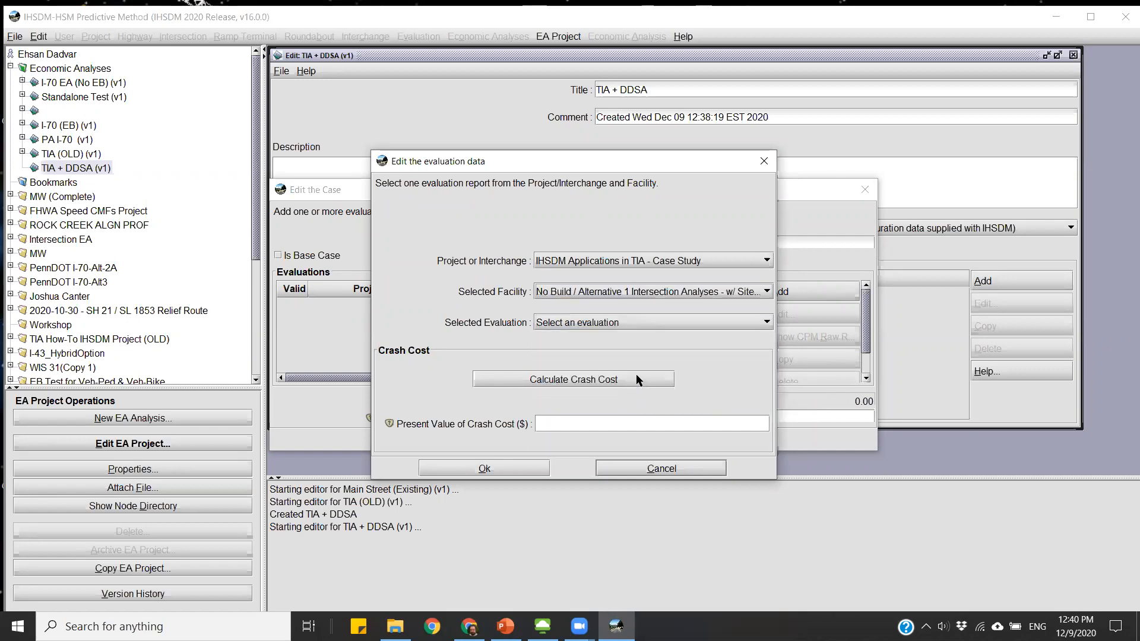
pyautogui.click(592, 324)
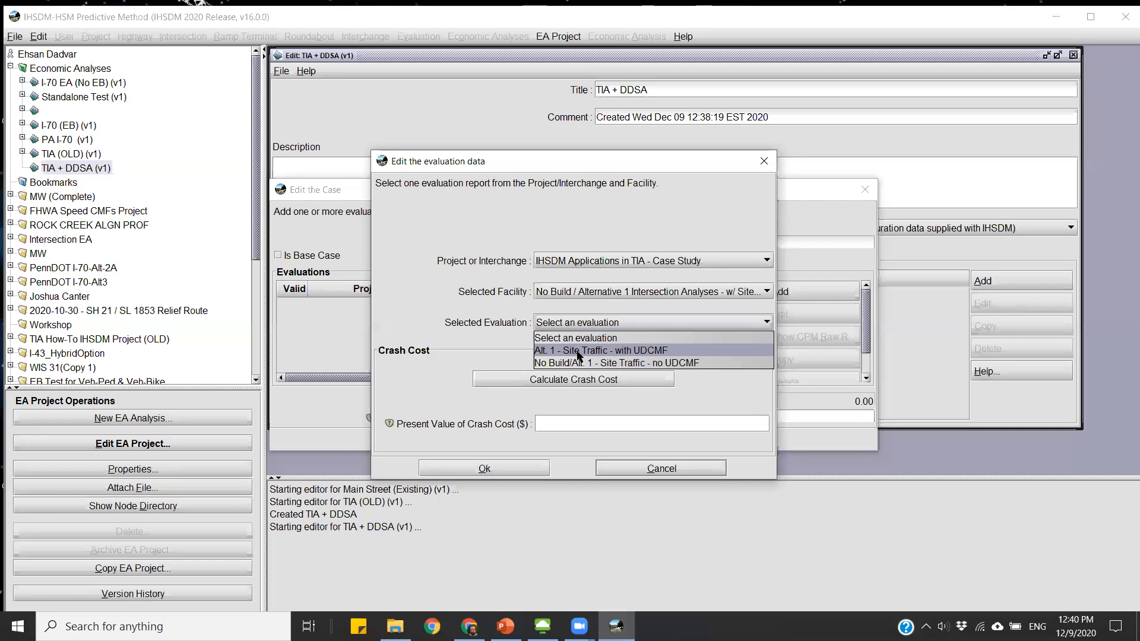
pyautogui.click(578, 351)
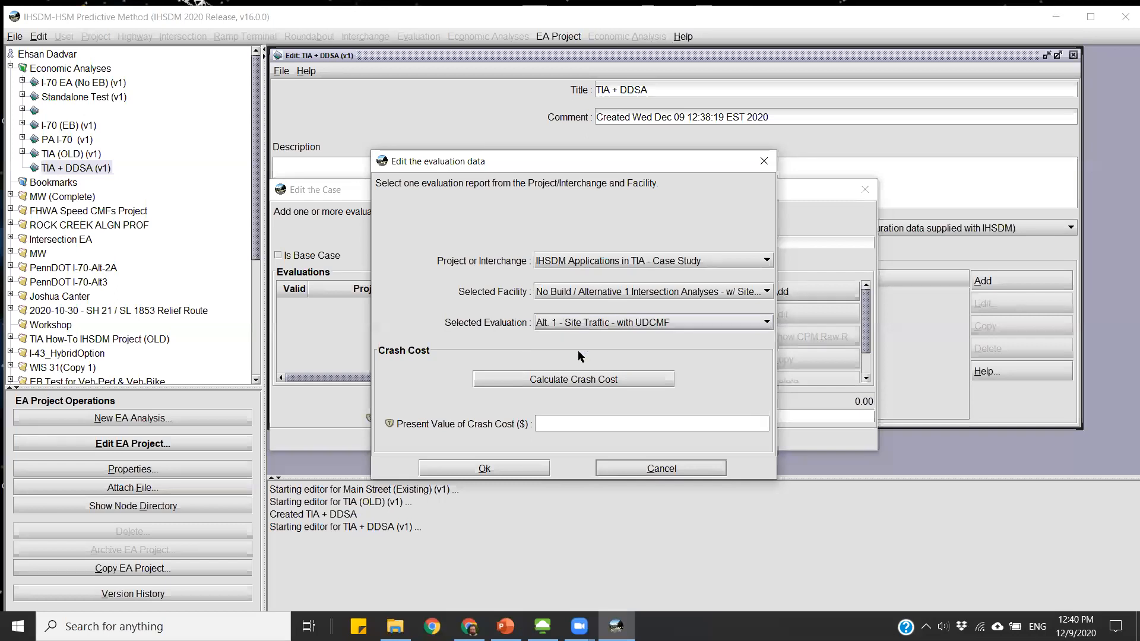
# Step: Calculate the Alt. 1 evaluation's crash cost and set the case's present value of other cost to 115000
pyautogui.click(573, 385)
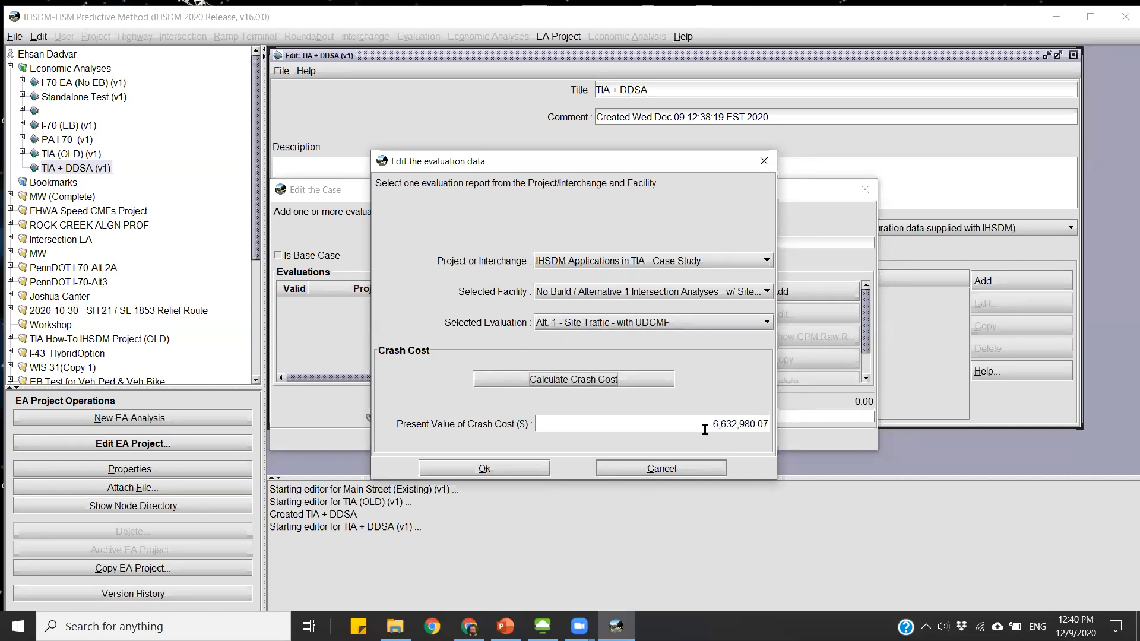
pyautogui.click(524, 468)
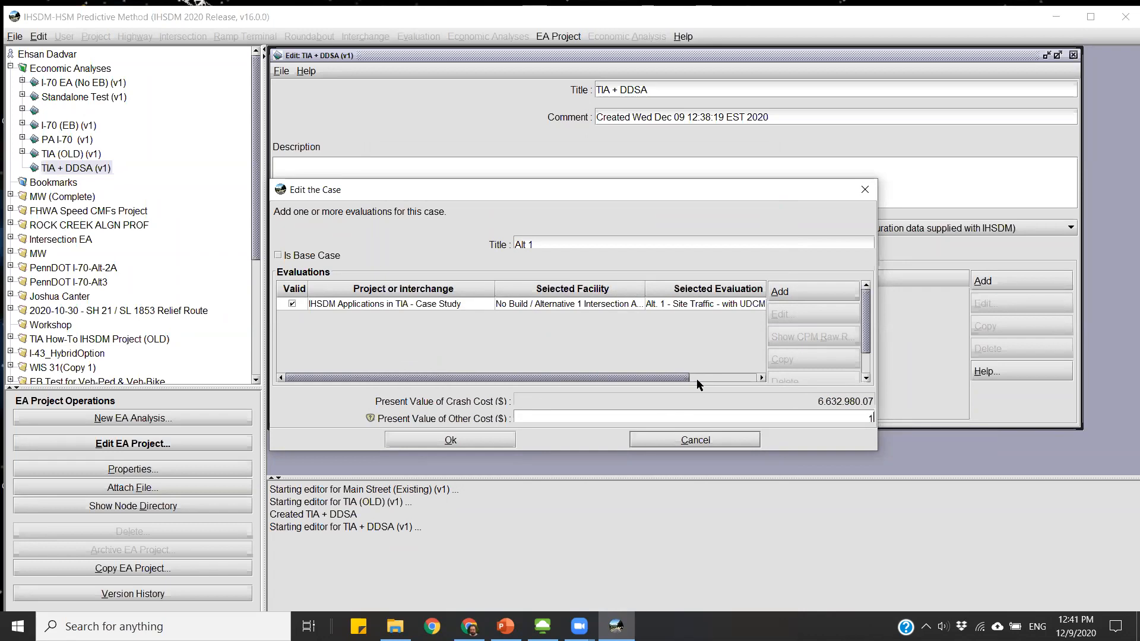
pyautogui.write('000')
pyautogui.click(473, 438)
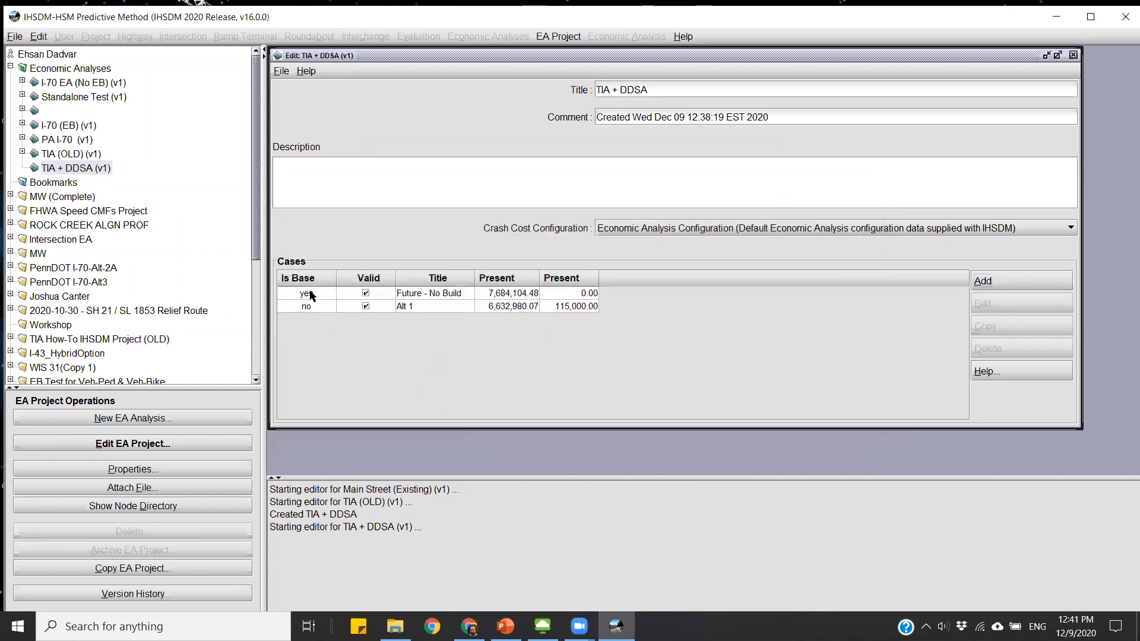
# Step: Add a third case titled "Alt 2" to the TIA + DDSA project
pyautogui.click(1005, 276)
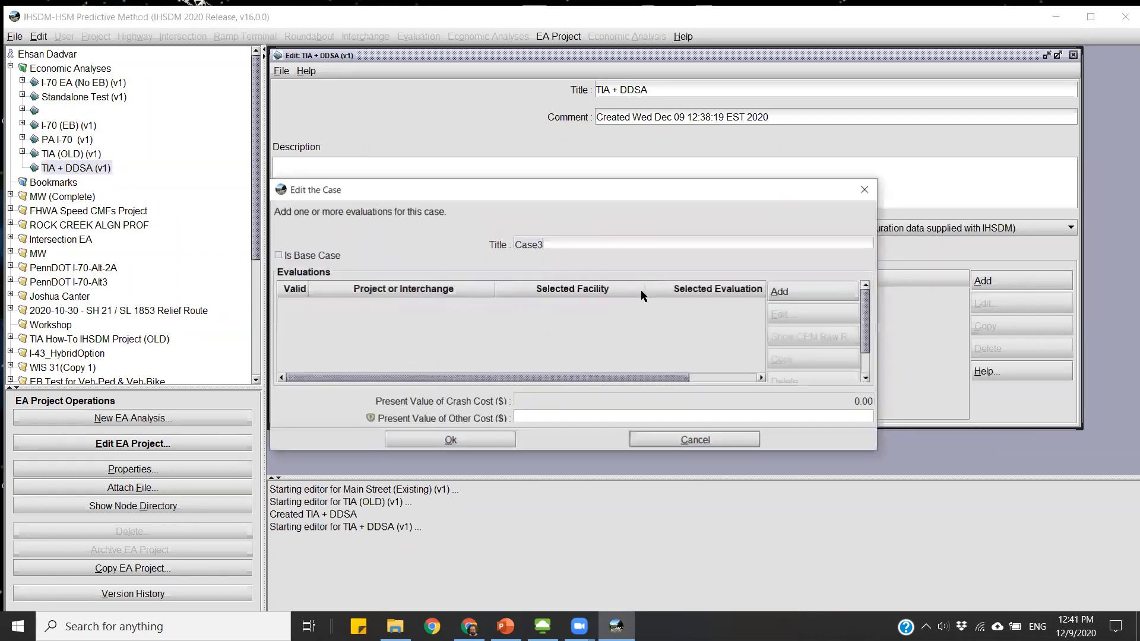
pyautogui.press('BackSpace')
pyautogui.press('BackSpace')
pyautogui.press('BackSpace')
pyautogui.press('BackSpace')
pyautogui.press('BackSpace')
pyautogui.write('Alt 2')
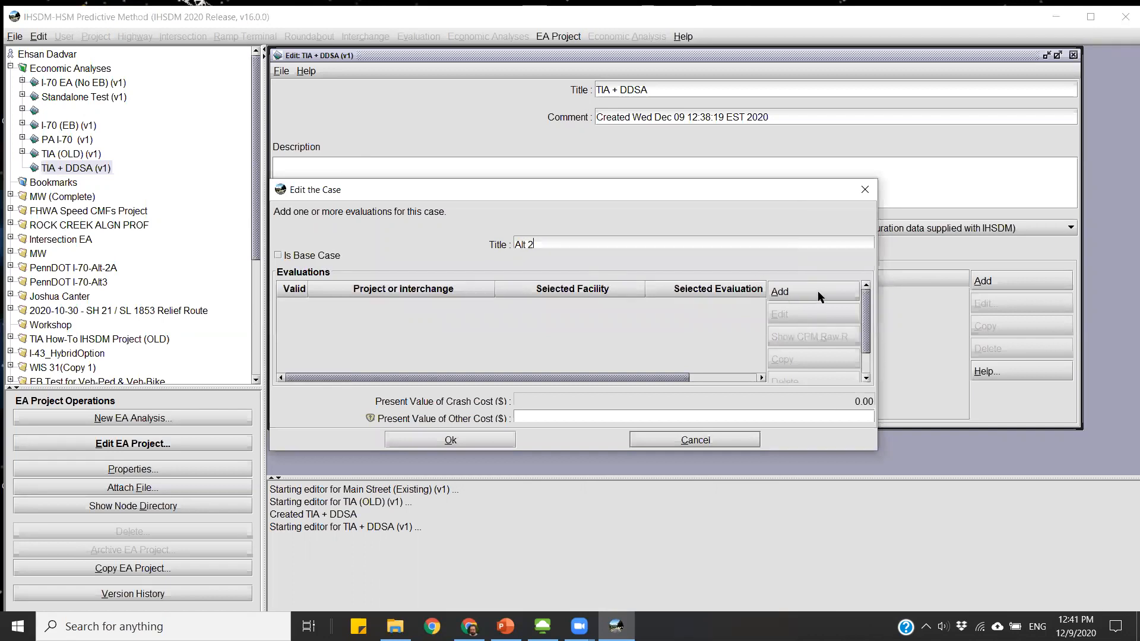
# Step: Add an evaluation to Alt 2 from IHSDM Applications in TIA - Case Study, Alternative 2 Intersection Analyses: Alt. 2 - Site Traffic - with UDCMF
pyautogui.click(788, 286)
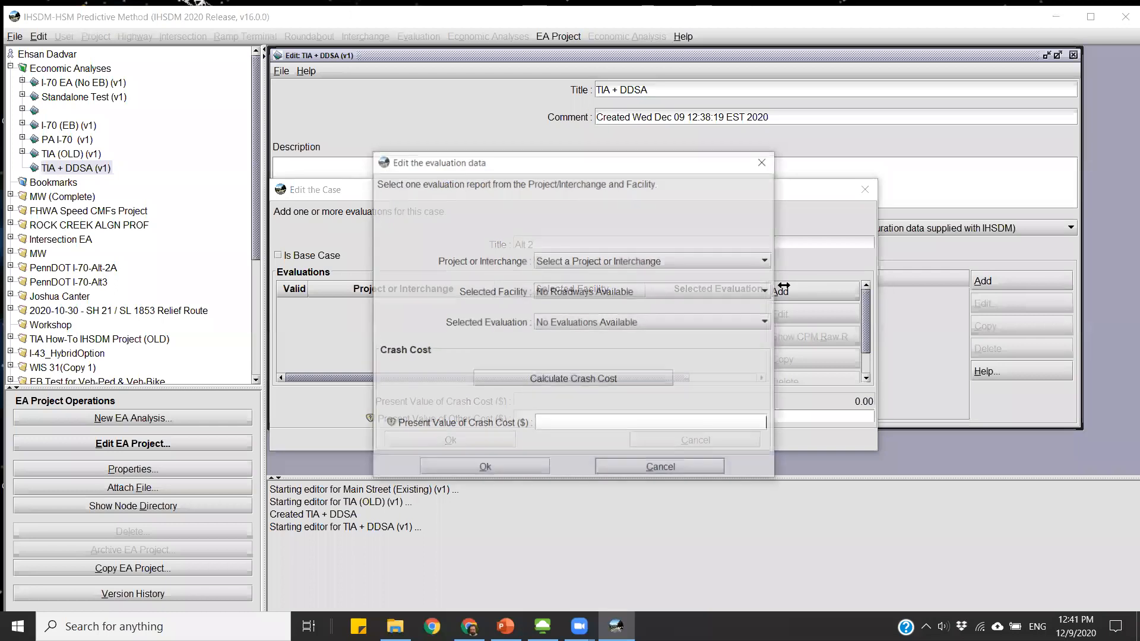
pyautogui.click(623, 261)
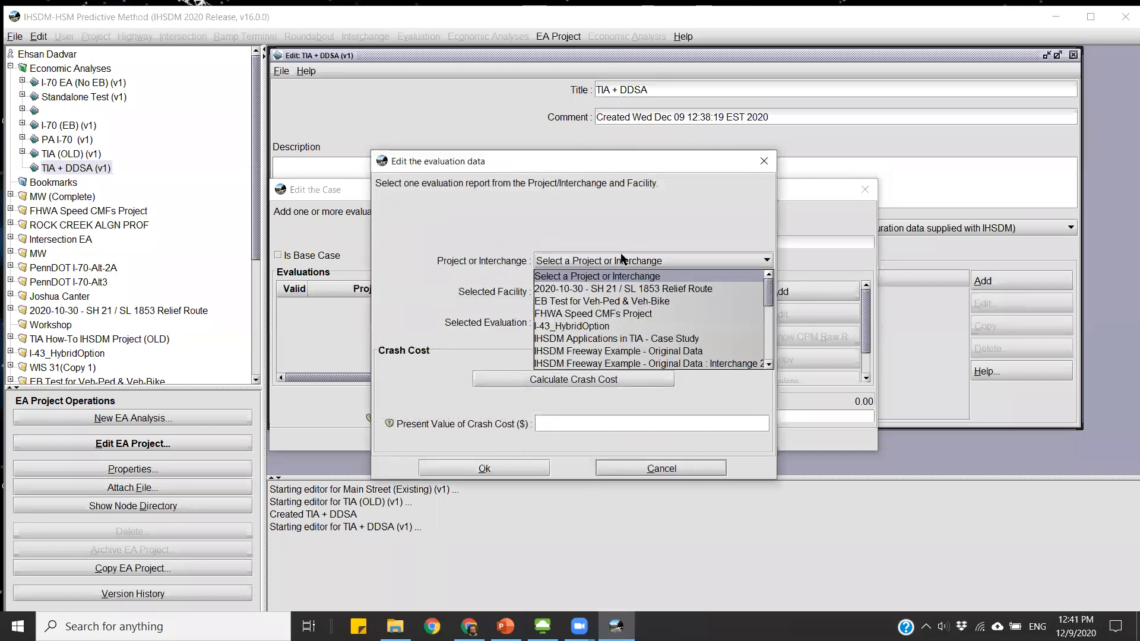
pyautogui.click(610, 339)
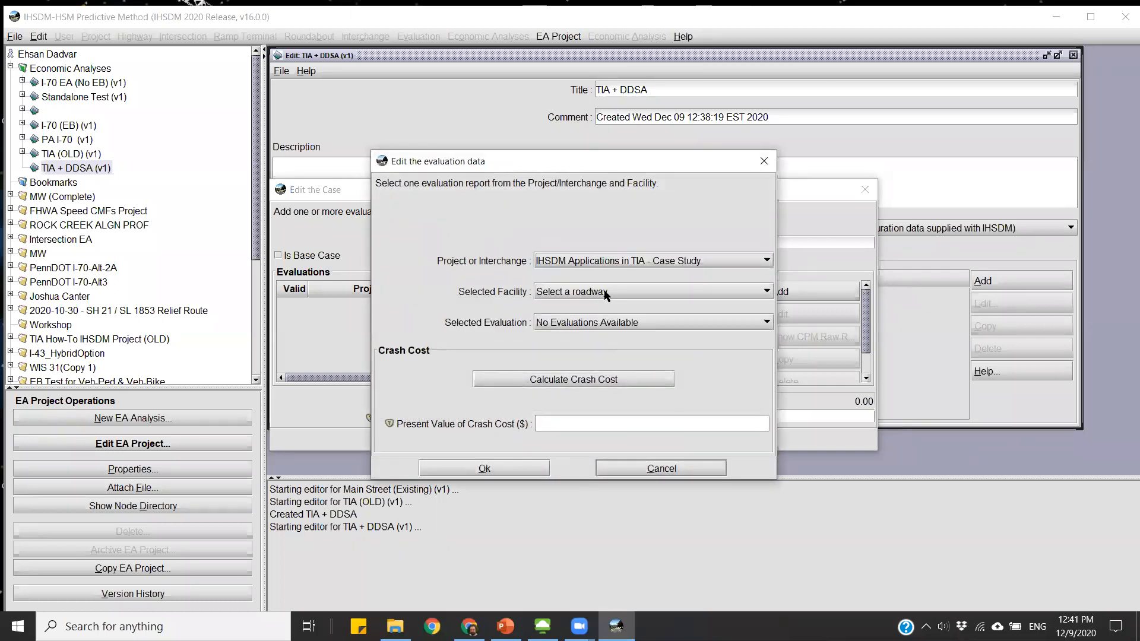
pyautogui.click(631, 287)
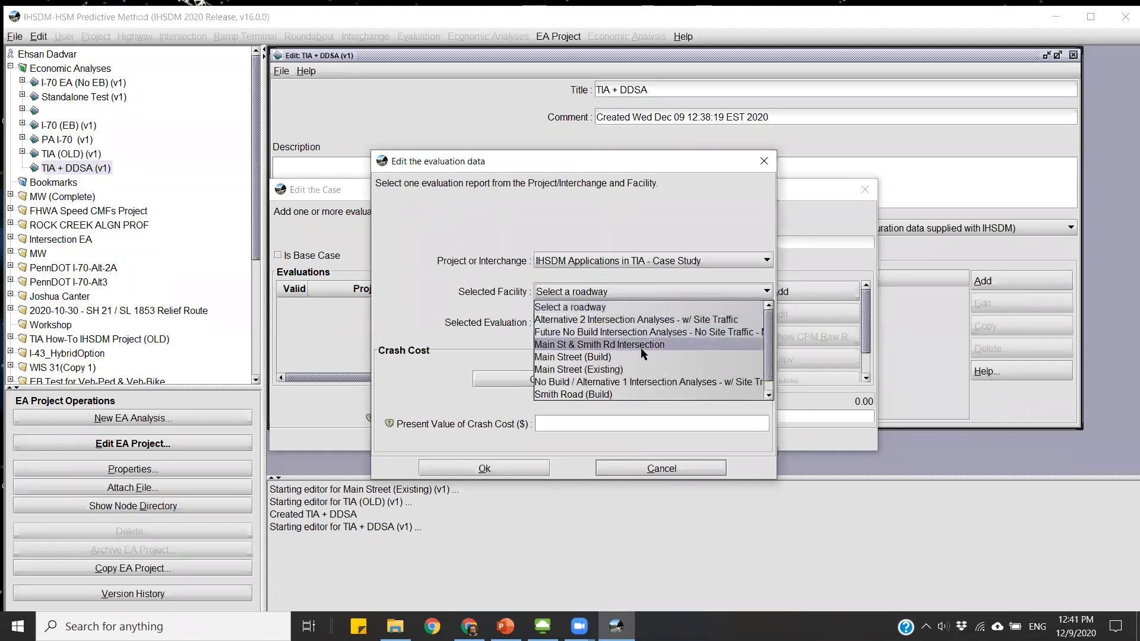
pyautogui.click(631, 320)
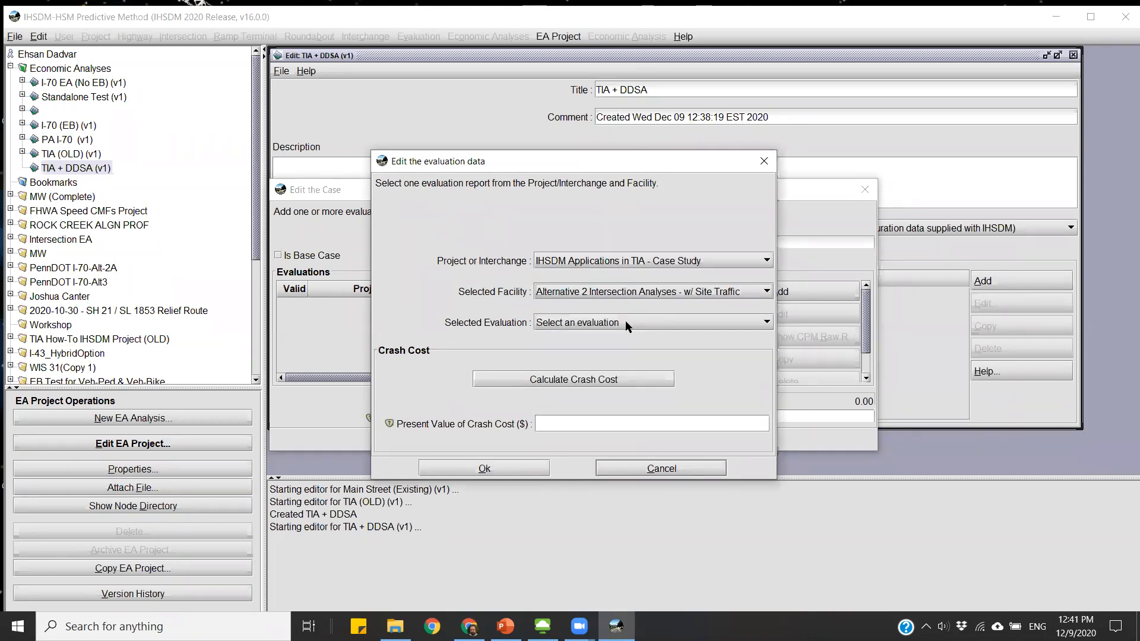
pyautogui.click(626, 324)
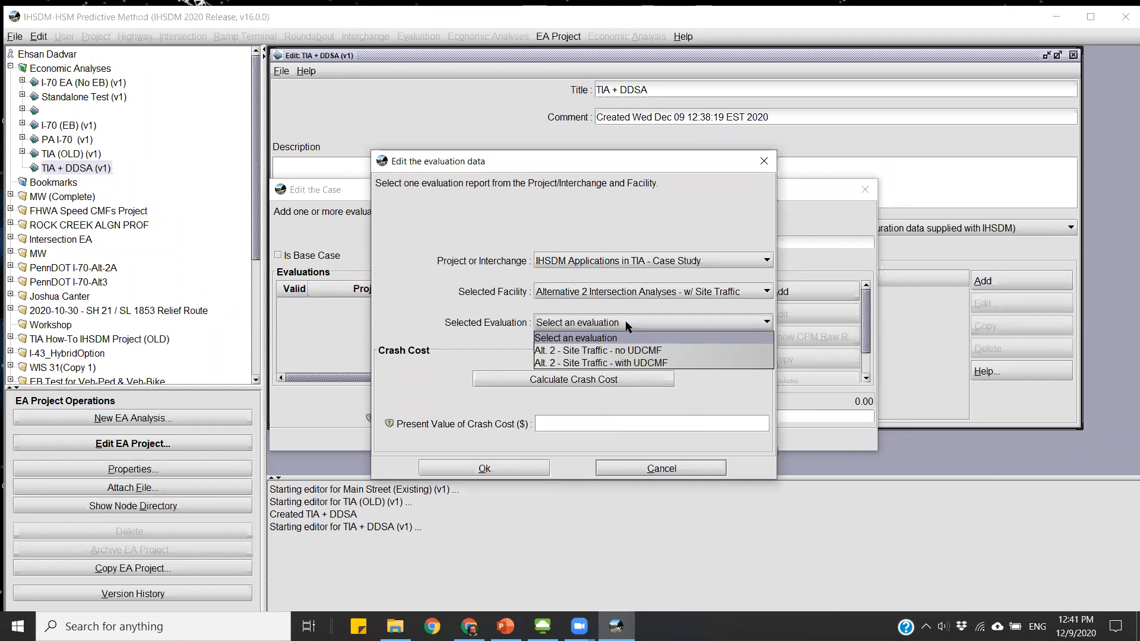
pyautogui.click(629, 364)
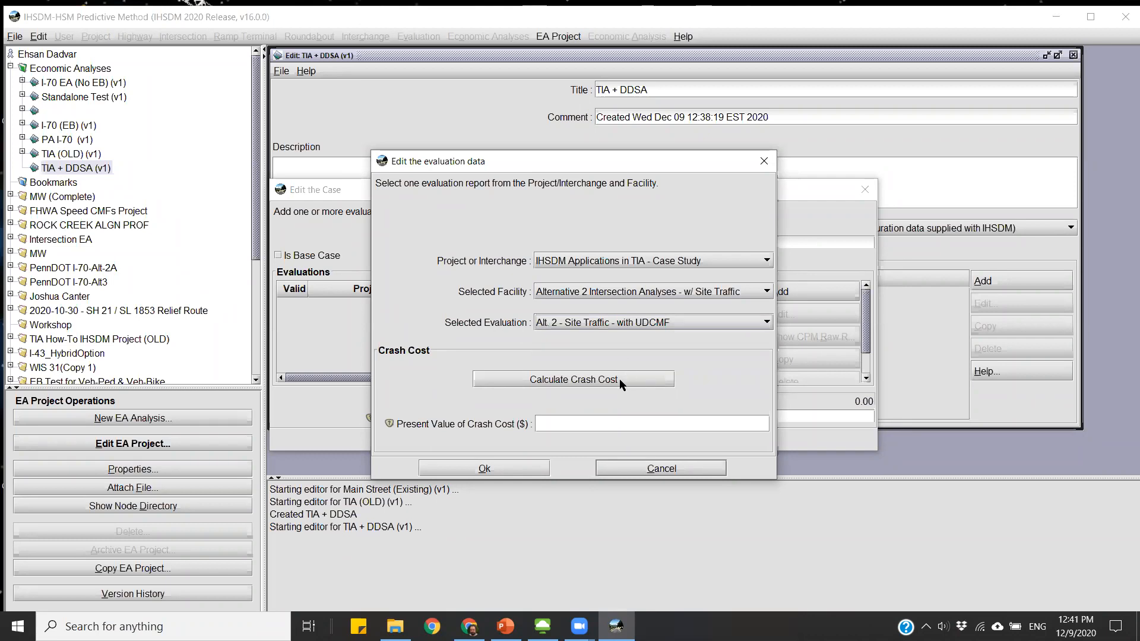
# Step: Calculate the Alt. 2 evaluation's crash cost and set the case's present value of other cost to 150000
pyautogui.click(618, 379)
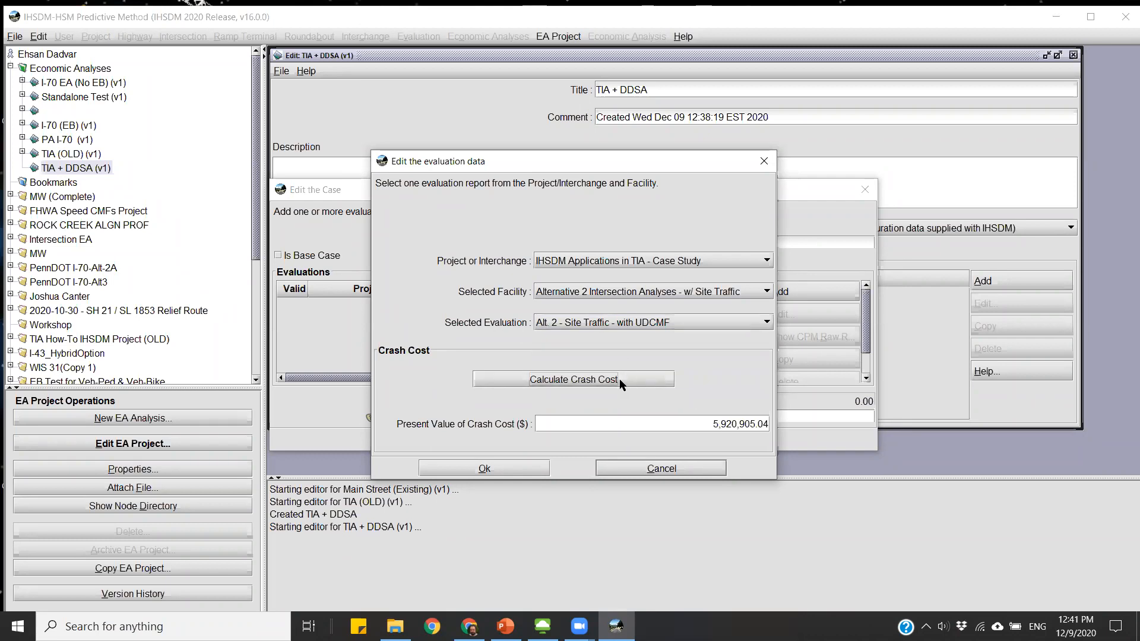
pyautogui.click(484, 469)
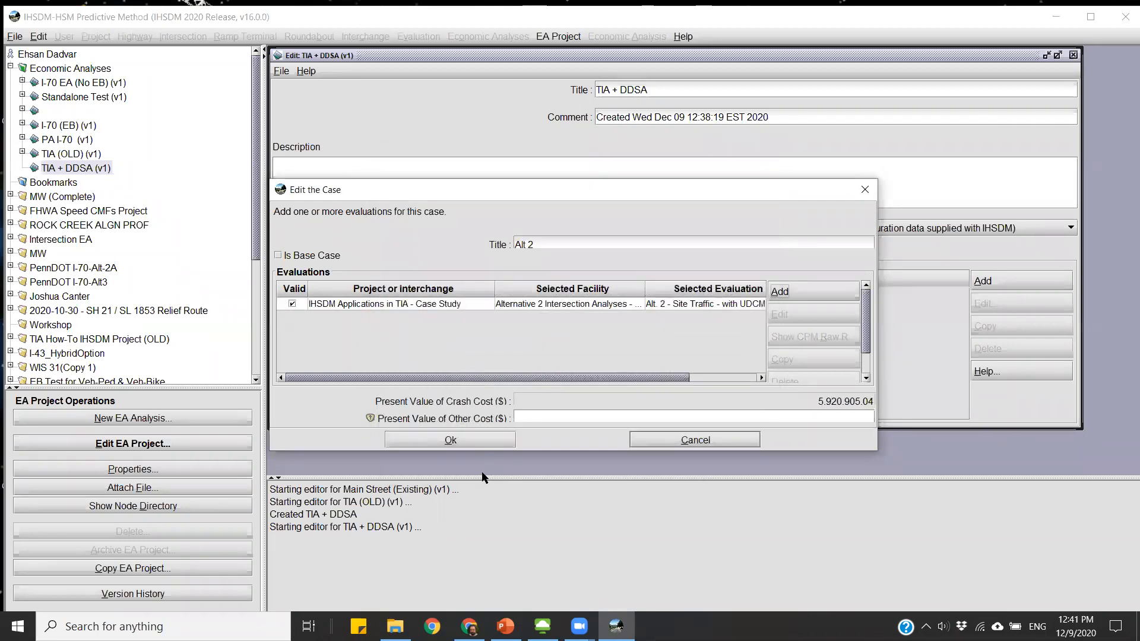
pyautogui.click(732, 419)
pyautogui.write('150000')
pyautogui.click(417, 438)
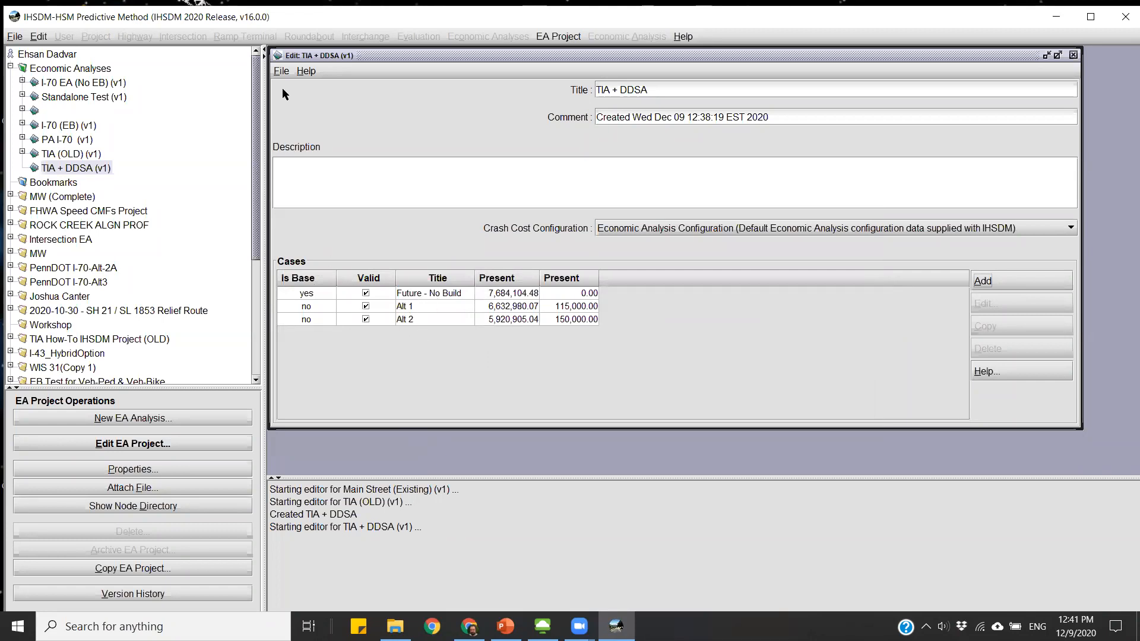
# Step: Save the TIA + DDSA project under the same version and close its editor
pyautogui.click(281, 73)
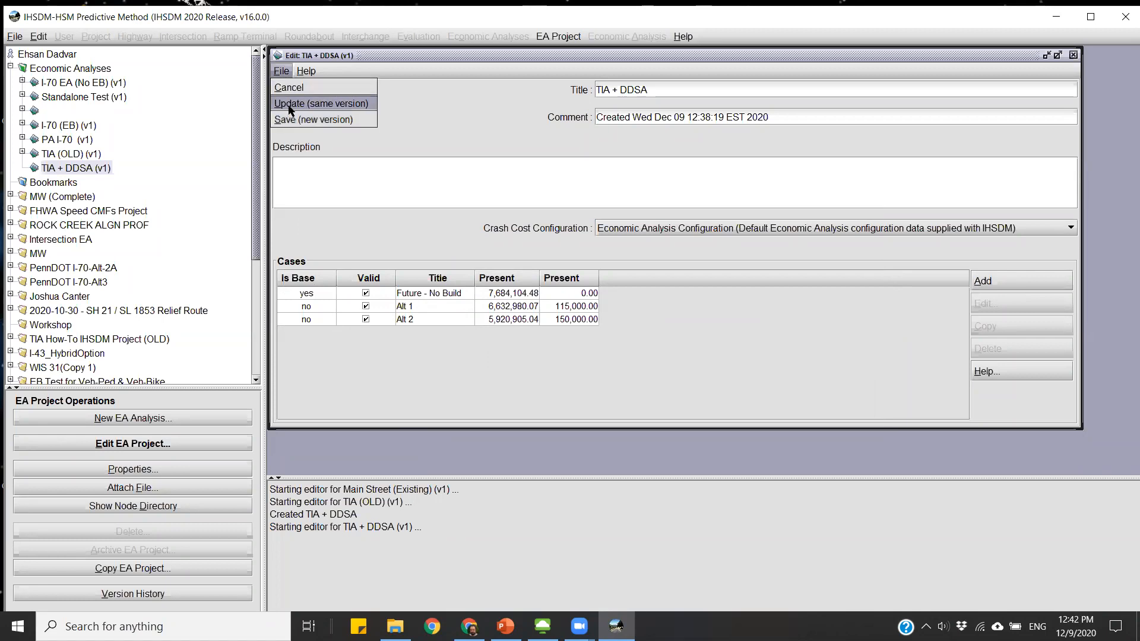
pyautogui.click(289, 106)
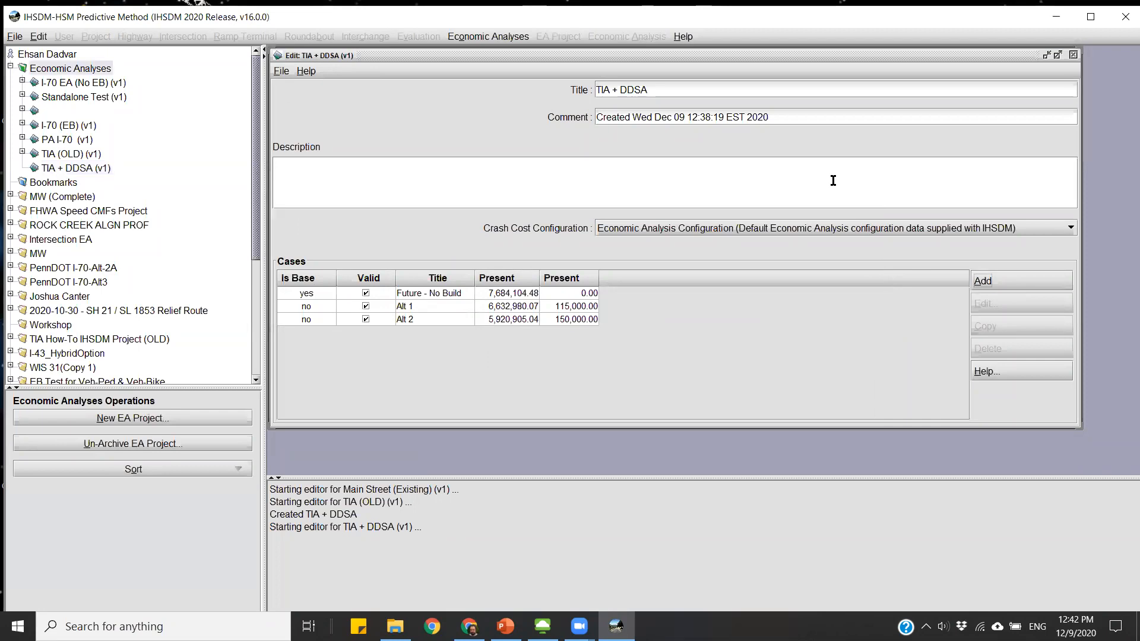
pyautogui.click(1073, 56)
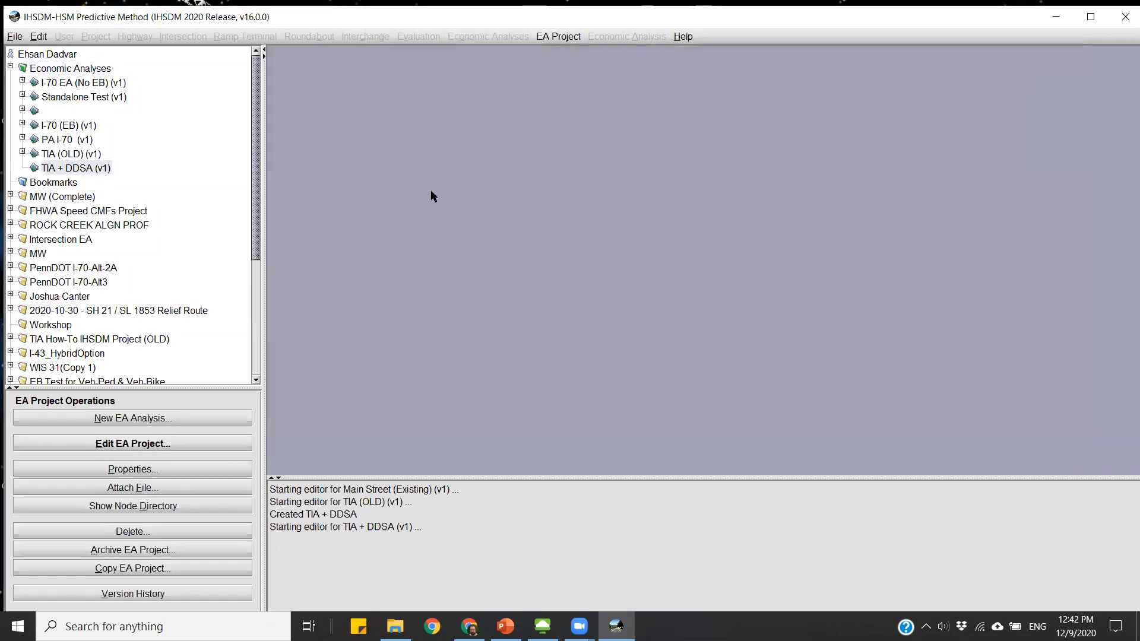
# Step: Create and run a Benefit/Cost analysis for the TIA + DDSA project, with the report shown on completion
pyautogui.click(58, 169)
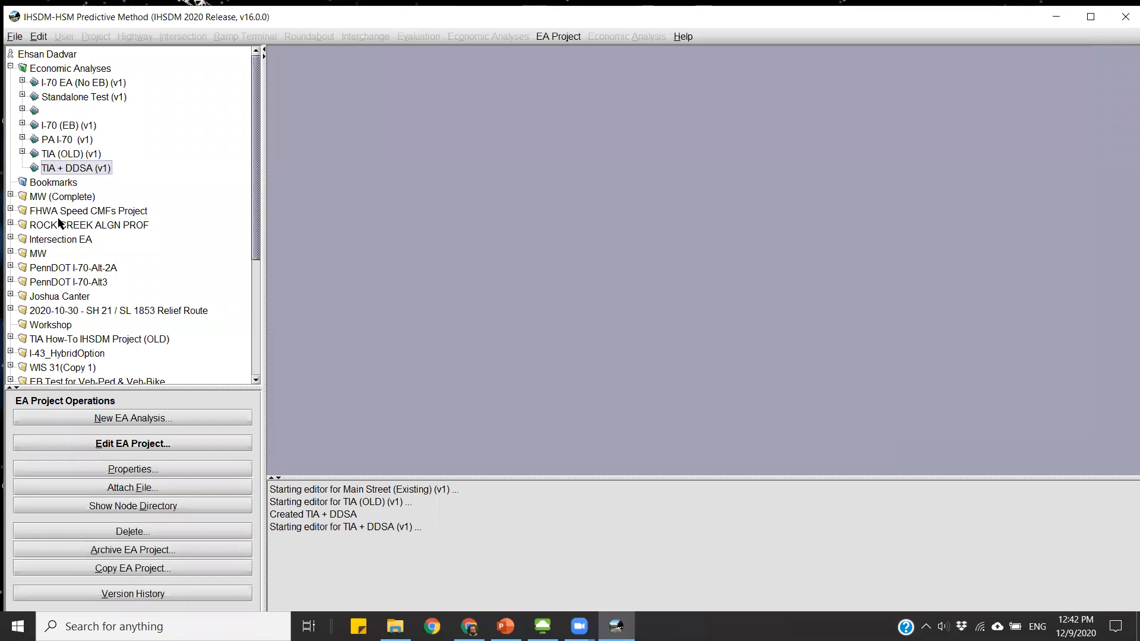
pyautogui.click(128, 419)
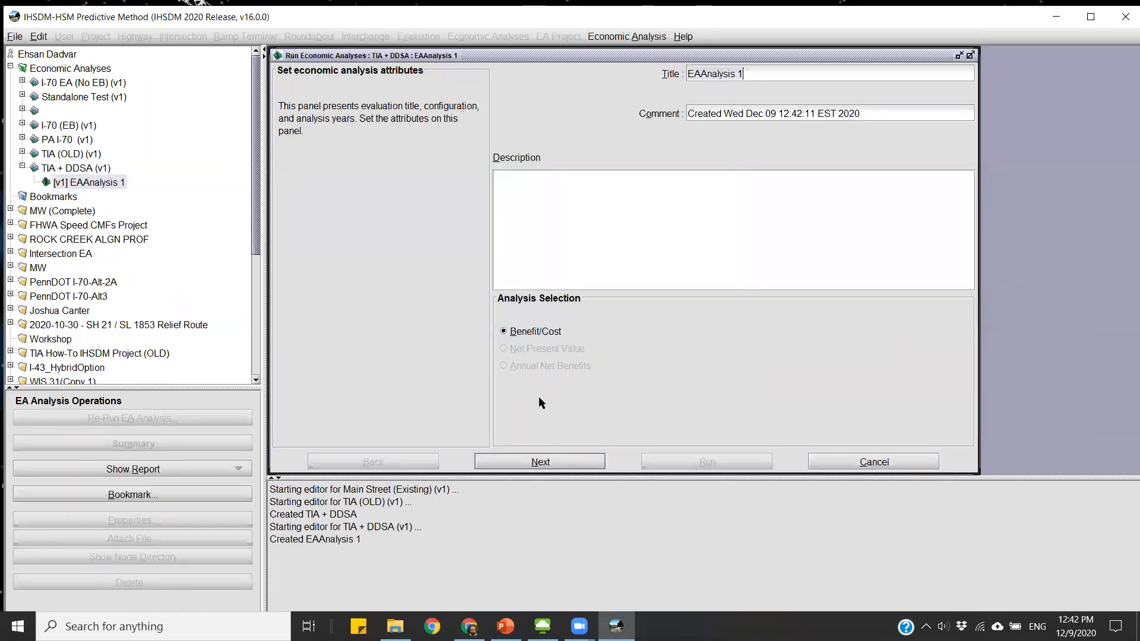
pyautogui.click(545, 462)
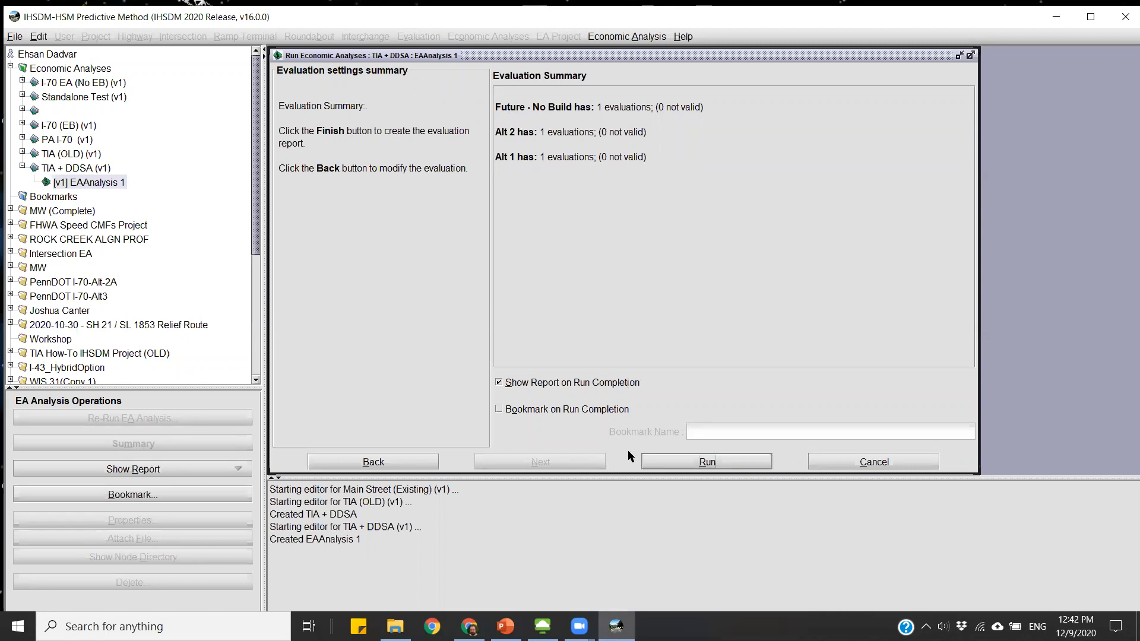
pyautogui.click(498, 382)
pyautogui.click(688, 466)
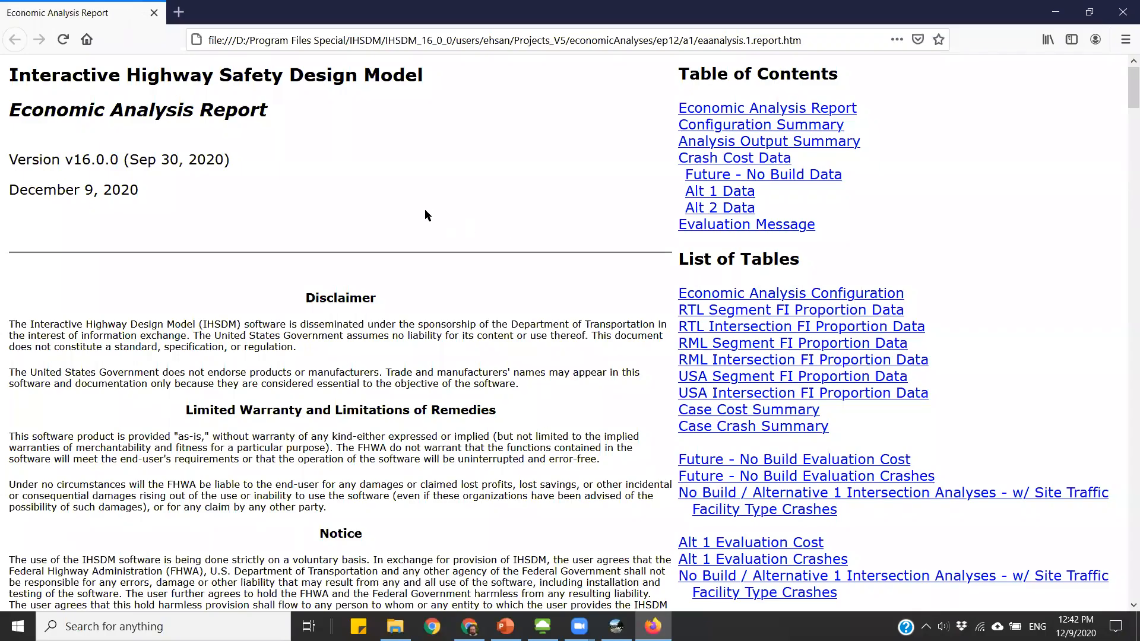
# Step: Examine the configuration summary and the KABCO unit costs in the Economic Analysis Report
pyautogui.scroll(-10, 424, 211)
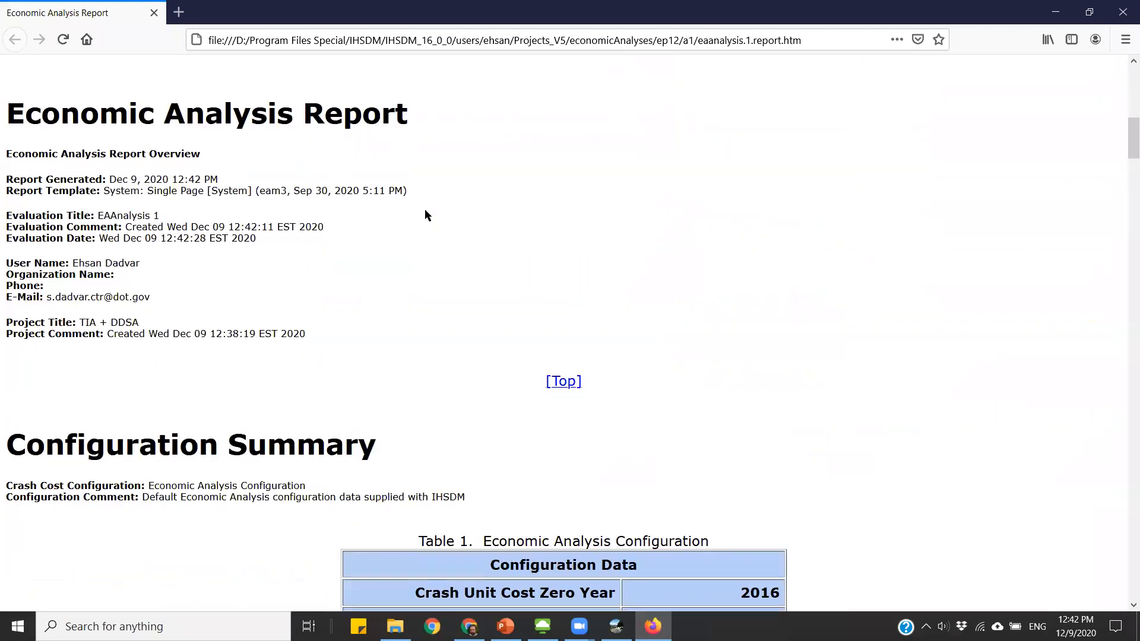
pyautogui.scroll(-5, 425, 210)
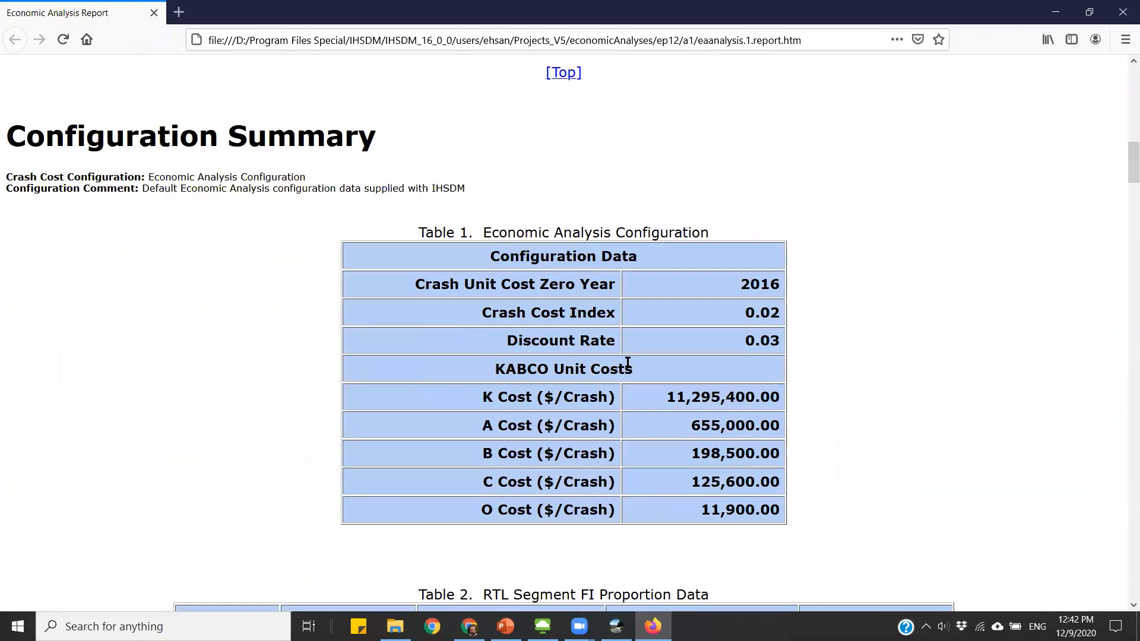
pyautogui.moveTo(667, 397); pyautogui.dragTo(760, 506)
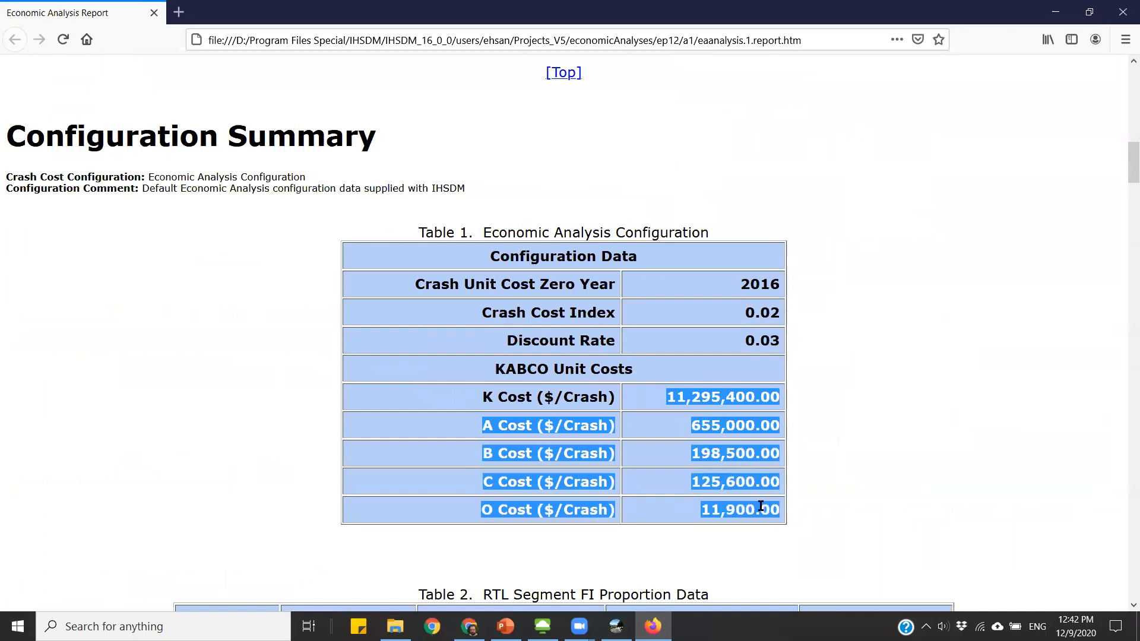
pyautogui.click(675, 393)
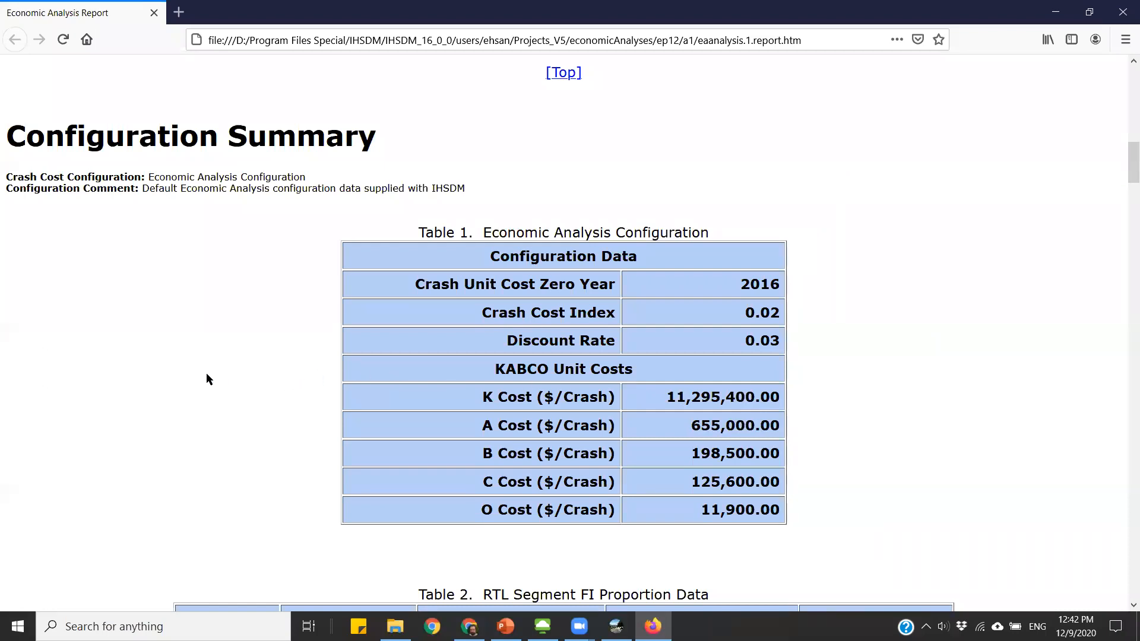
# Step: Look through the FI proportion tables in the report, continuing to the Analysis Output Summary
pyautogui.scroll(-3, 206, 374)
pyautogui.scroll(-2, 166, 359)
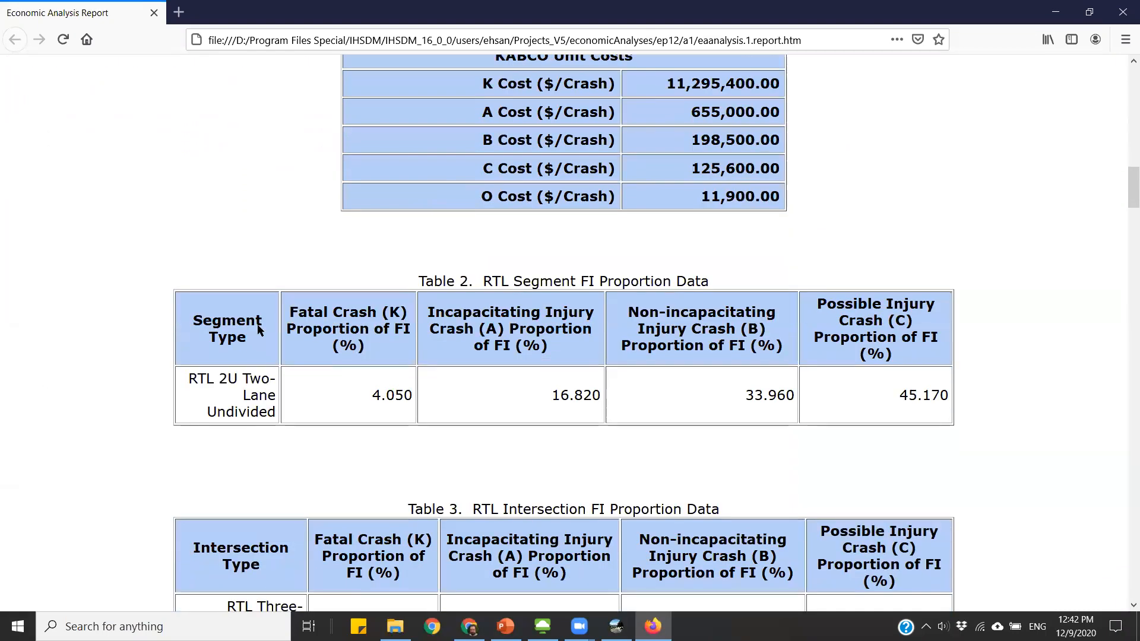
pyautogui.scroll(-3, 144, 365)
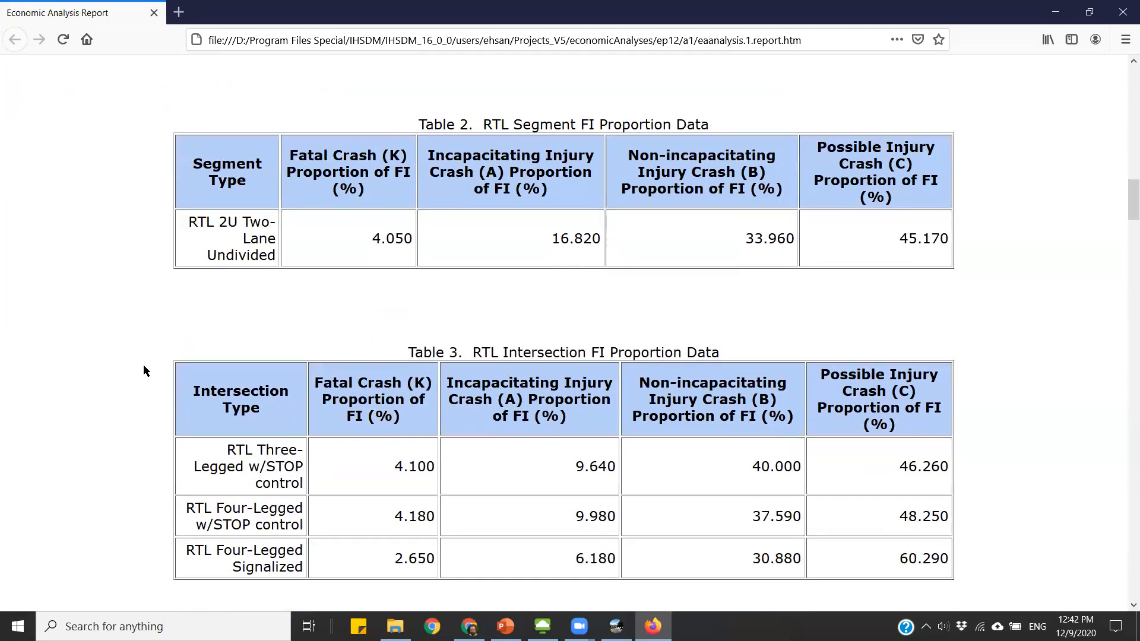
pyautogui.scroll(-20, 143, 367)
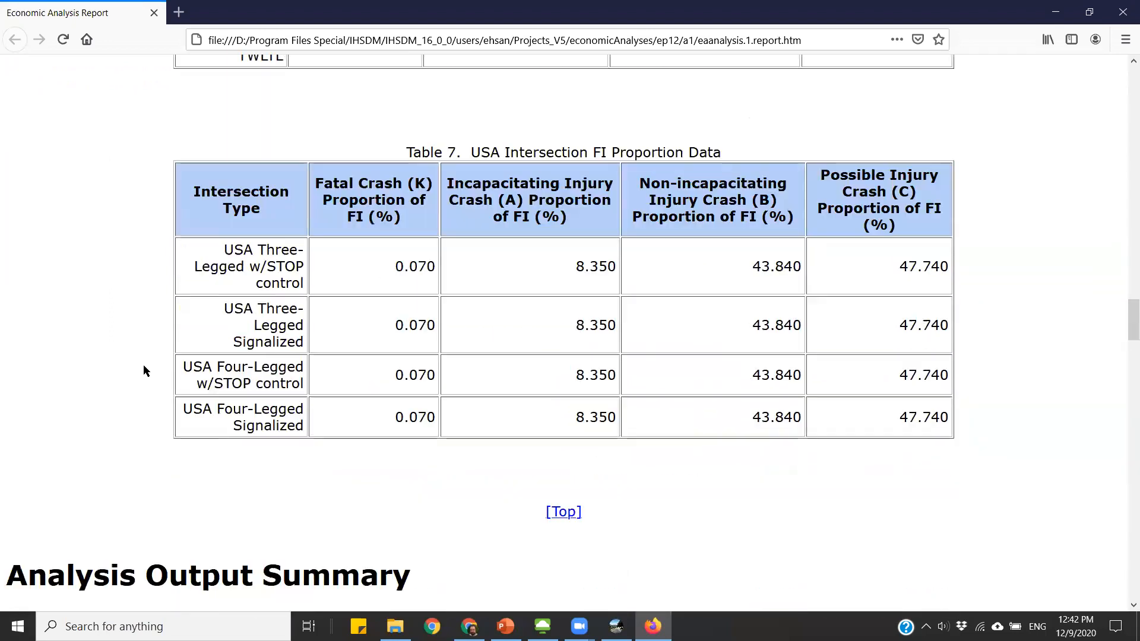
pyautogui.scroll(-9, 144, 364)
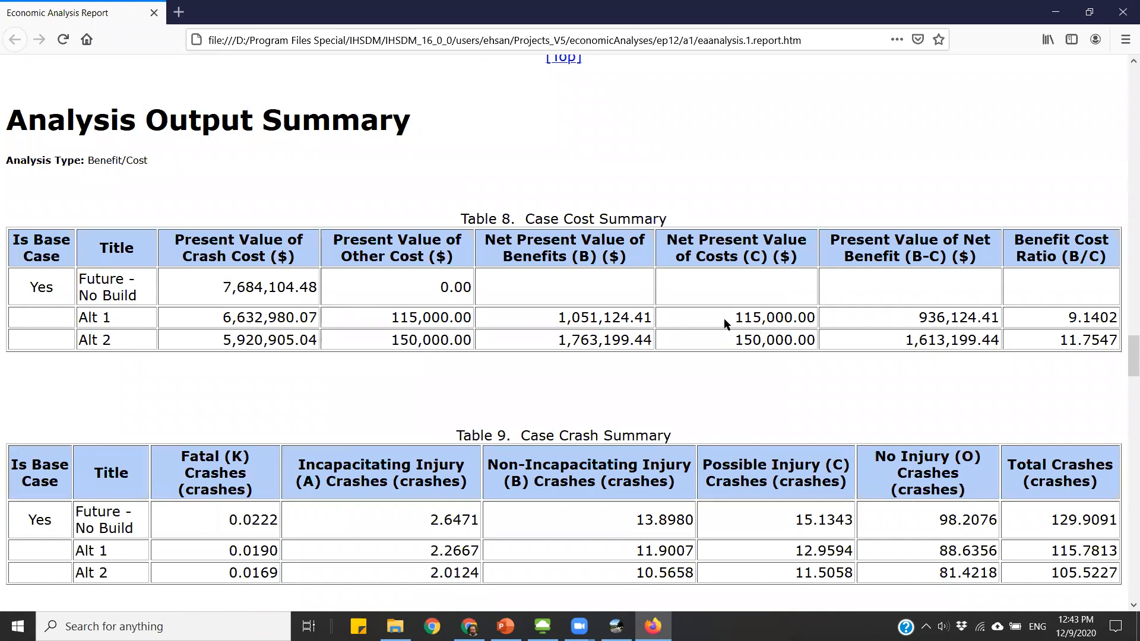
# Step: Compare the net present costs and benefit cost ratios of Alt 1 and Alt 2, and read the Case Crash Summary
pyautogui.moveTo(737, 315); pyautogui.dragTo(812, 315)
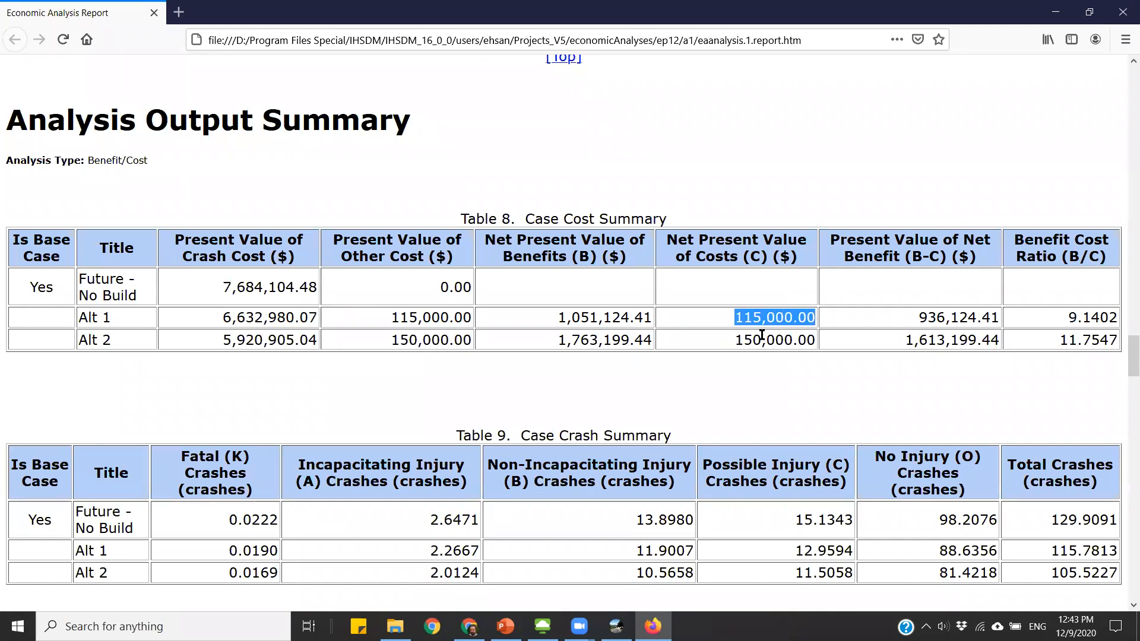
pyautogui.moveTo(738, 338); pyautogui.dragTo(817, 344)
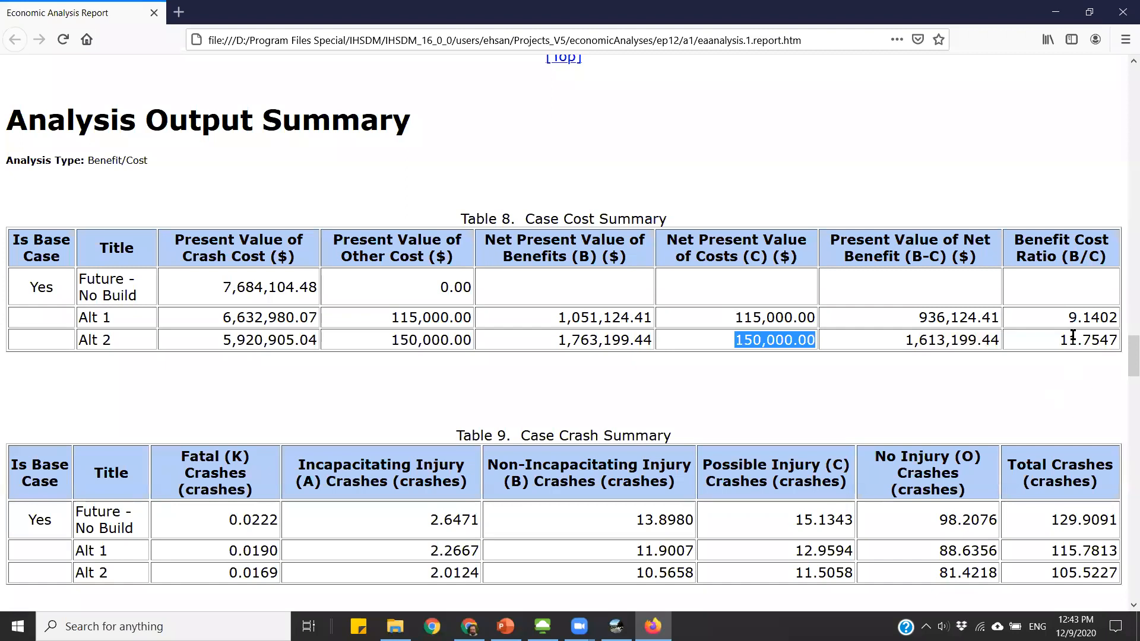
pyautogui.moveTo(1072, 318); pyautogui.dragTo(1117, 319)
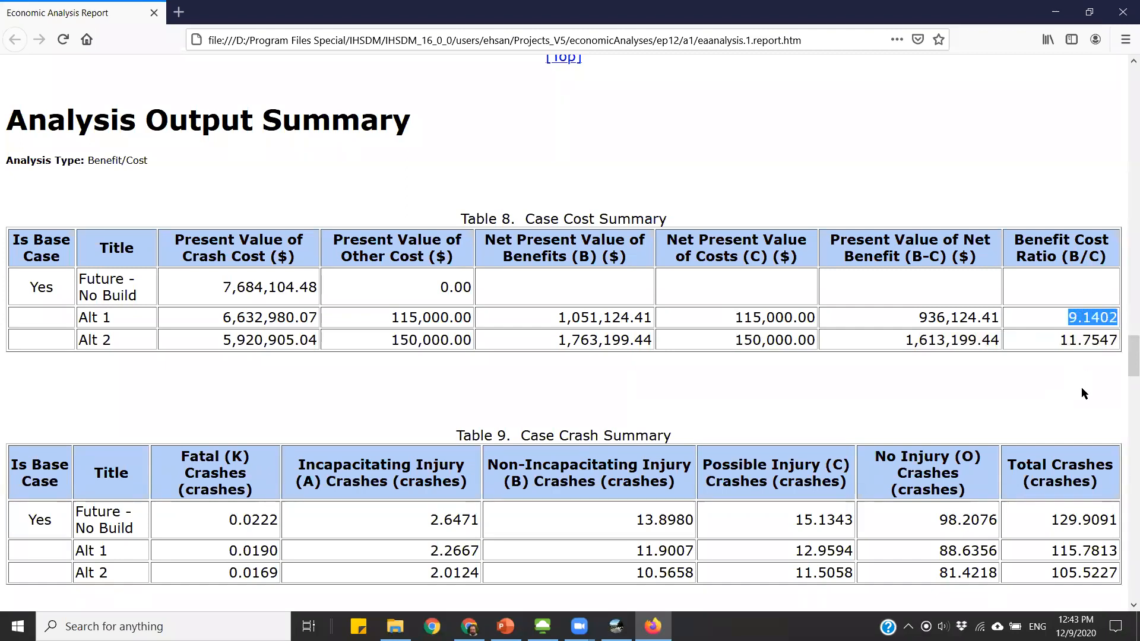
pyautogui.moveTo(1060, 341); pyautogui.dragTo(1119, 340)
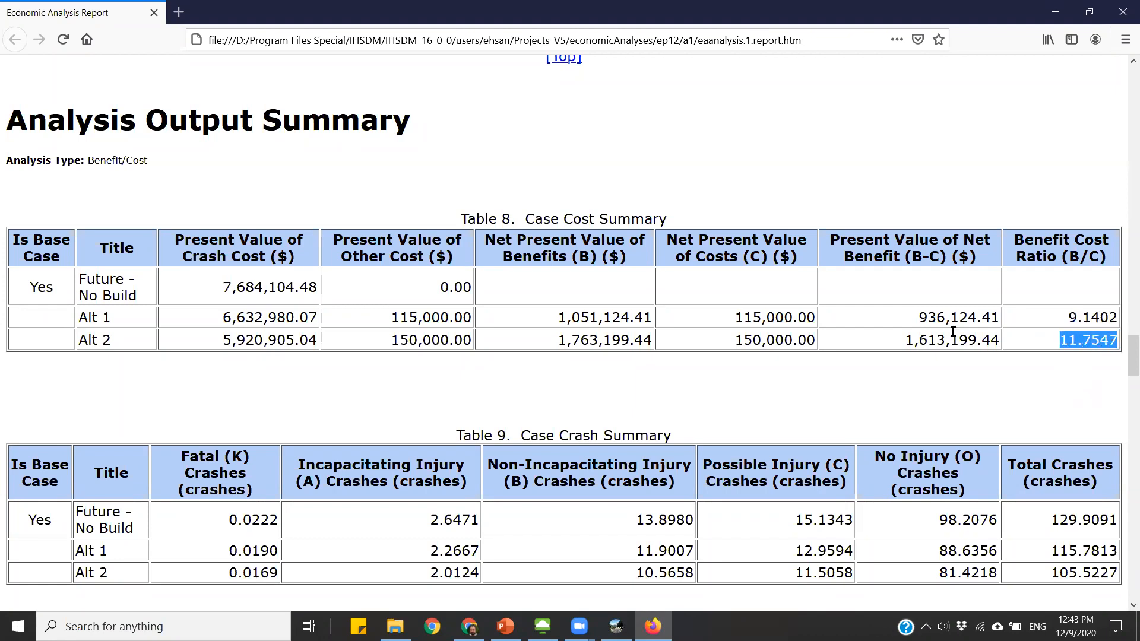
pyautogui.click(953, 335)
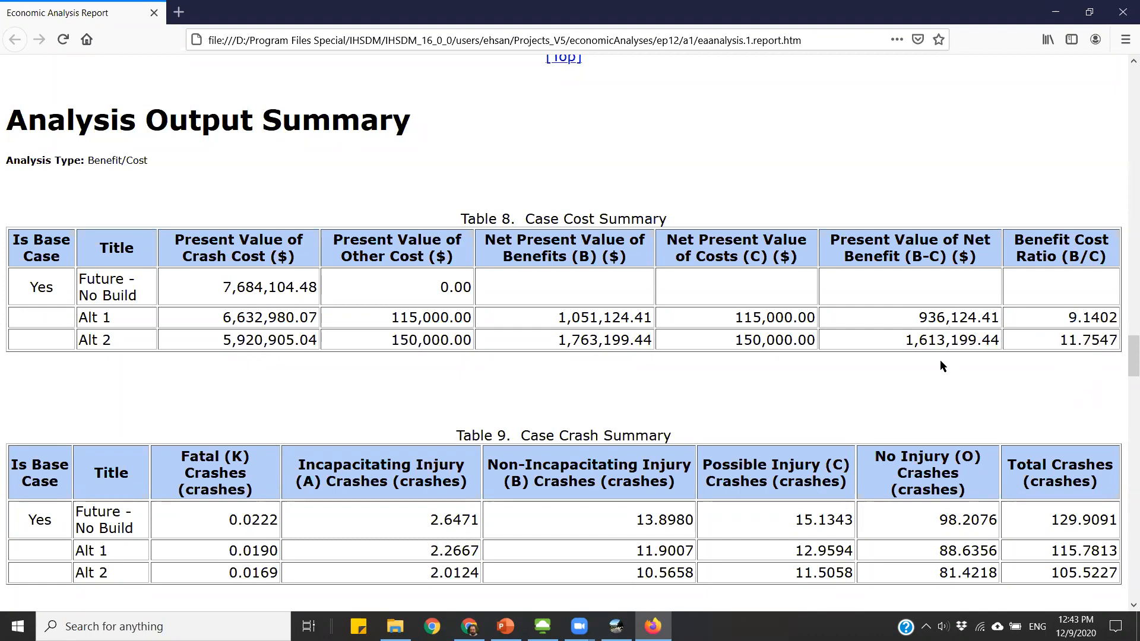
pyautogui.scroll(-3, 884, 329)
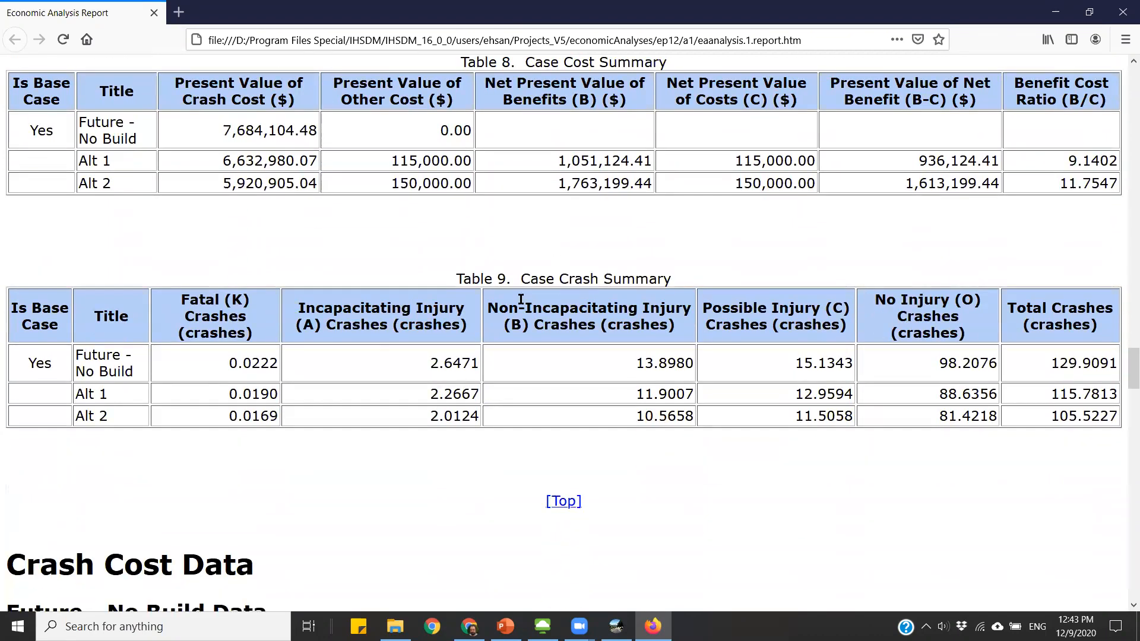
pyautogui.scroll(1, 576, 290)
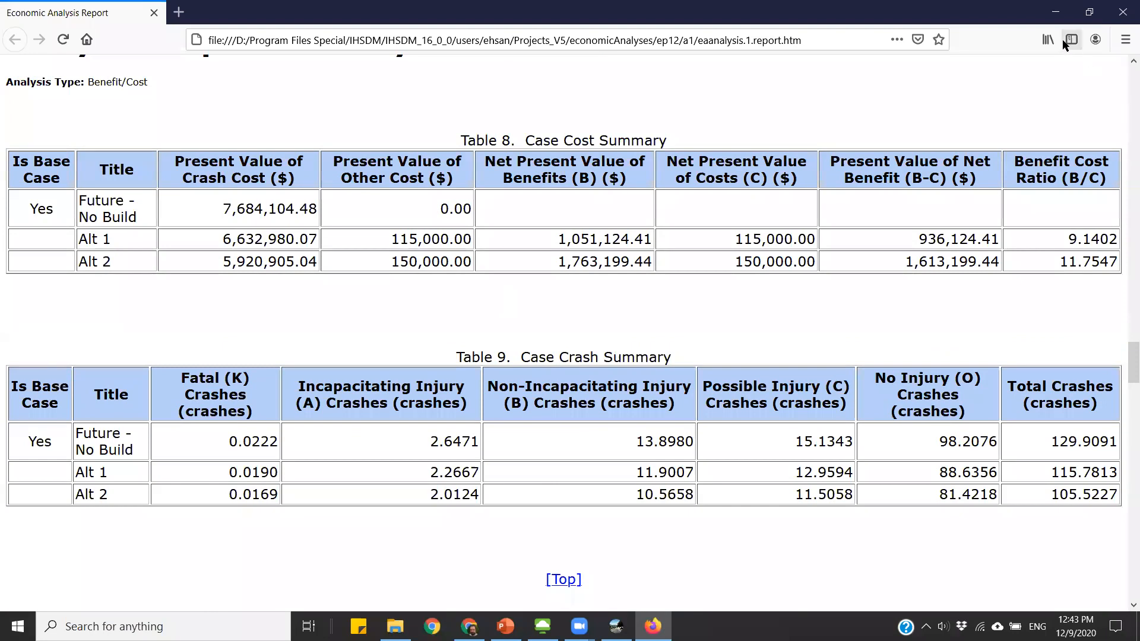
# Step: Switch back to IHSDM and open the Main St & Smith Rd Intersection site set in its editor
pyautogui.click(1052, 12)
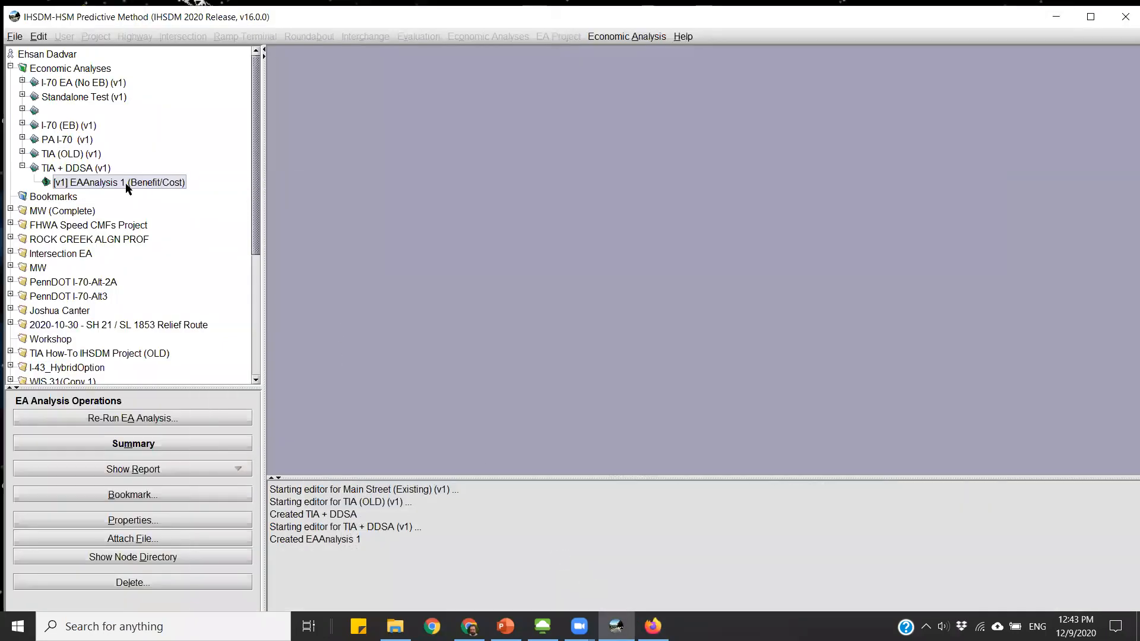
pyautogui.scroll(-5, 123, 188)
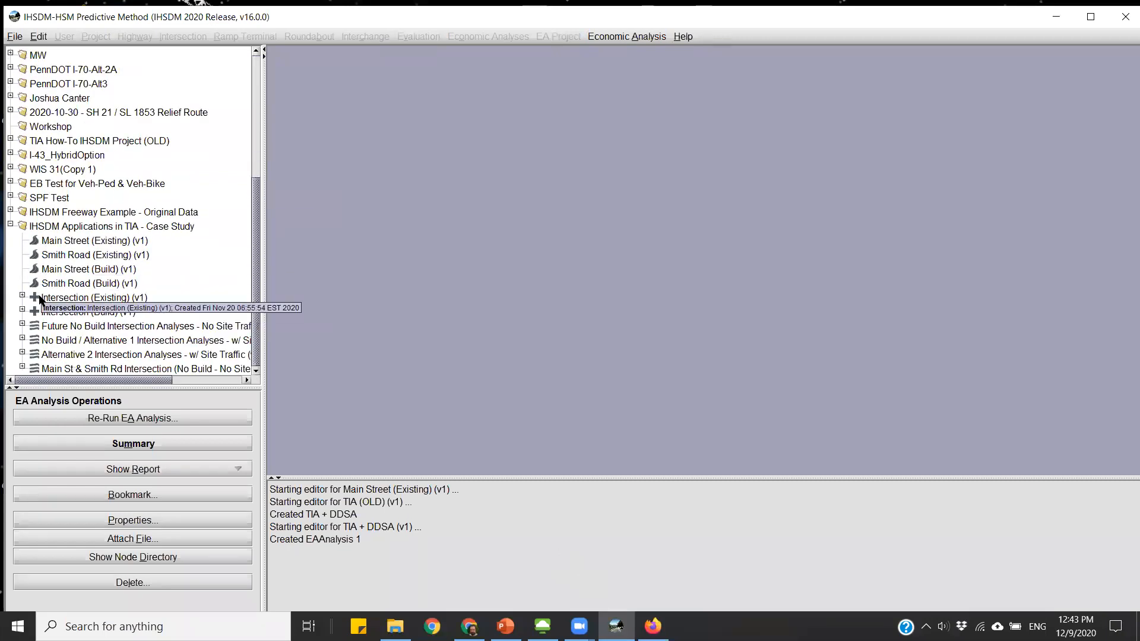
pyautogui.click(43, 327)
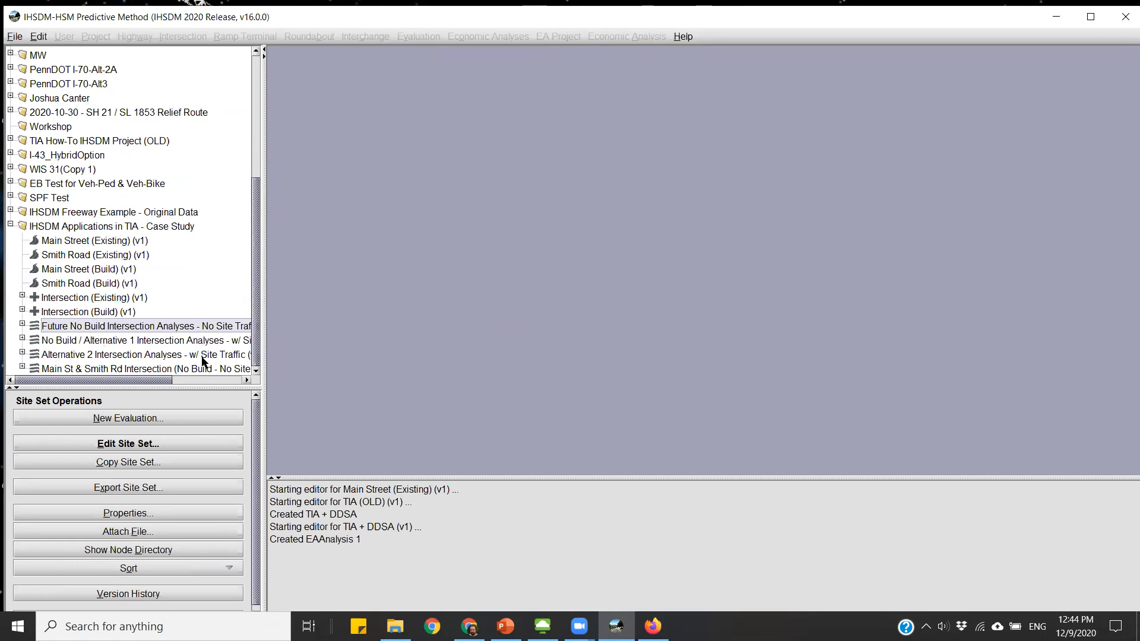
pyautogui.click(22, 368)
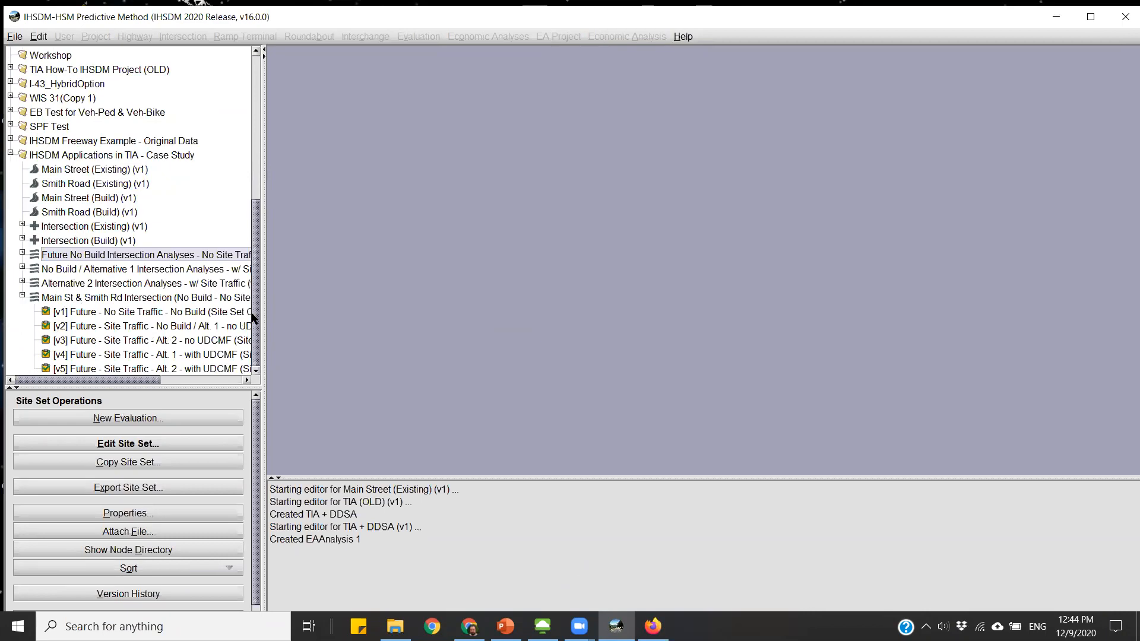
pyautogui.moveTo(264, 307); pyautogui.dragTo(336, 306)
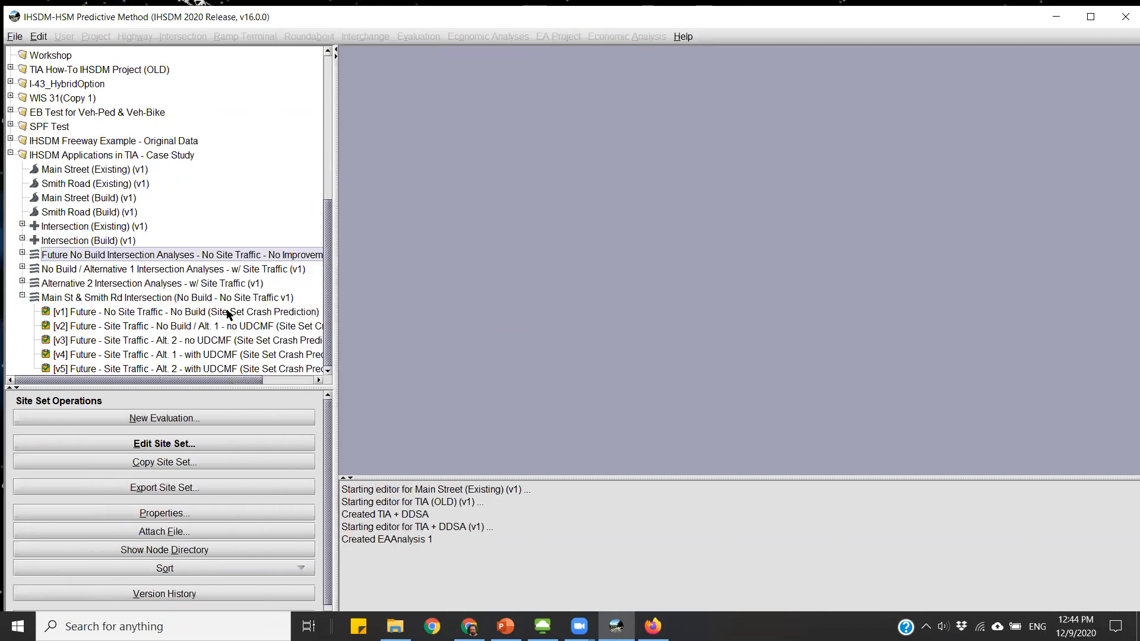
pyautogui.click(109, 299)
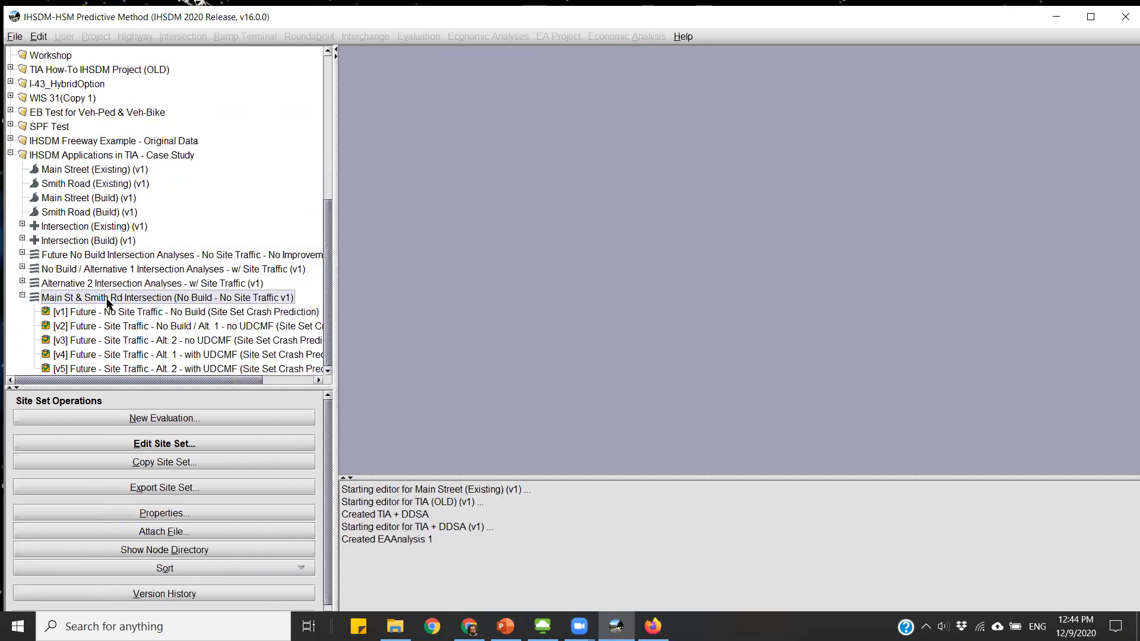
pyautogui.click(158, 443)
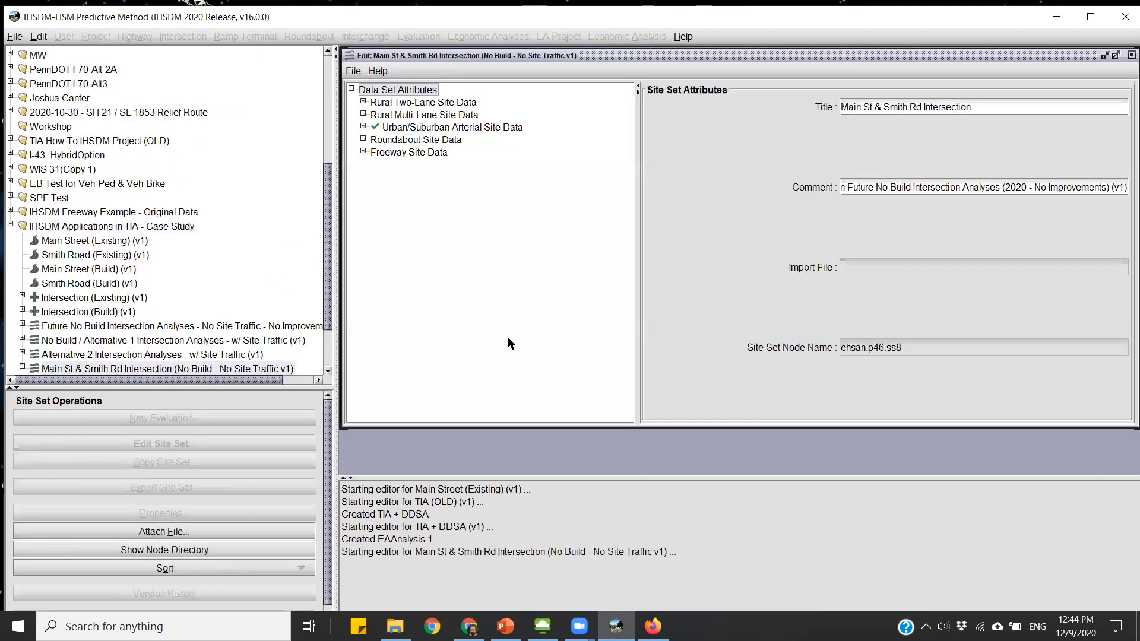
# Step: Open the site data of the four-legged signalized intersection with five lanes or fewer and review its geometric fields, including the lighting options
pyautogui.click(363, 126)
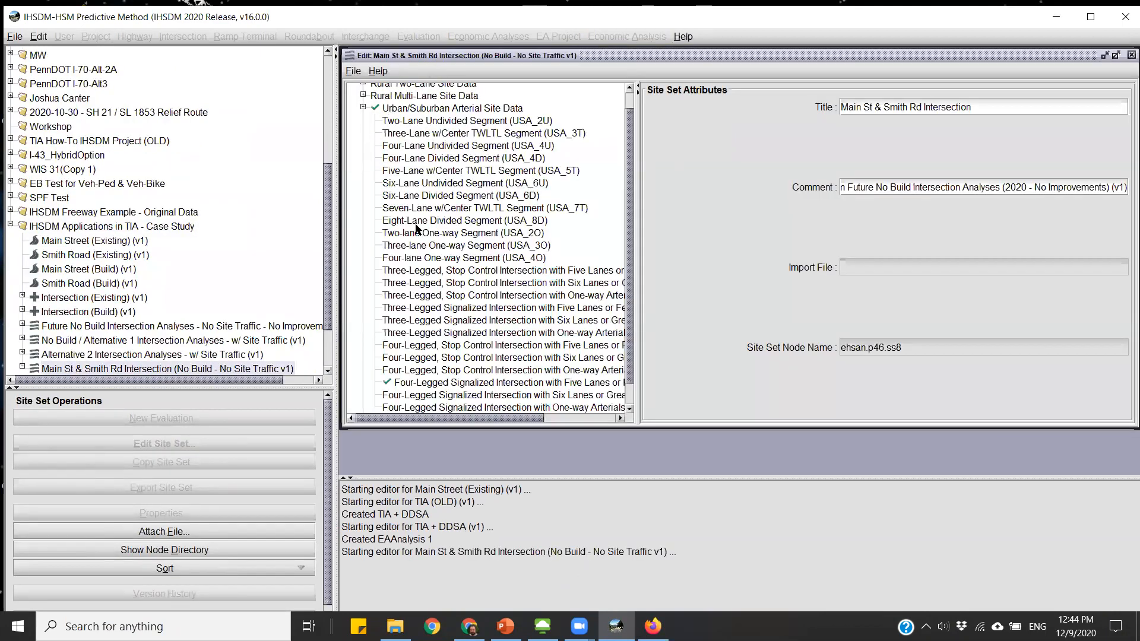
pyautogui.scroll(-1, 424, 267)
pyautogui.click(427, 358)
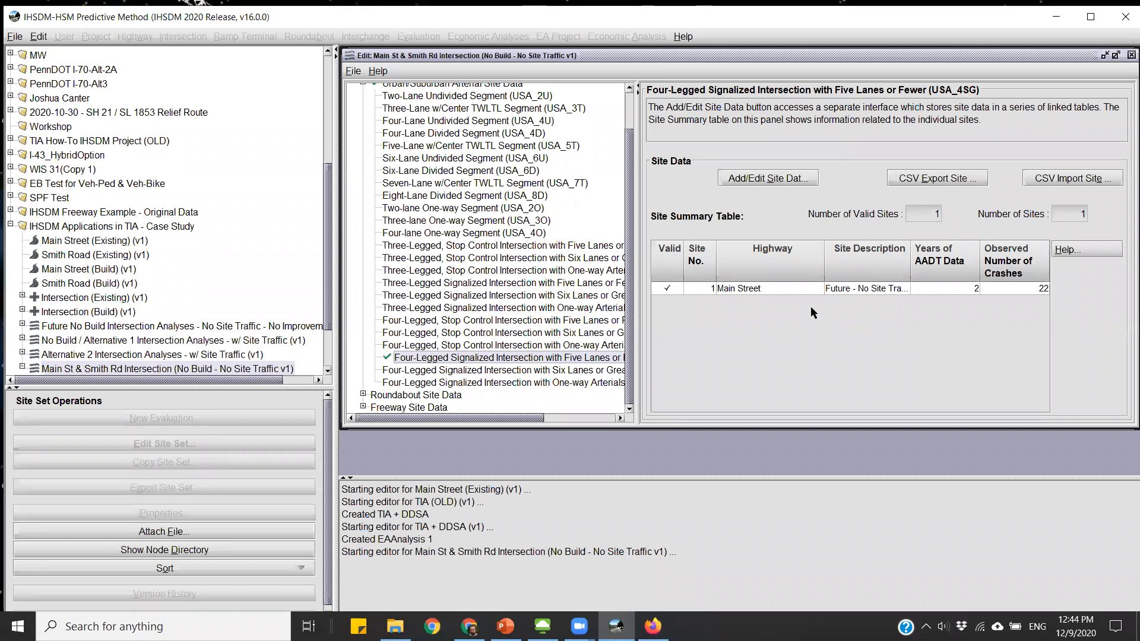
pyautogui.click(794, 183)
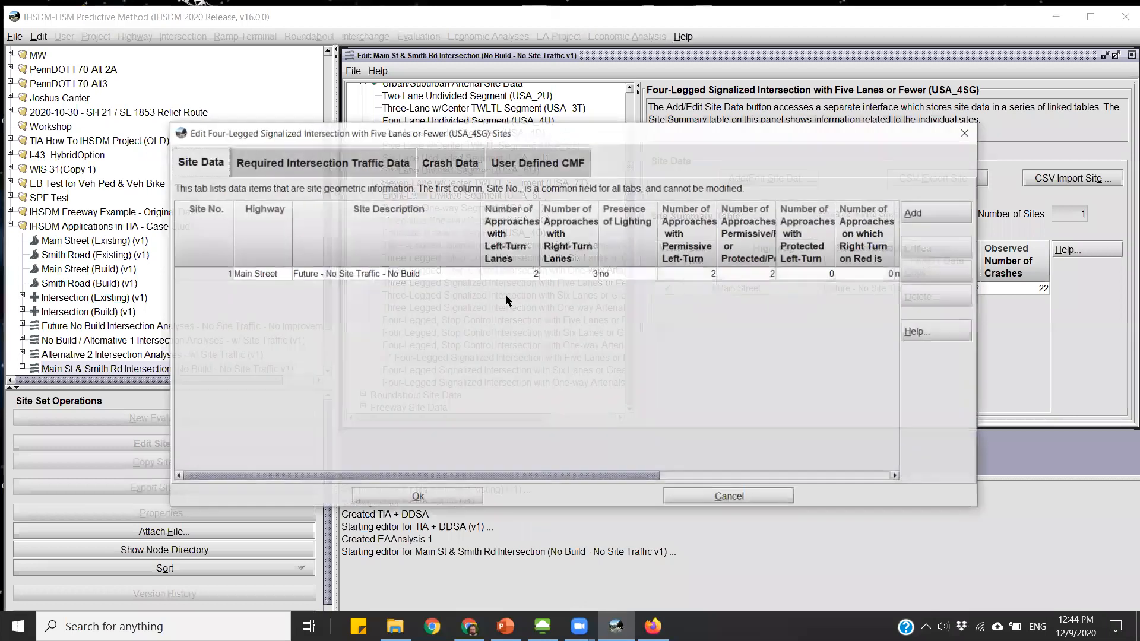
pyautogui.moveTo(552, 478); pyautogui.dragTo(518, 491)
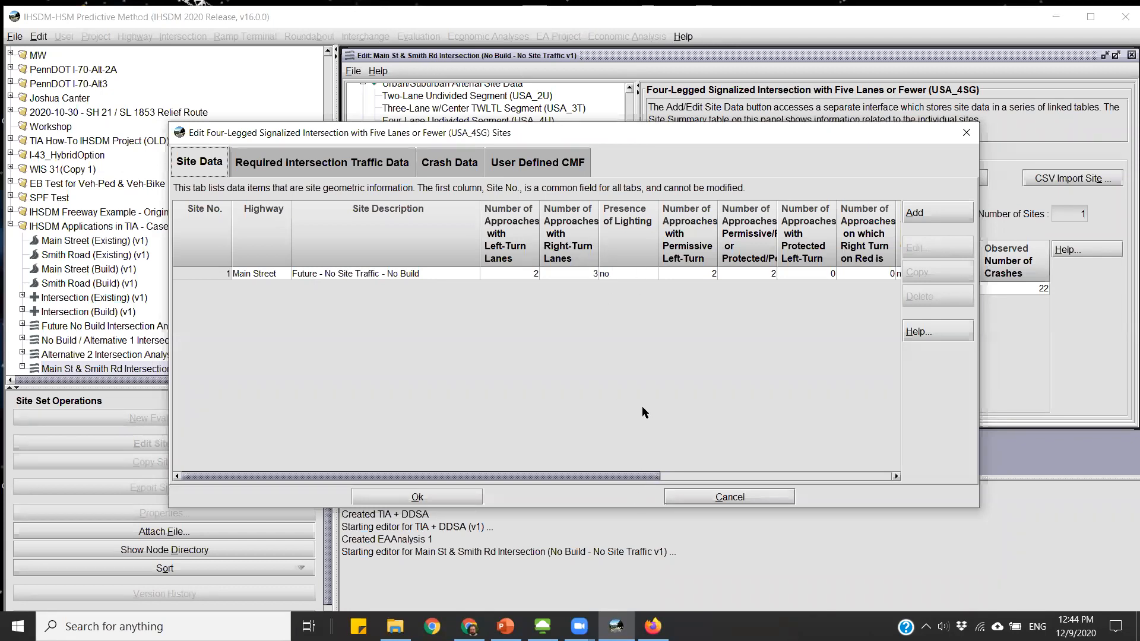
pyautogui.click(632, 274)
pyautogui.click(643, 272)
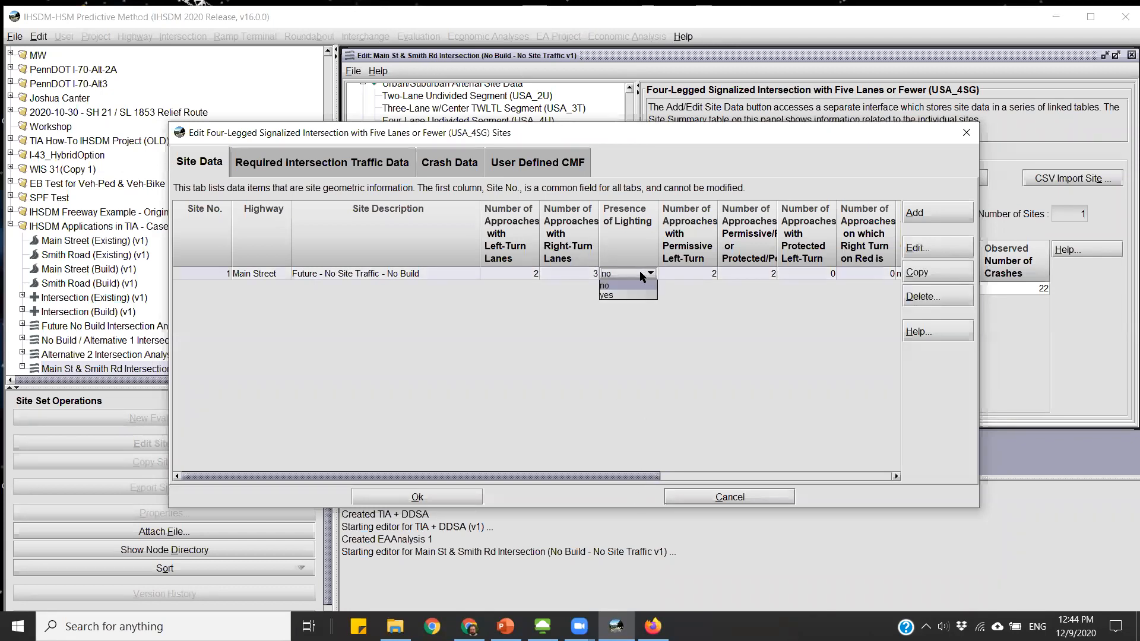
pyautogui.click(639, 274)
pyautogui.moveTo(645, 476); pyautogui.dragTo(899, 485)
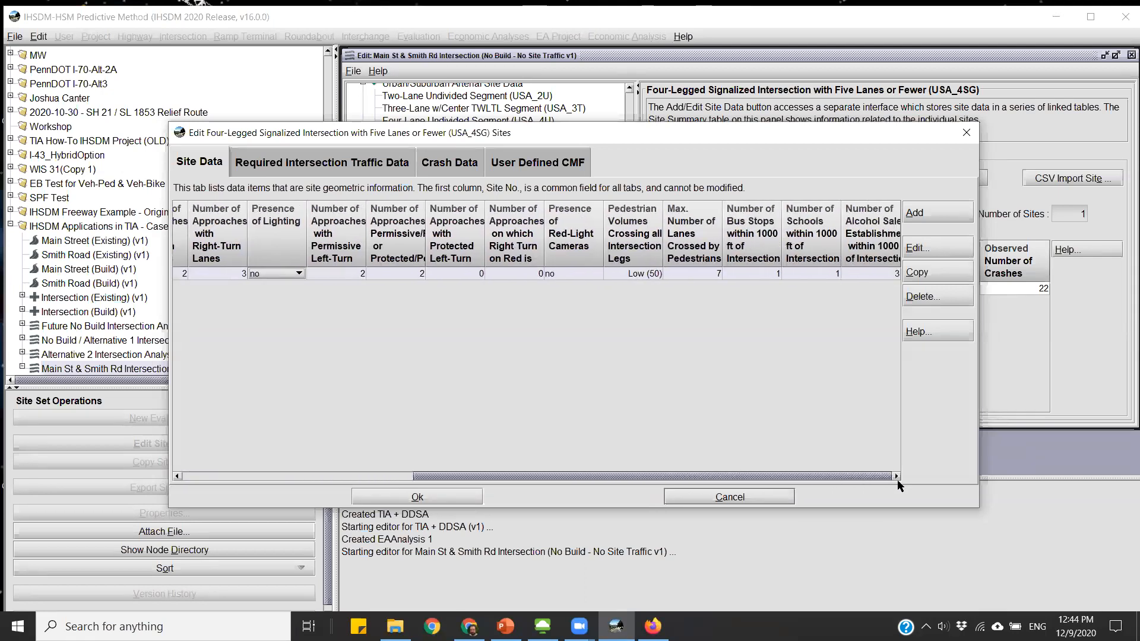
# Step: Review the intersection's required traffic data and crash history, cancel the site data dialog, and close the site set editor, discarding changes
pyautogui.click(290, 169)
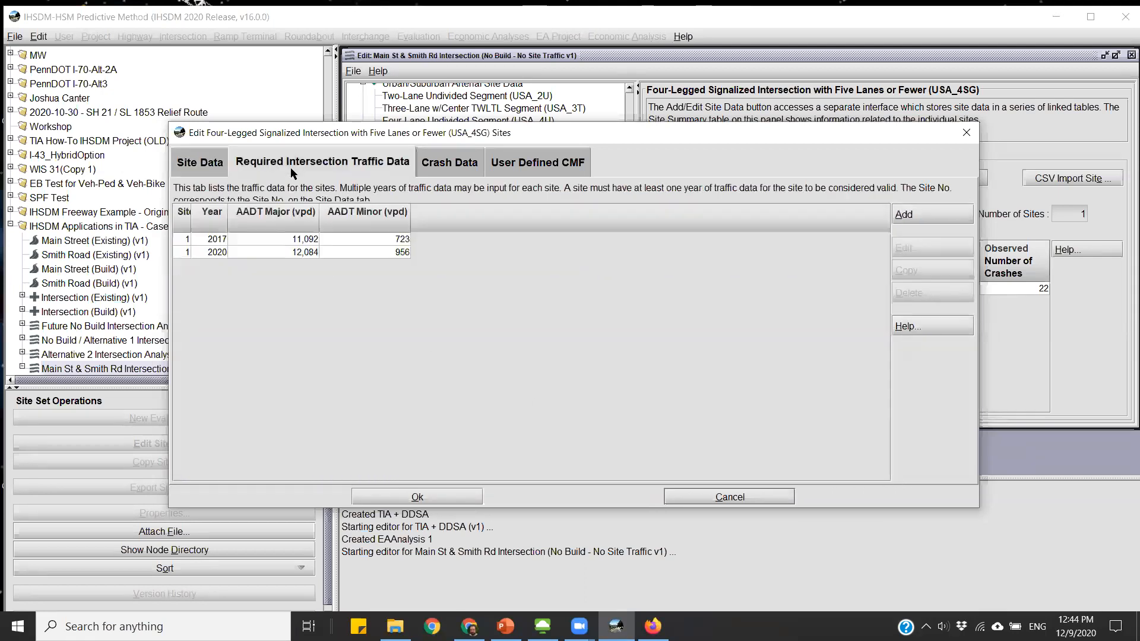
pyautogui.click(431, 161)
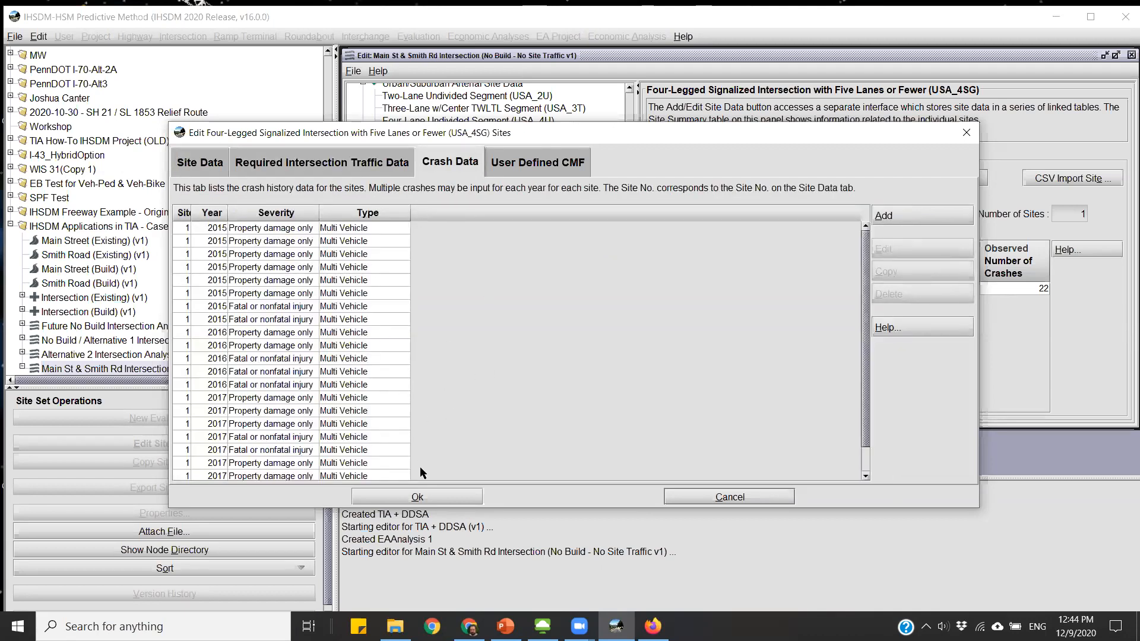
pyautogui.click(753, 498)
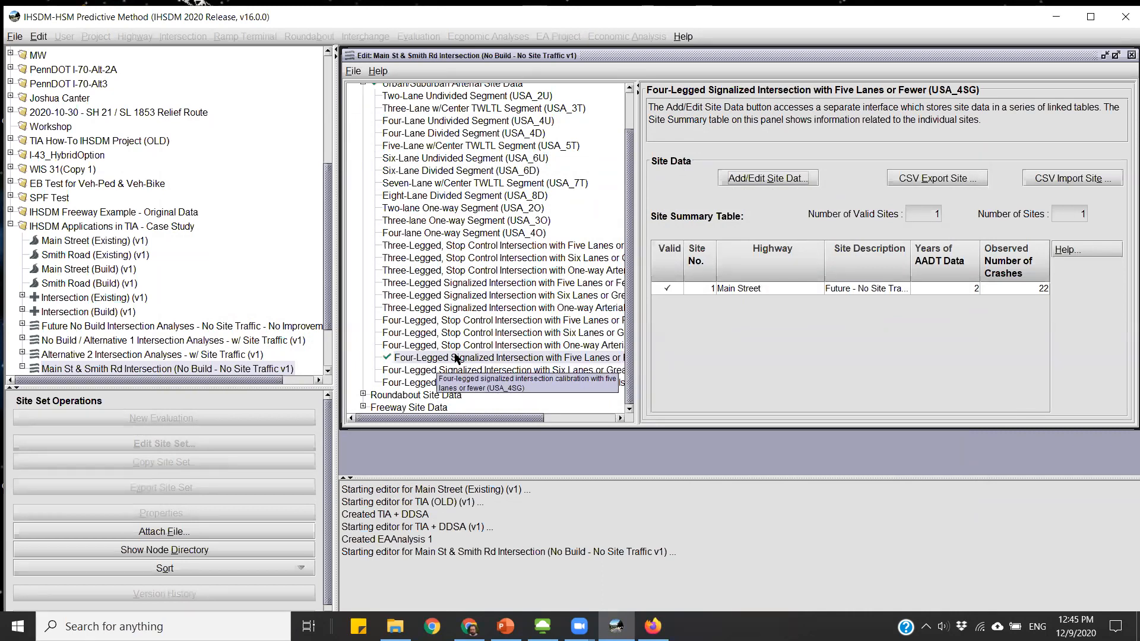
pyautogui.click(1131, 55)
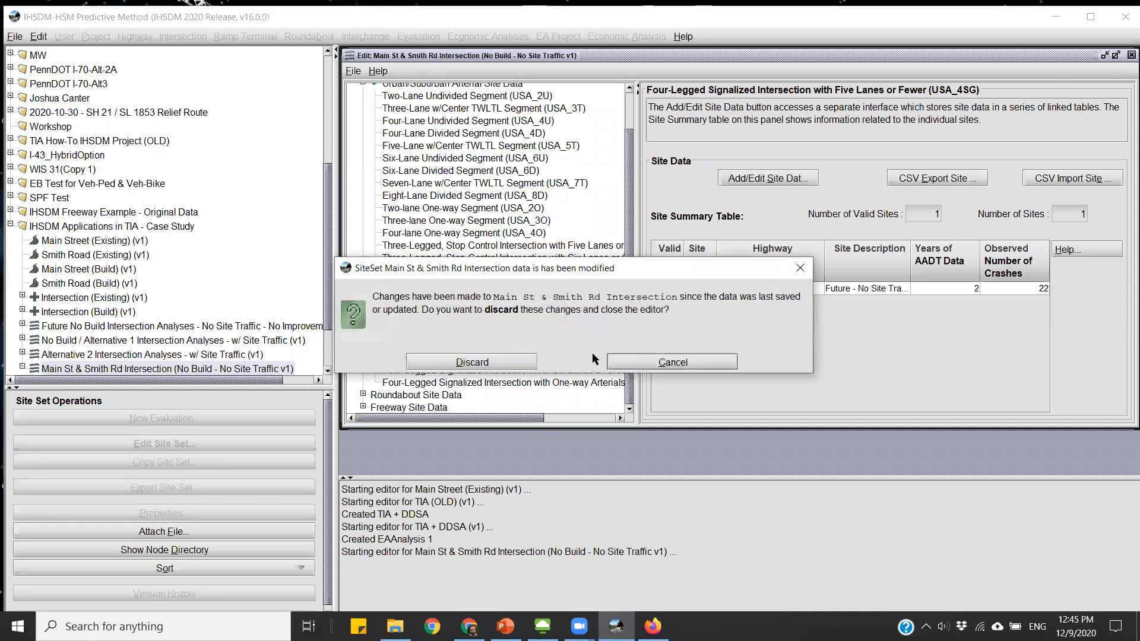
pyautogui.click(504, 362)
# Step: Make version 4, Alt. 1 - Site Traffic - with UDCMF, the current version of the Main St & Smith Rd Intersection site set
pyautogui.scroll(-2, 35, 332)
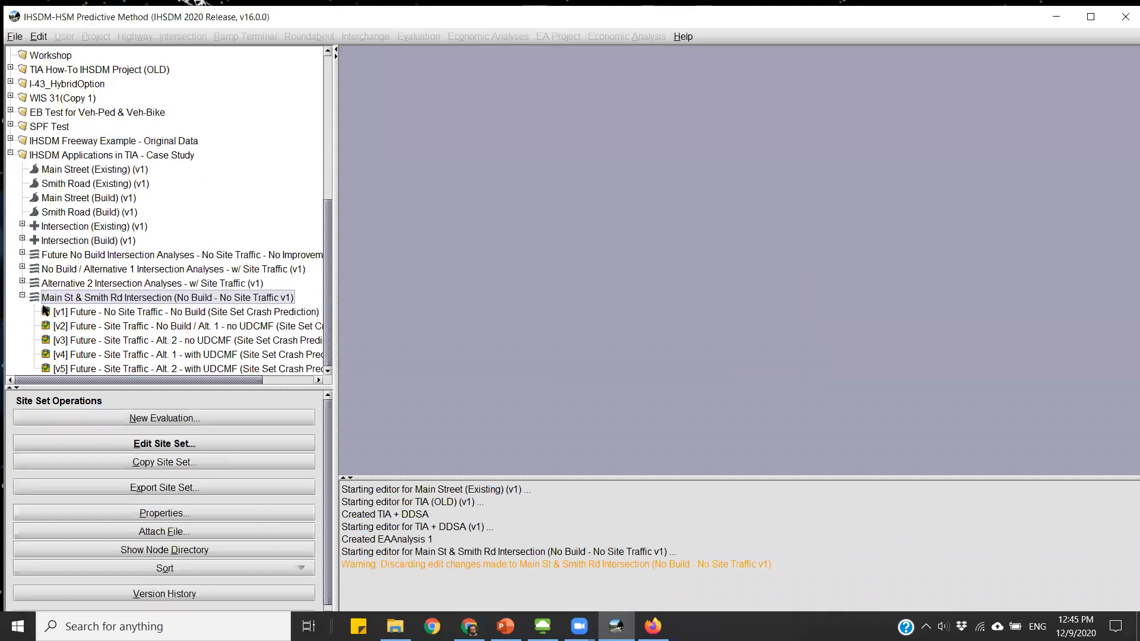
pyautogui.scroll(-1, 178, 522)
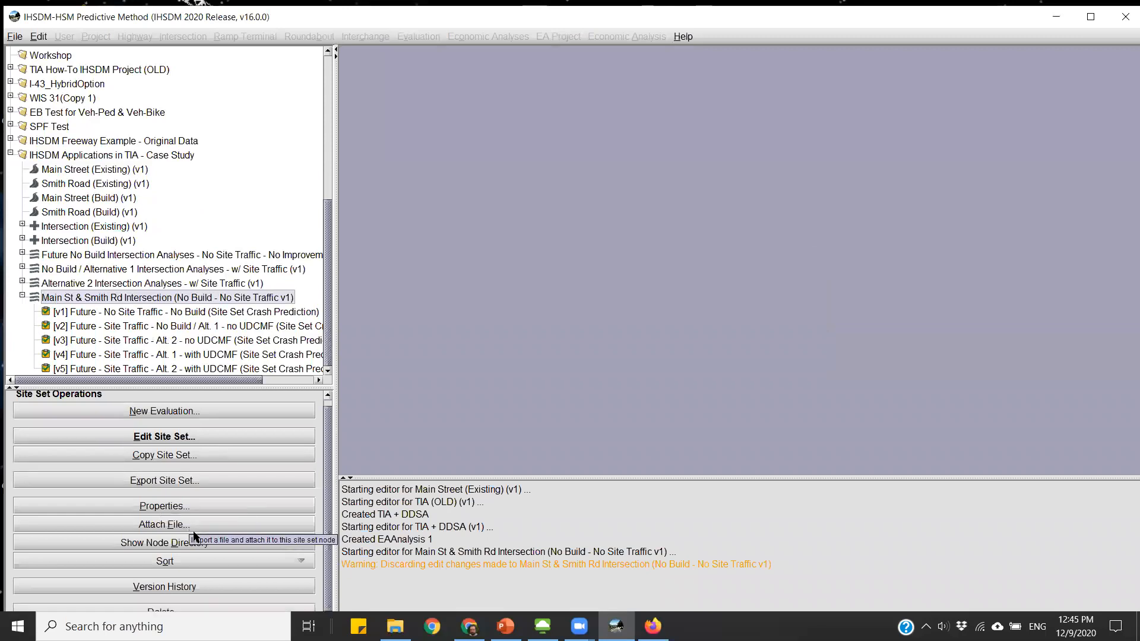
pyautogui.click(198, 586)
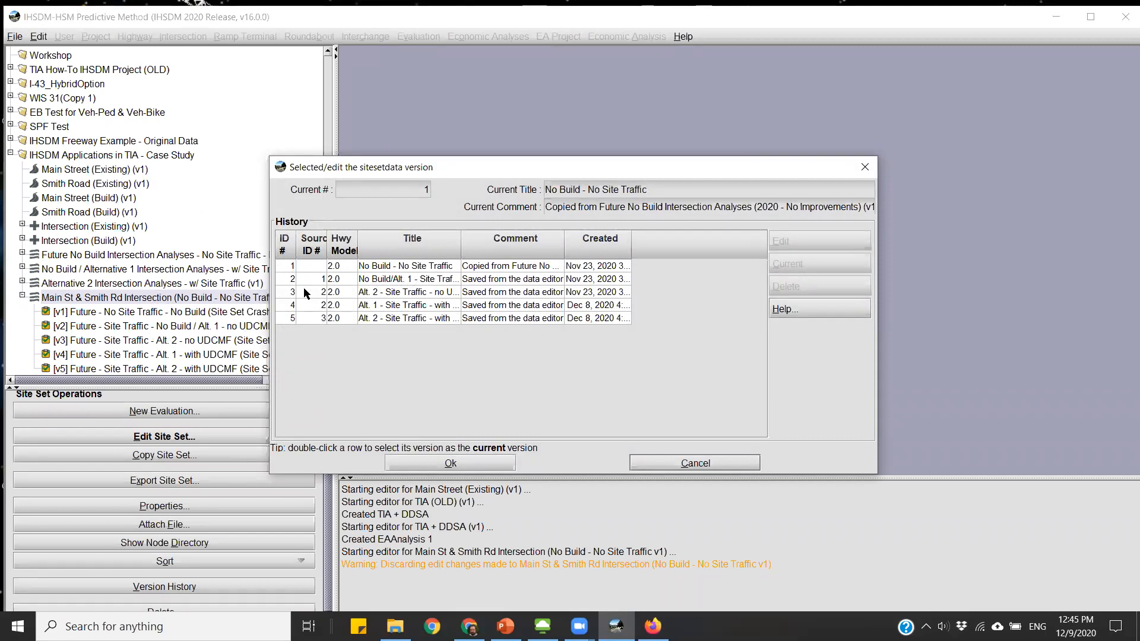
pyautogui.moveTo(461, 254); pyautogui.dragTo(540, 254)
pyautogui.click(292, 304)
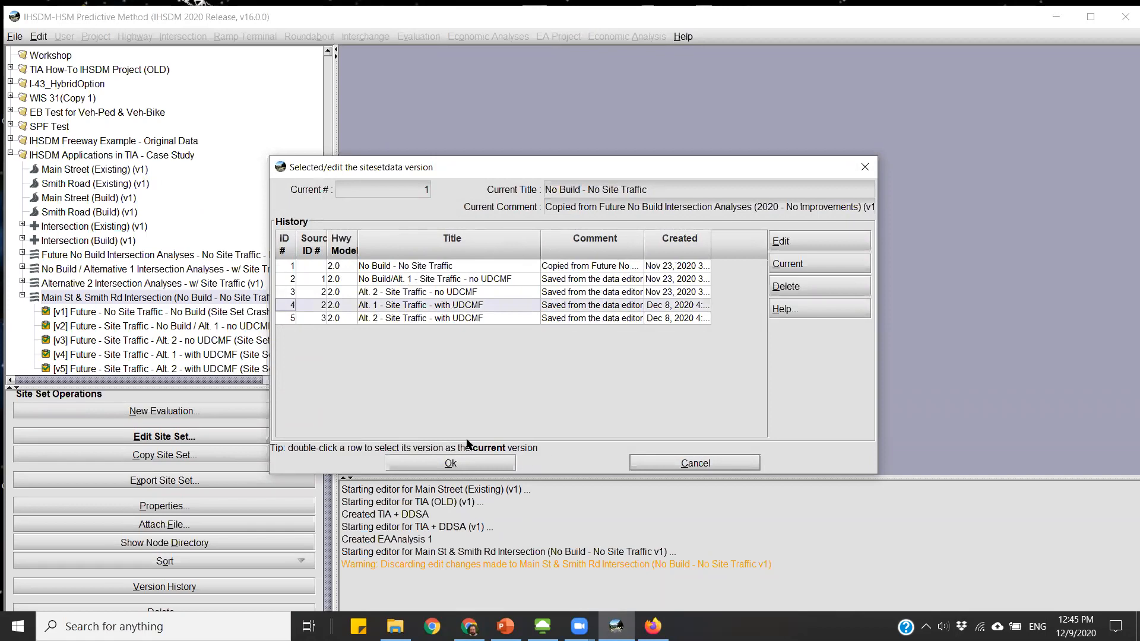
pyautogui.doubleClick(291, 307)
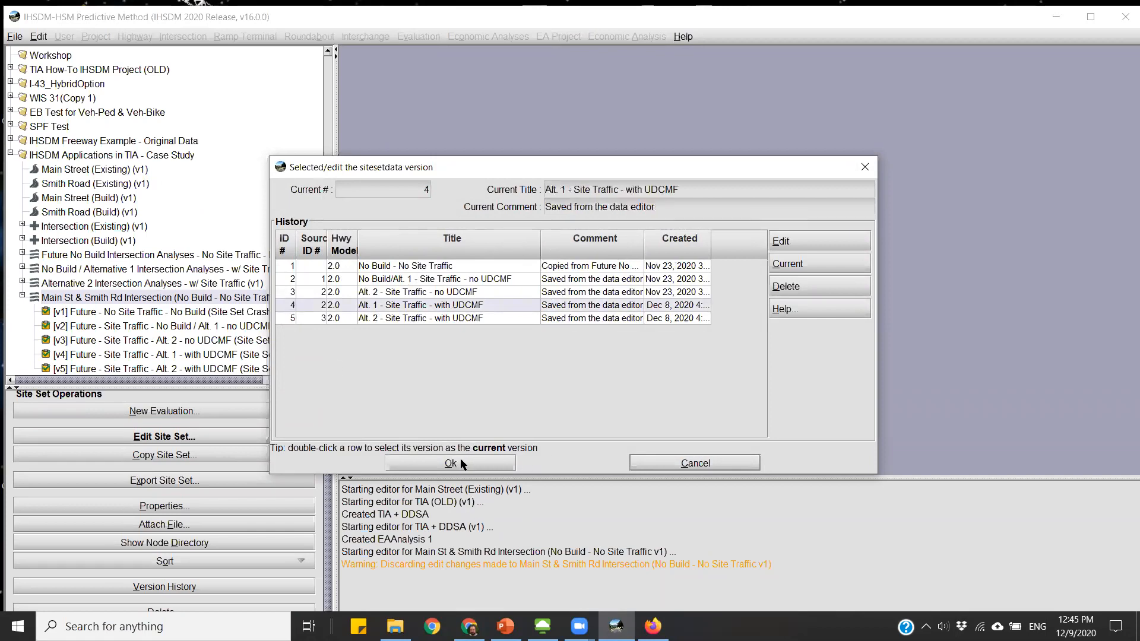
pyautogui.click(462, 464)
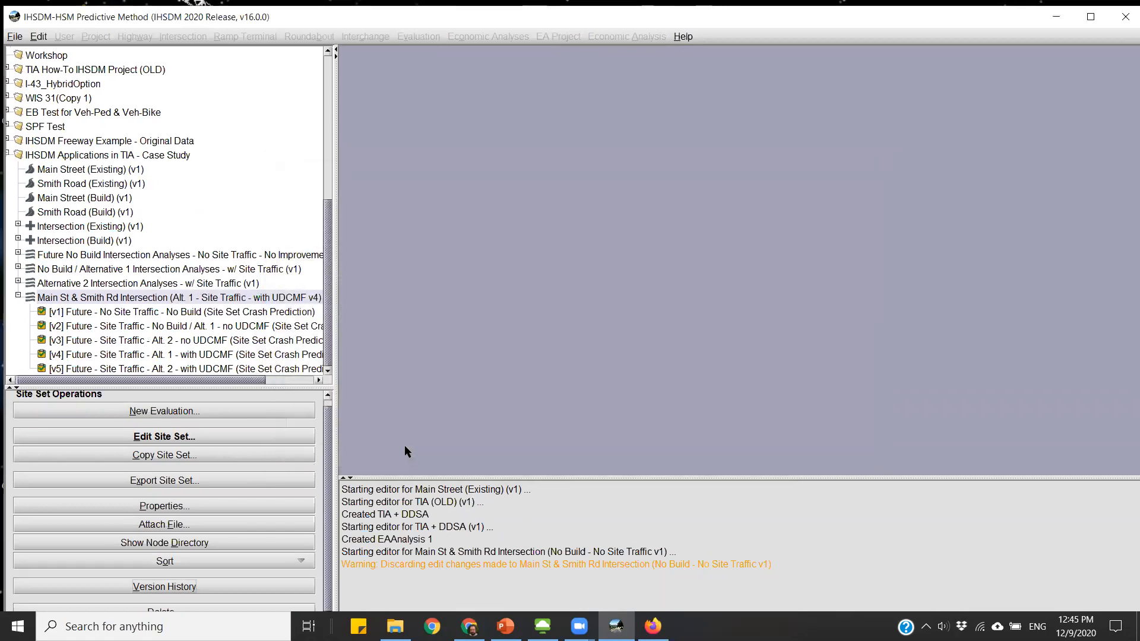
# Step: Open the Alt. 1 site set's four-legged signalized intersection data and view its user defined CMF
pyautogui.click(194, 438)
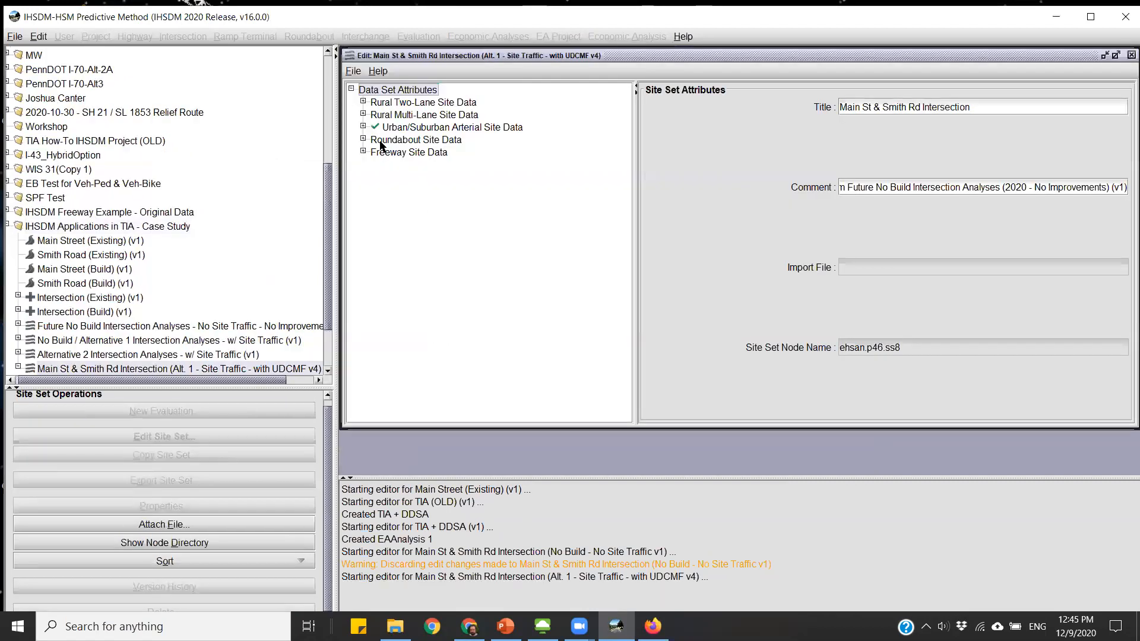
pyautogui.click(363, 127)
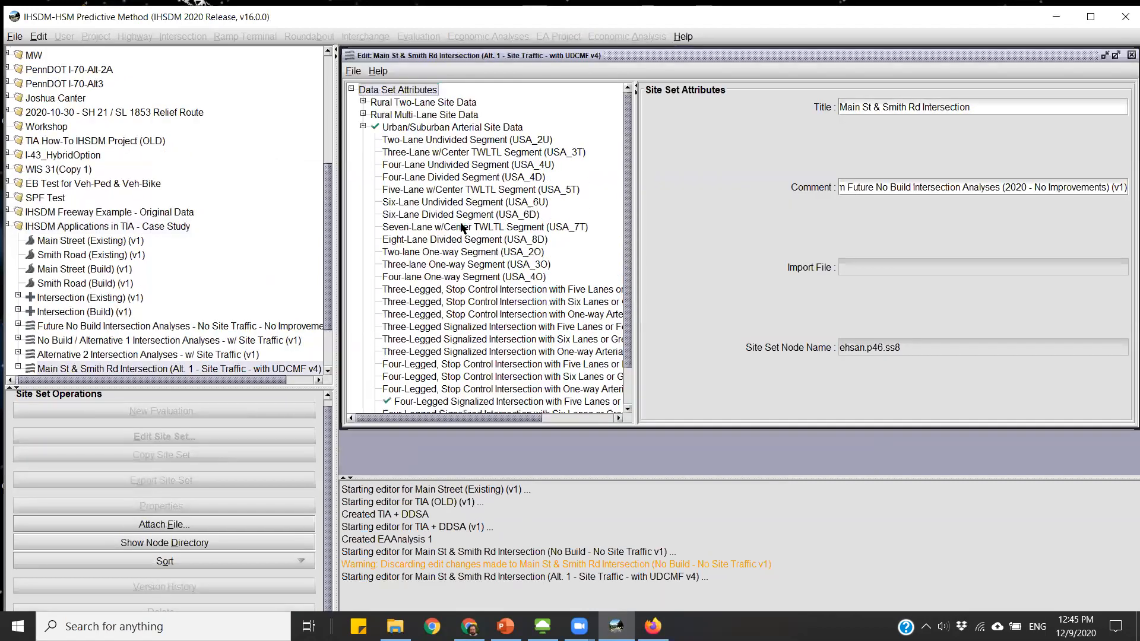
pyautogui.scroll(-2, 419, 201)
pyautogui.click(463, 358)
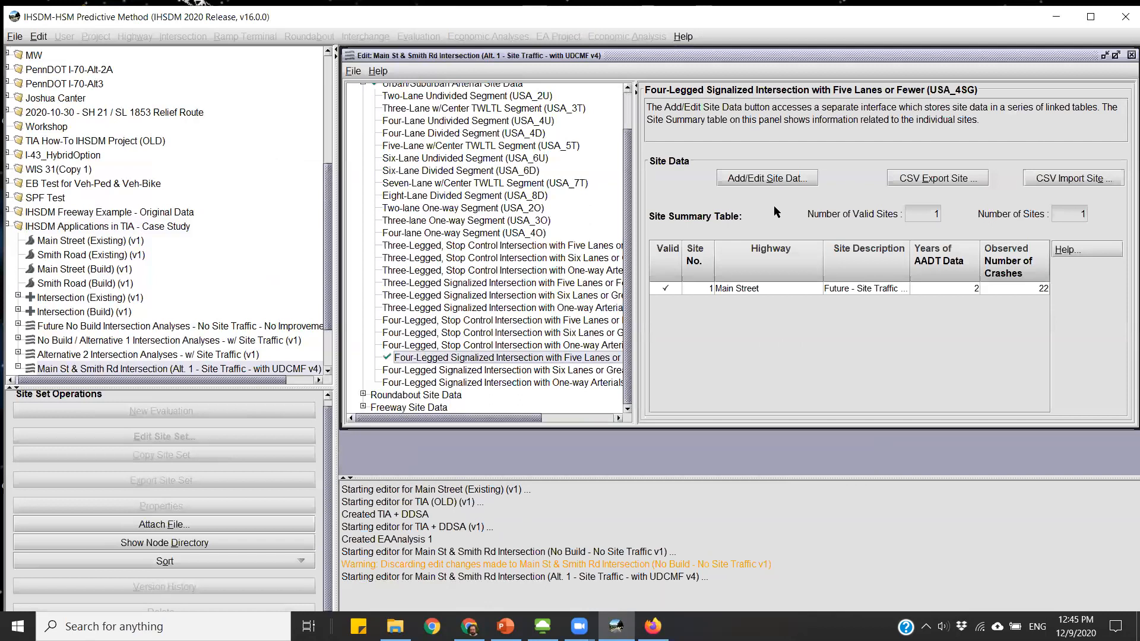
pyautogui.click(774, 179)
pyautogui.click(557, 164)
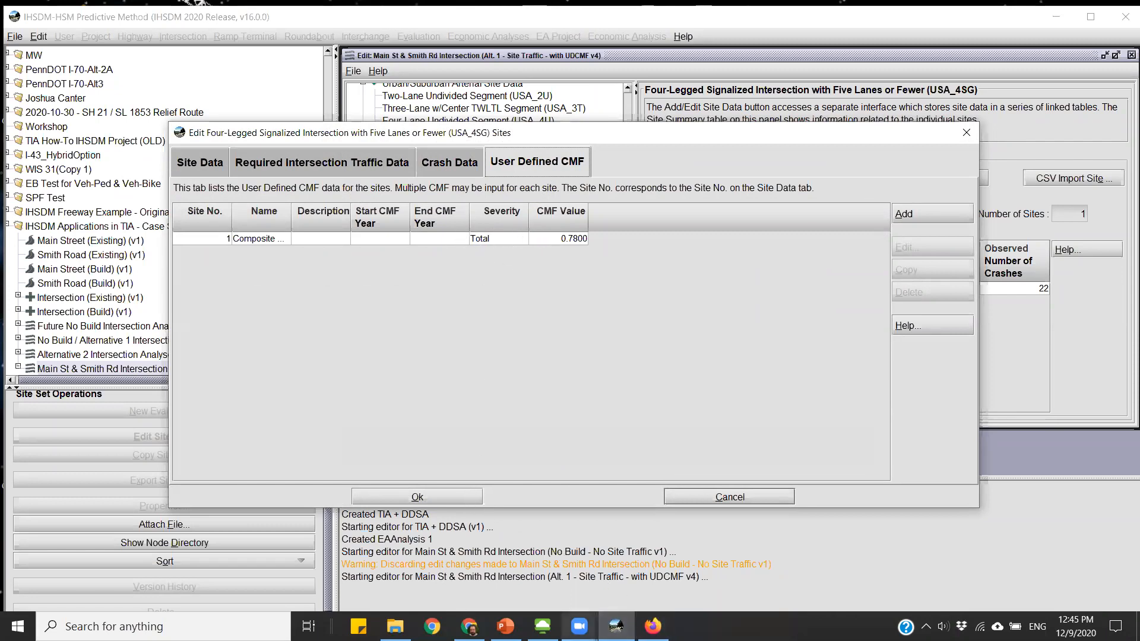
# Step: Switch to the PowerPoint presentation, start the slide show from slide 53, and advance to the Summary of IHSDM Results table
pyautogui.click(505, 627)
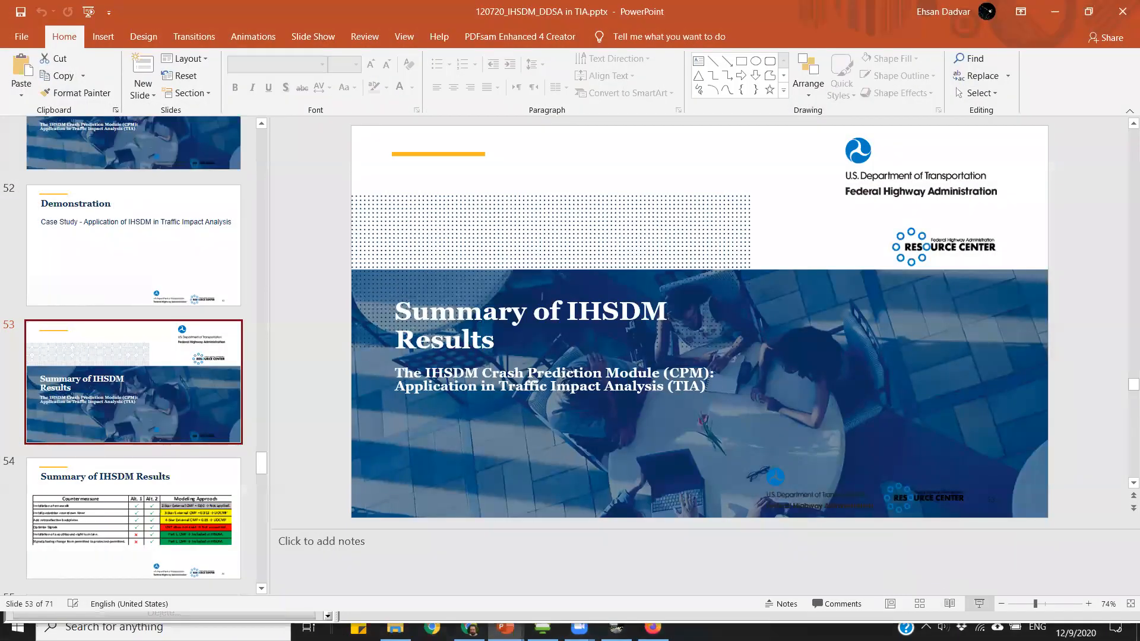
pyautogui.click(978, 604)
pyautogui.press('Right')
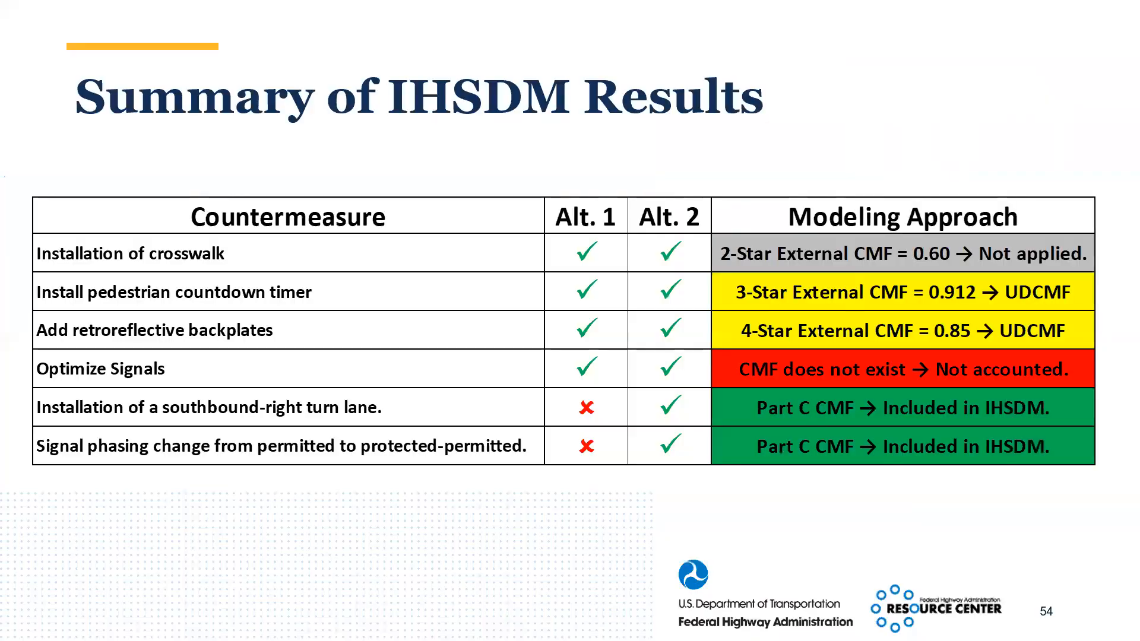